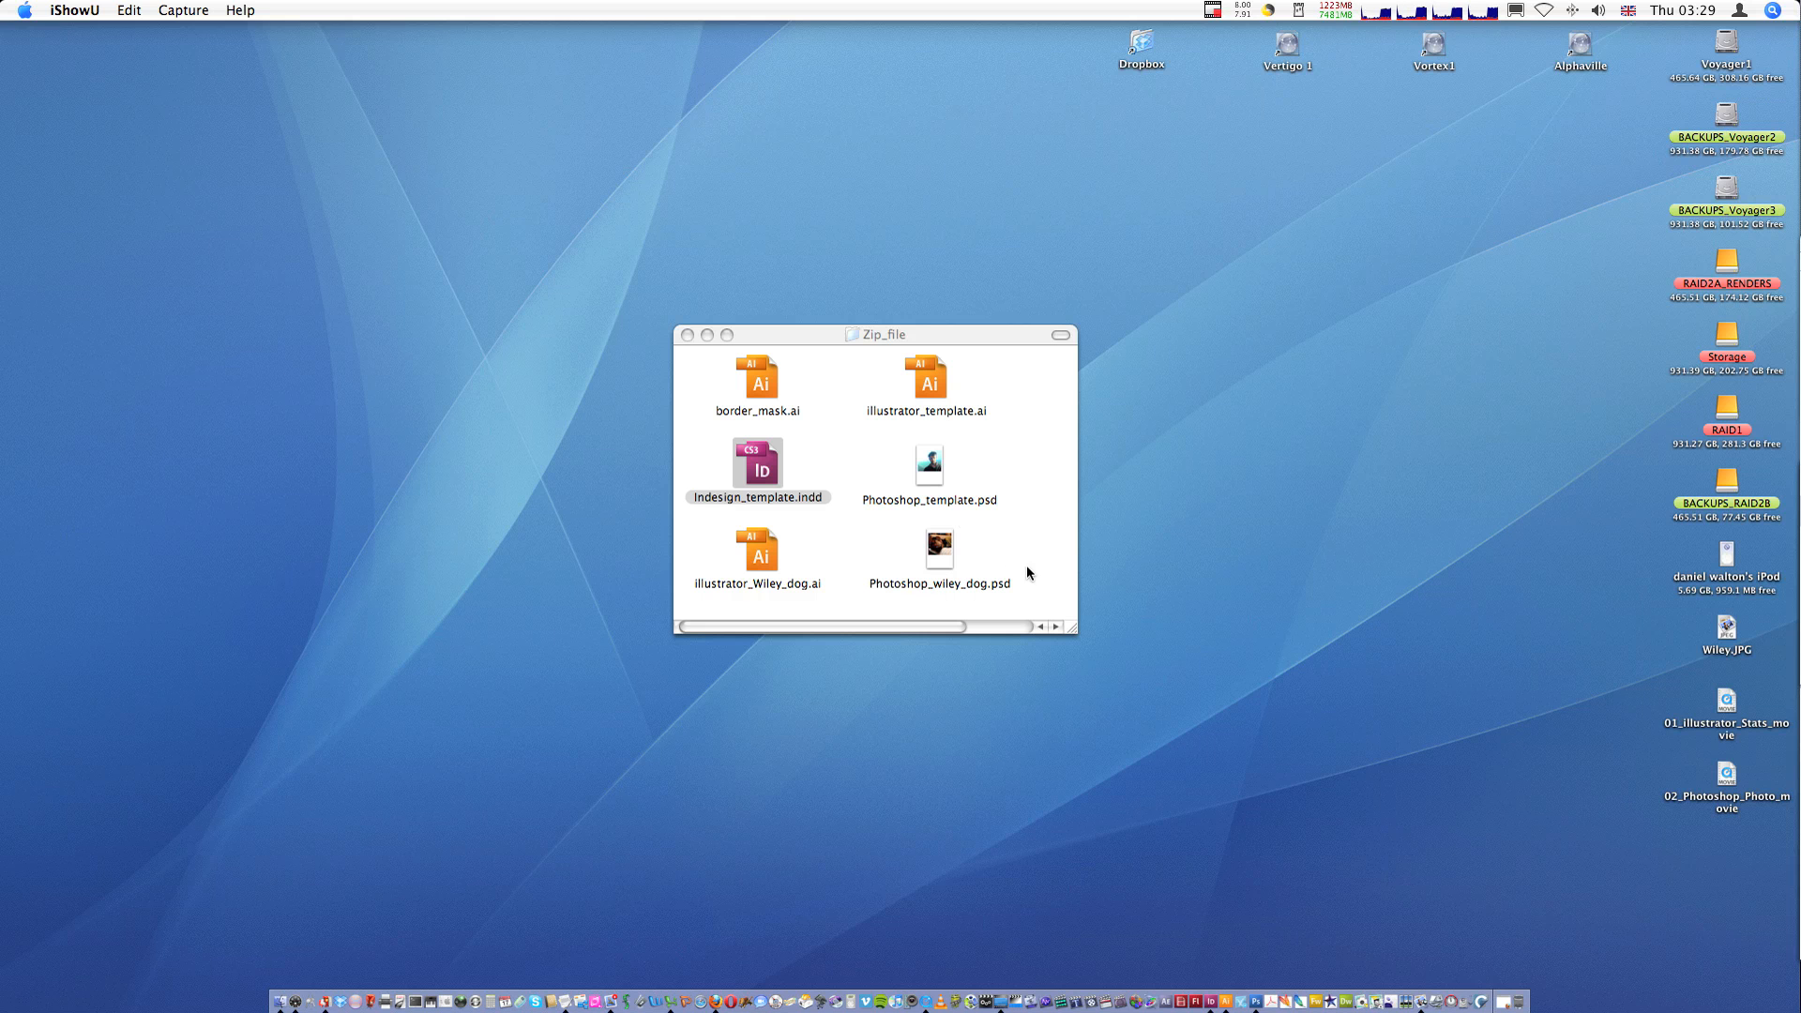
- Select and review the template files in the Zip_file folder
{"action": "left_click_drag", "start_coordinate": [1033, 597], "coordinate": [743, 378]}
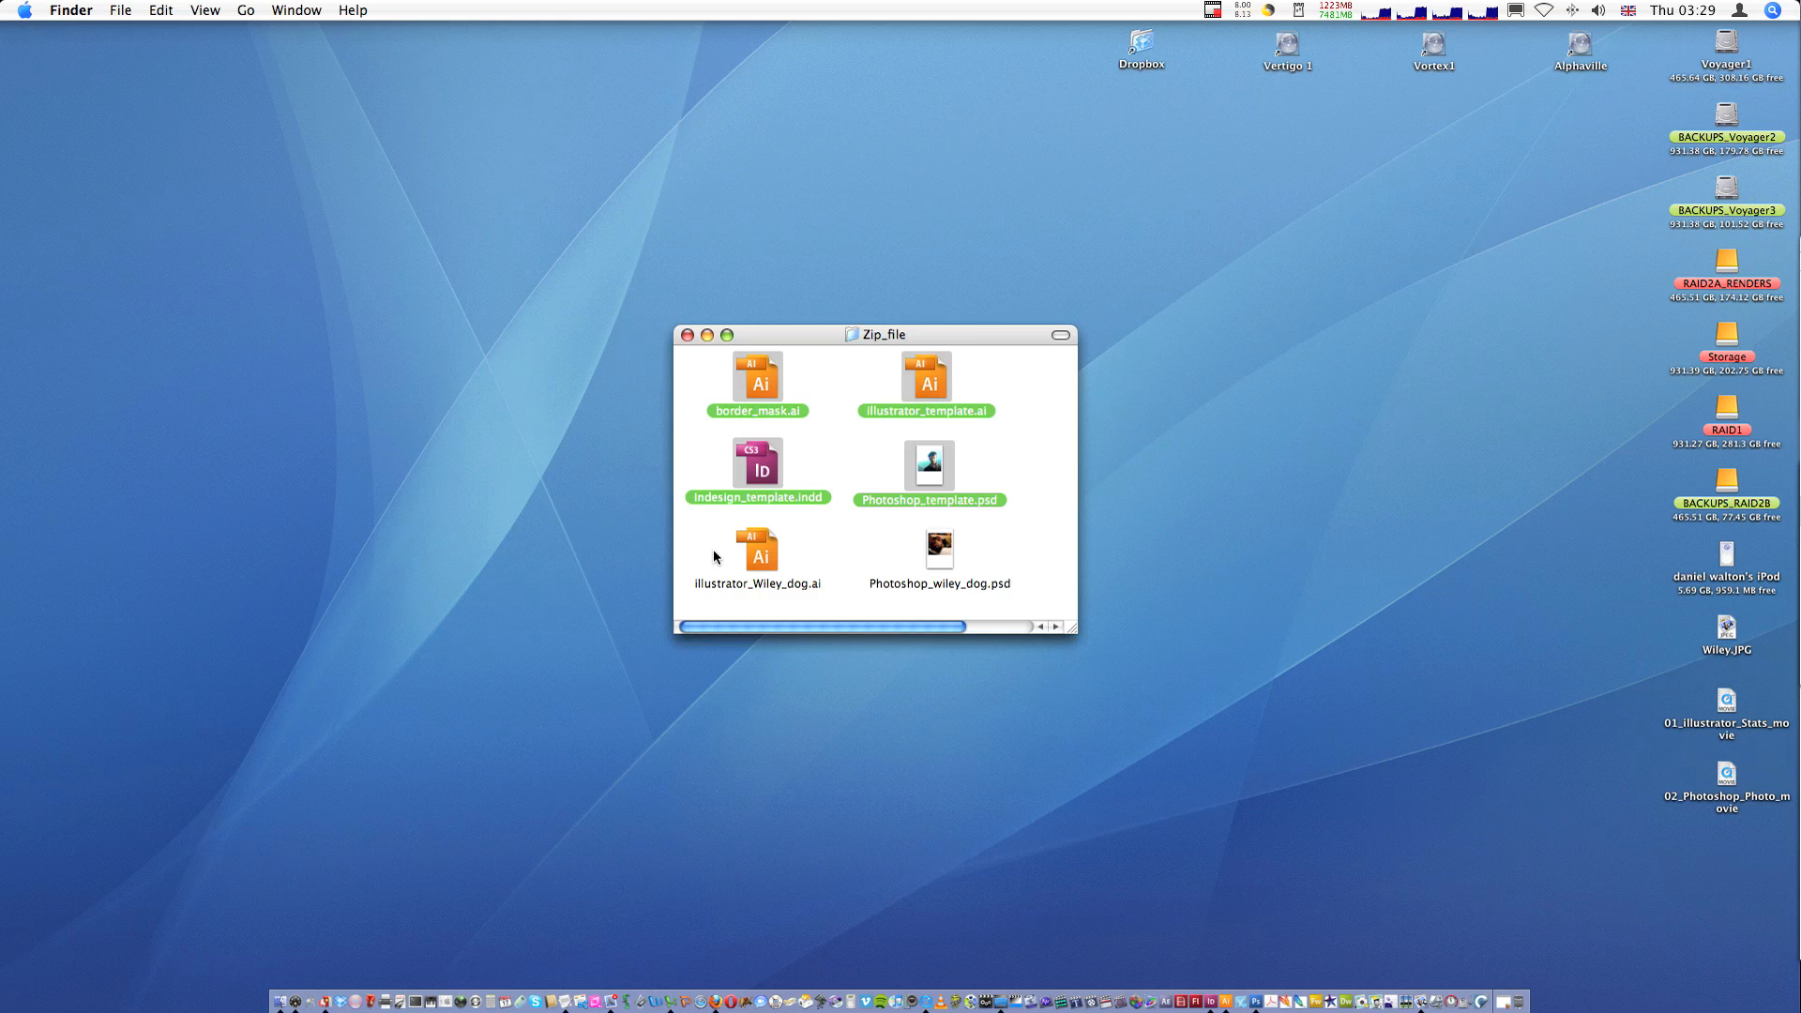
{"action": "mouse_move", "coordinate": [715, 558]}
{"action": "left_mouse_down"}
{"action": "mouse_move", "coordinate": [996, 566]}
{"action": "mouse_move", "coordinate": [726, 573]}
{"action": "left_mouse_up"}
{"action": "left_click", "coordinate": [996, 566]}
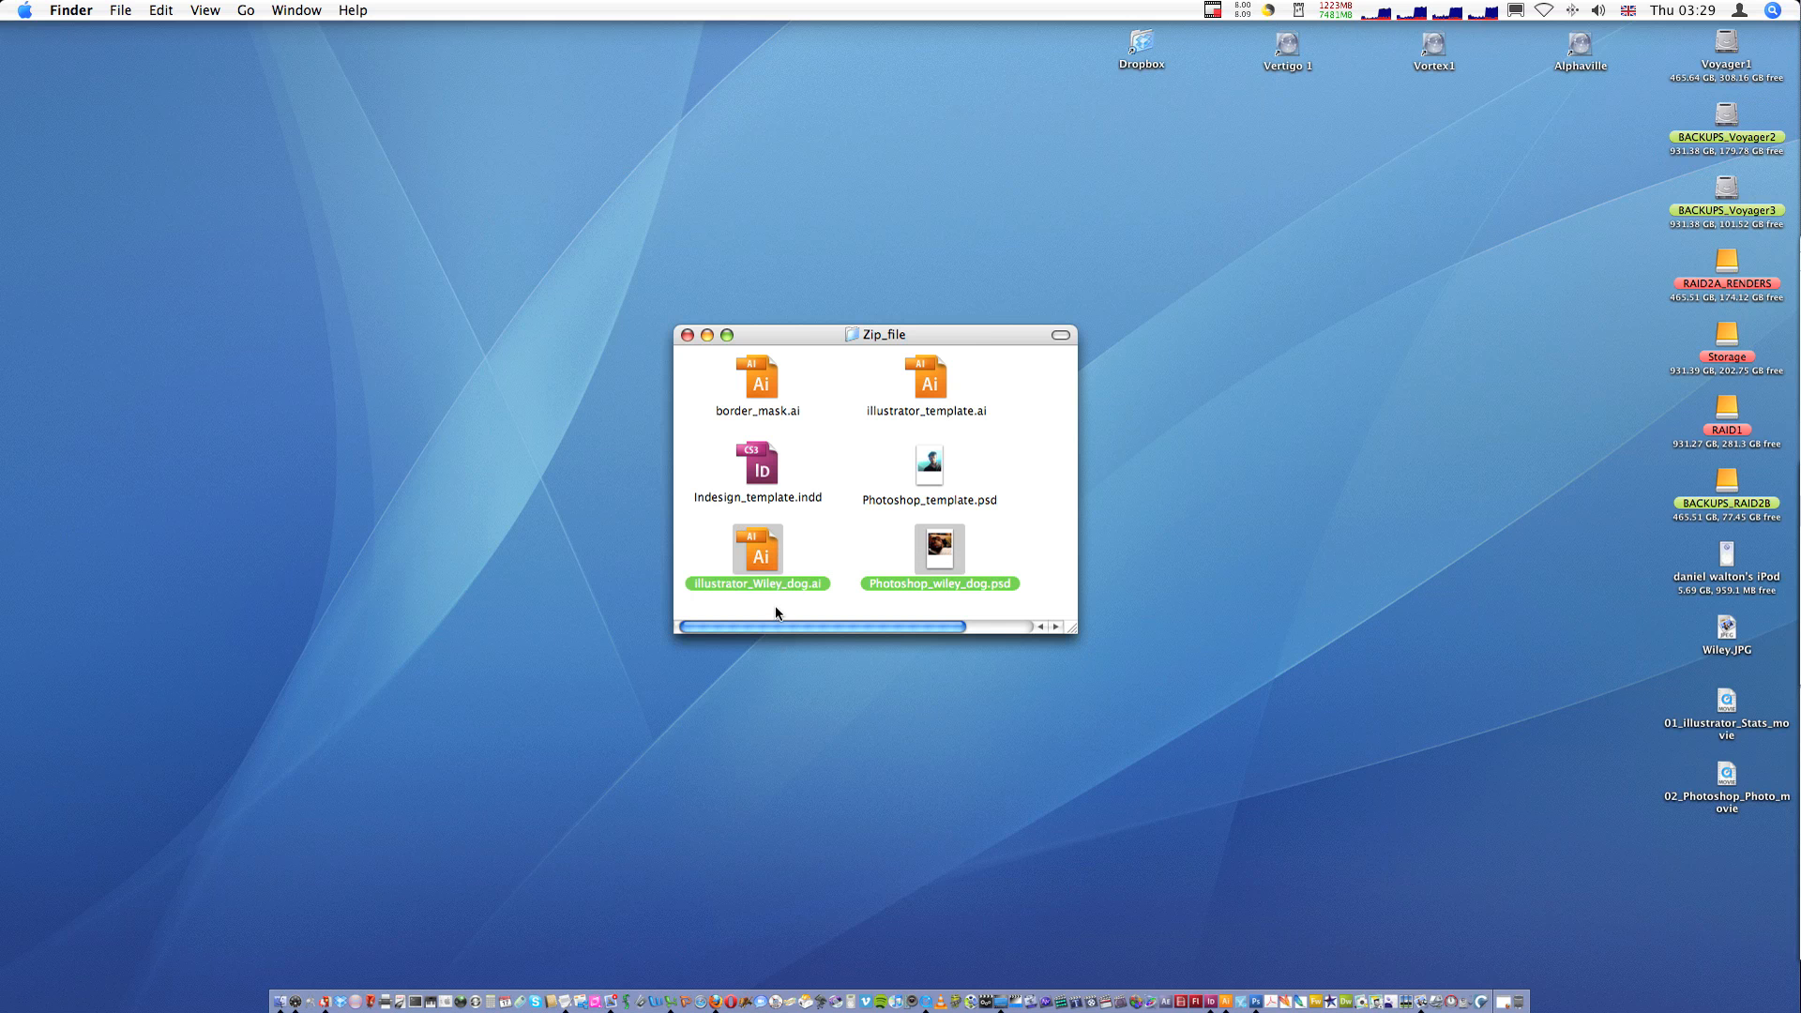
{"action": "left_click", "coordinate": [1026, 550]}
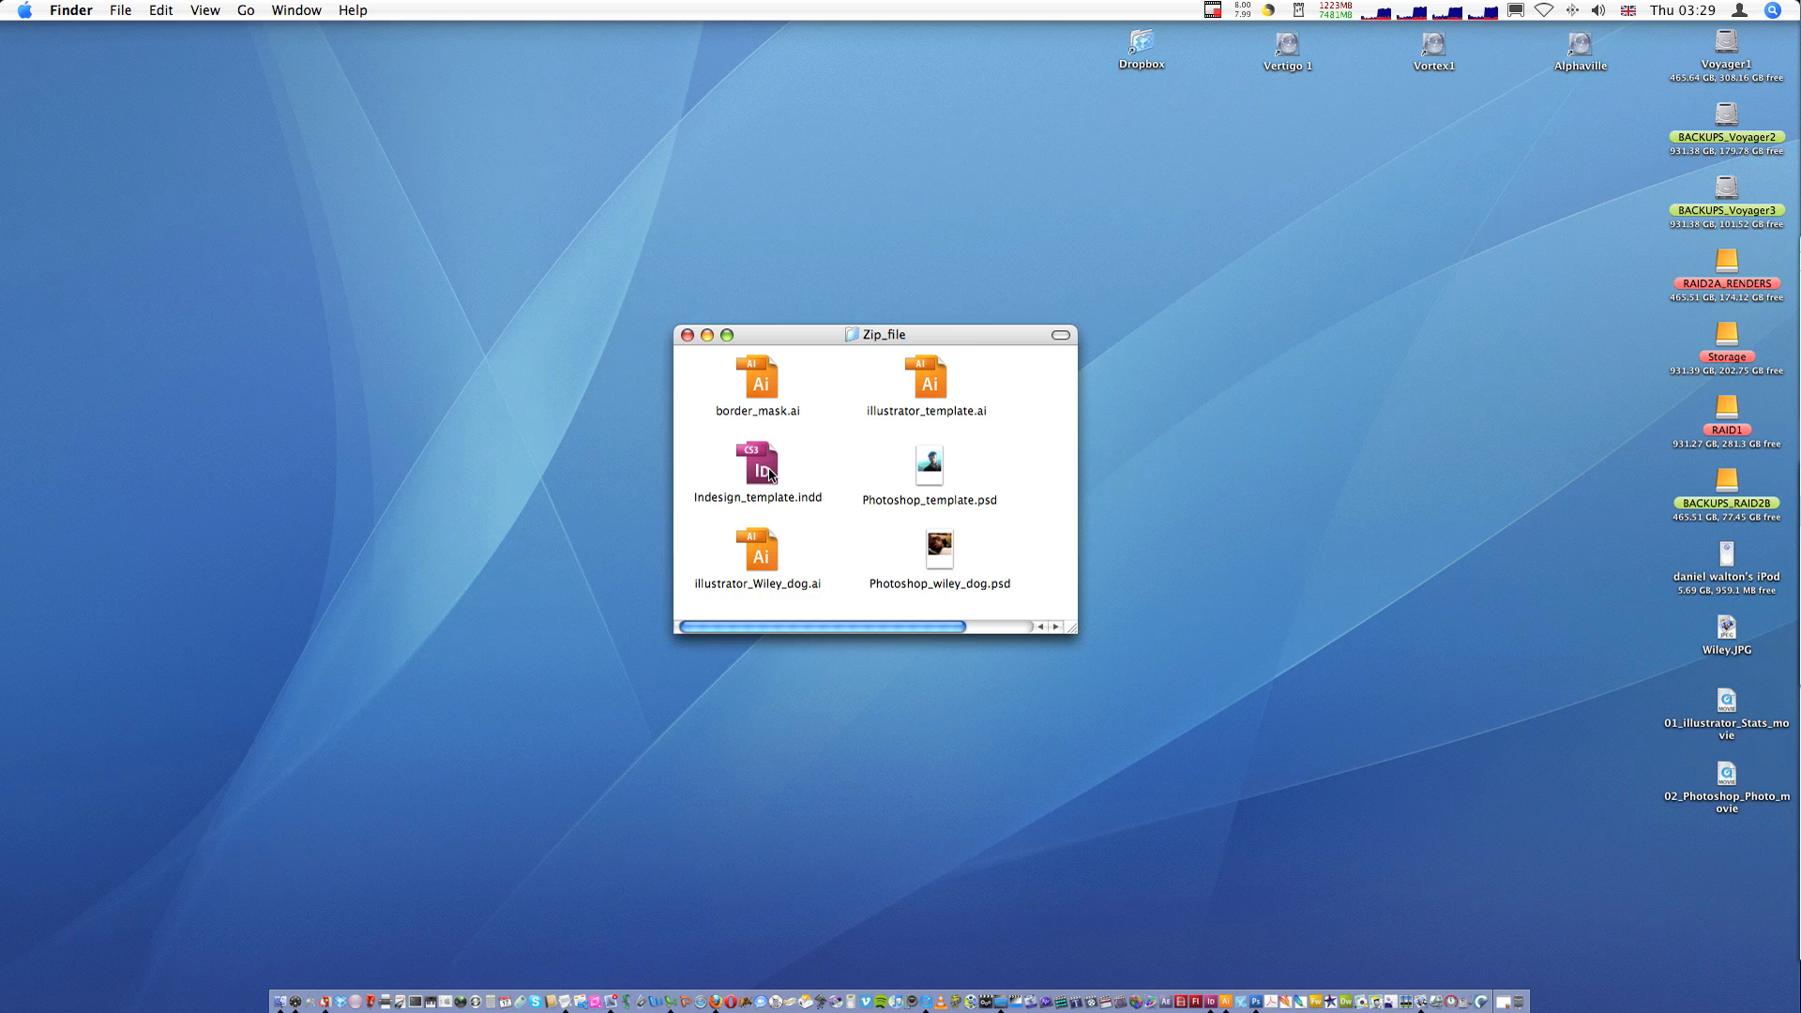
- Launch InDesign and briefly open the Welcome Screen before closing it
{"action": "left_click", "coordinate": [1210, 1002]}
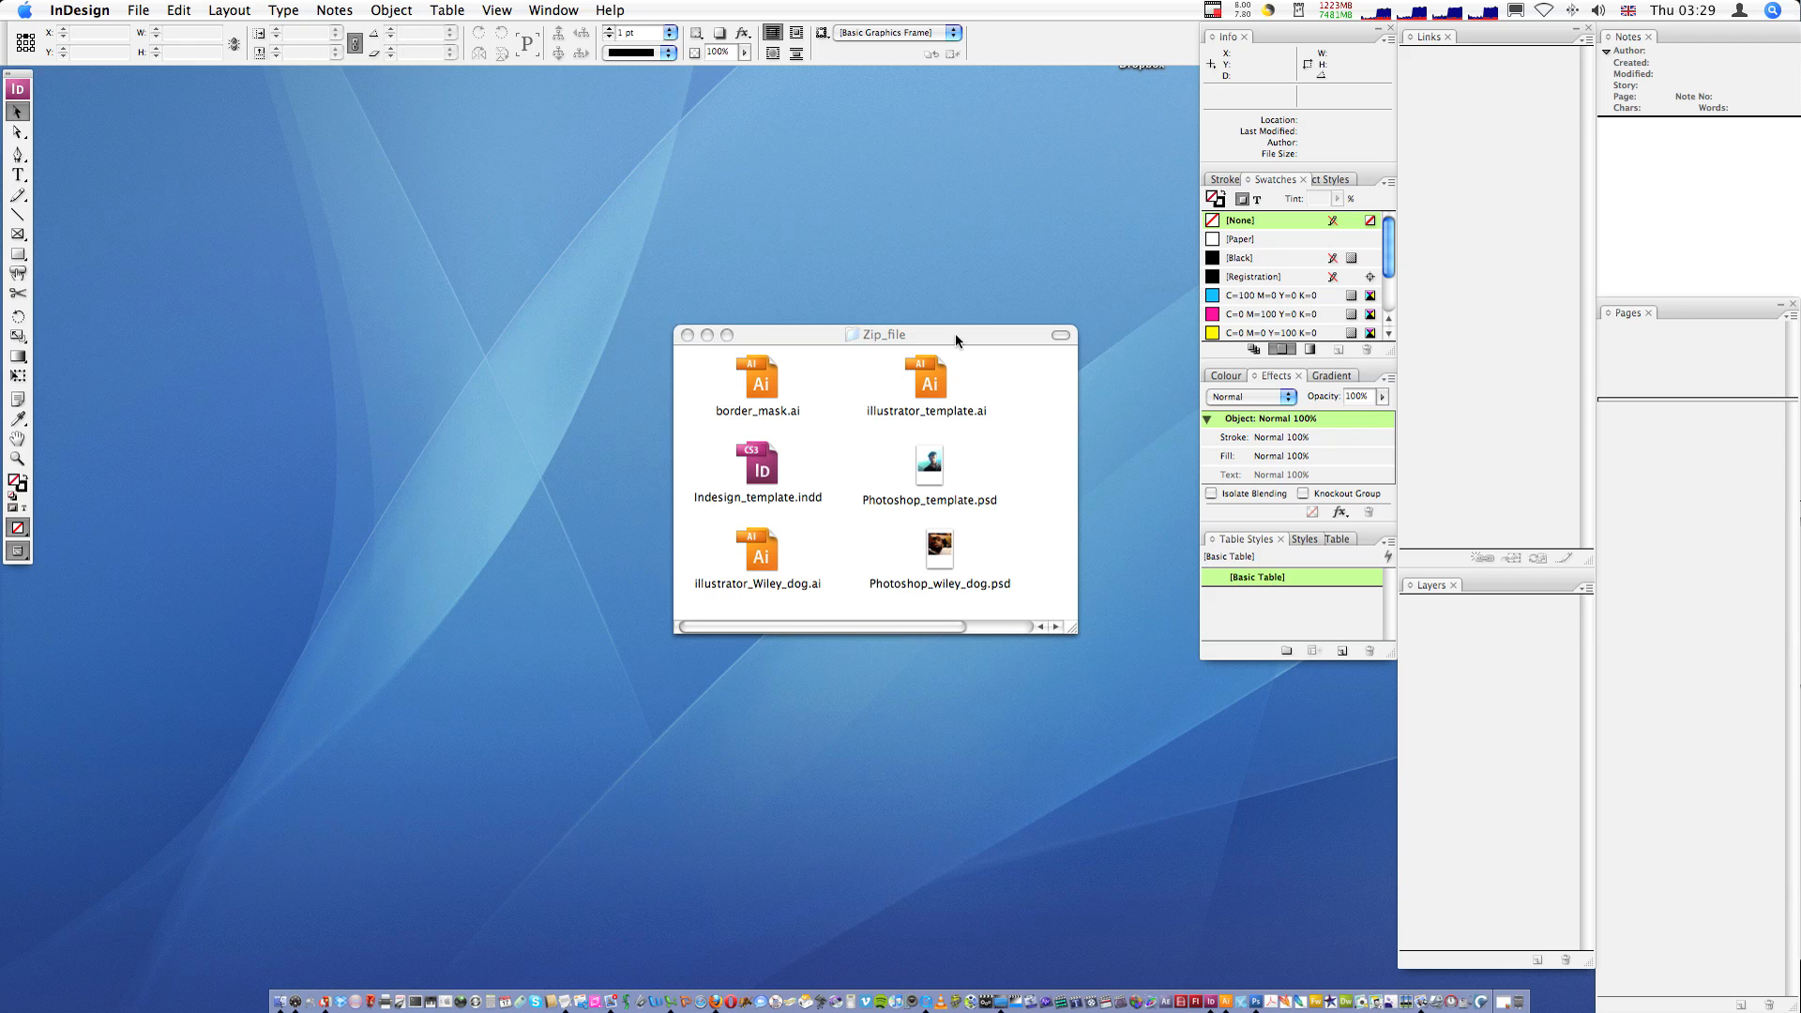
{"action": "left_click", "coordinate": [532, 7]}
{"action": "mouse_move", "coordinate": [607, 8]}
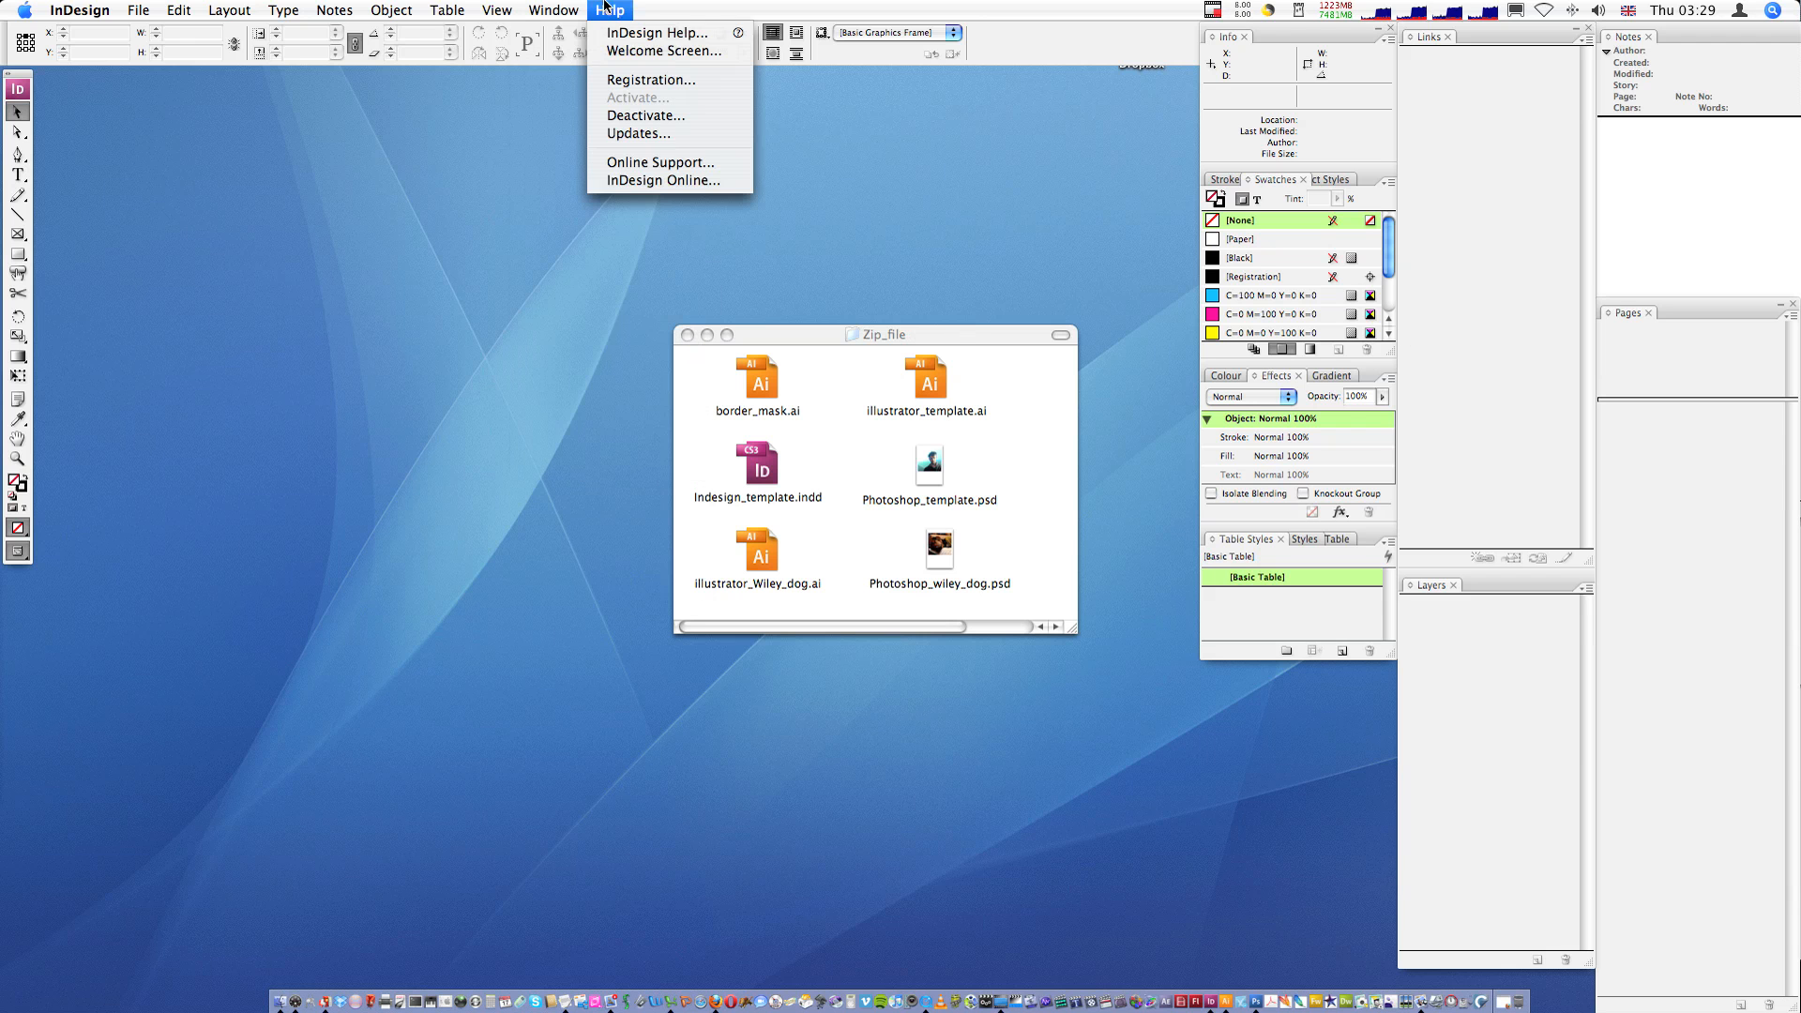
{"action": "left_click", "coordinate": [663, 51]}
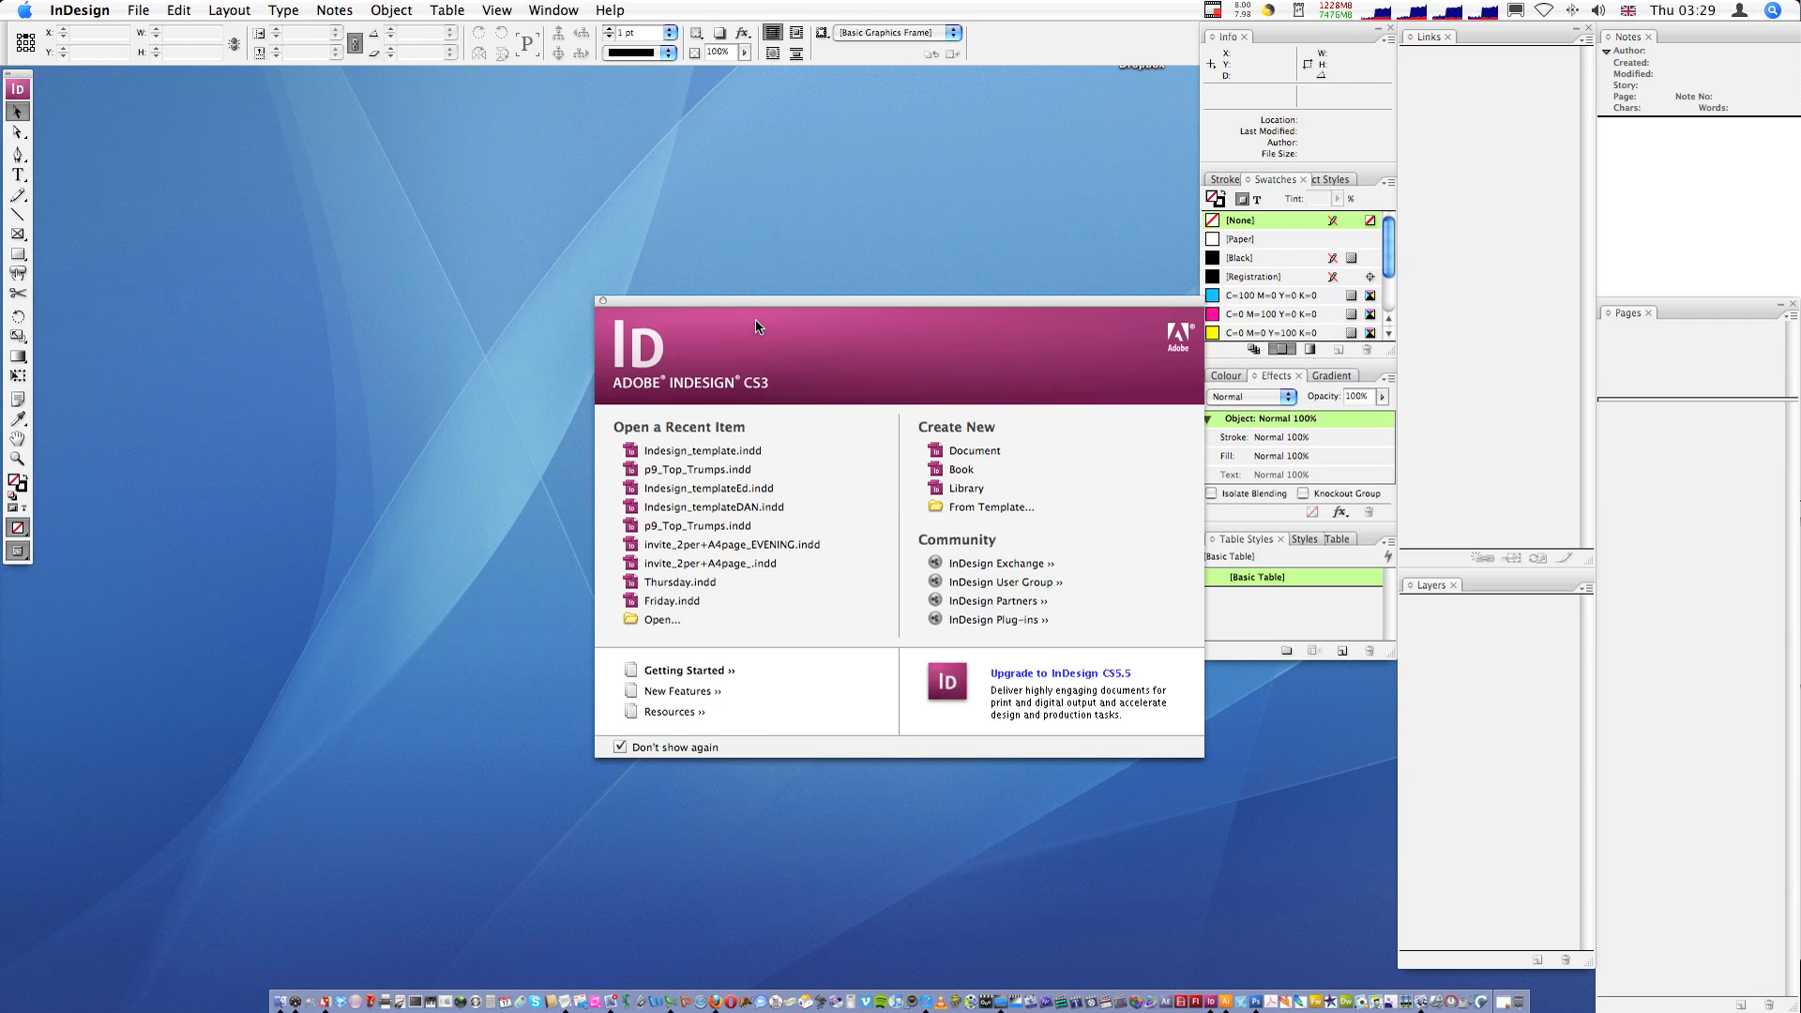
{"action": "left_click", "coordinate": [602, 302]}
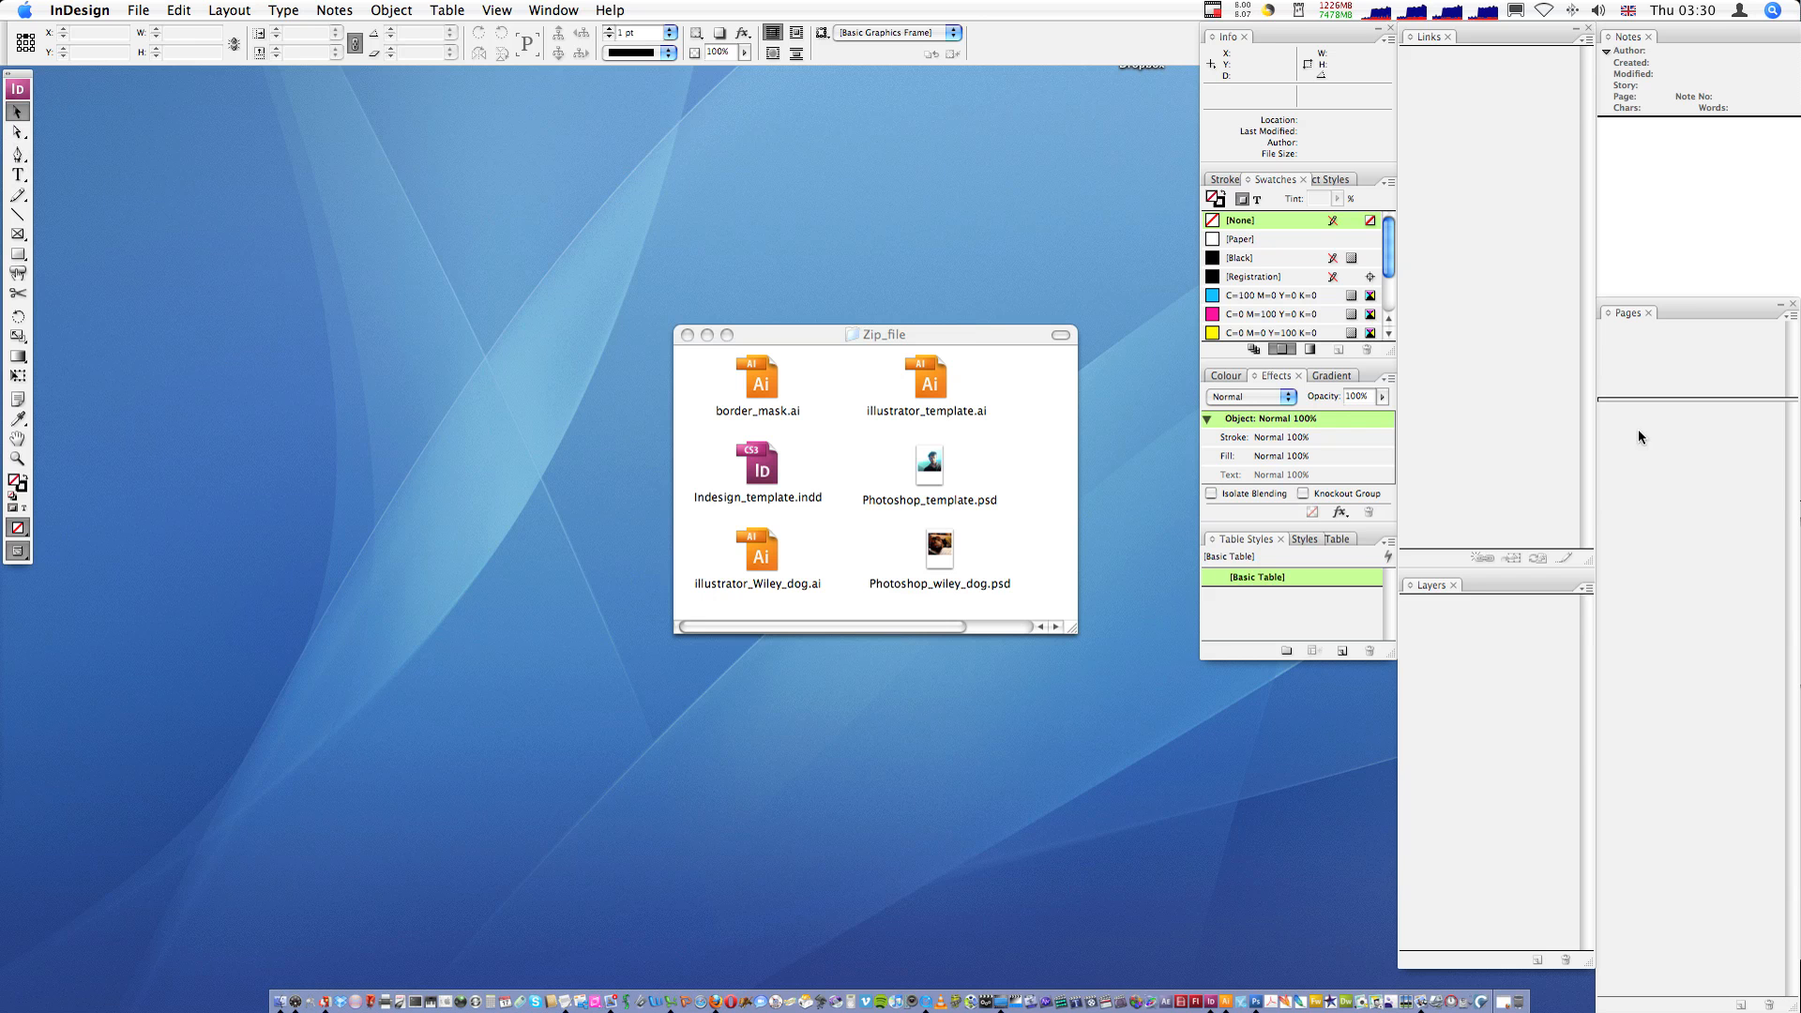
{"action": "left_click", "coordinate": [573, 5]}
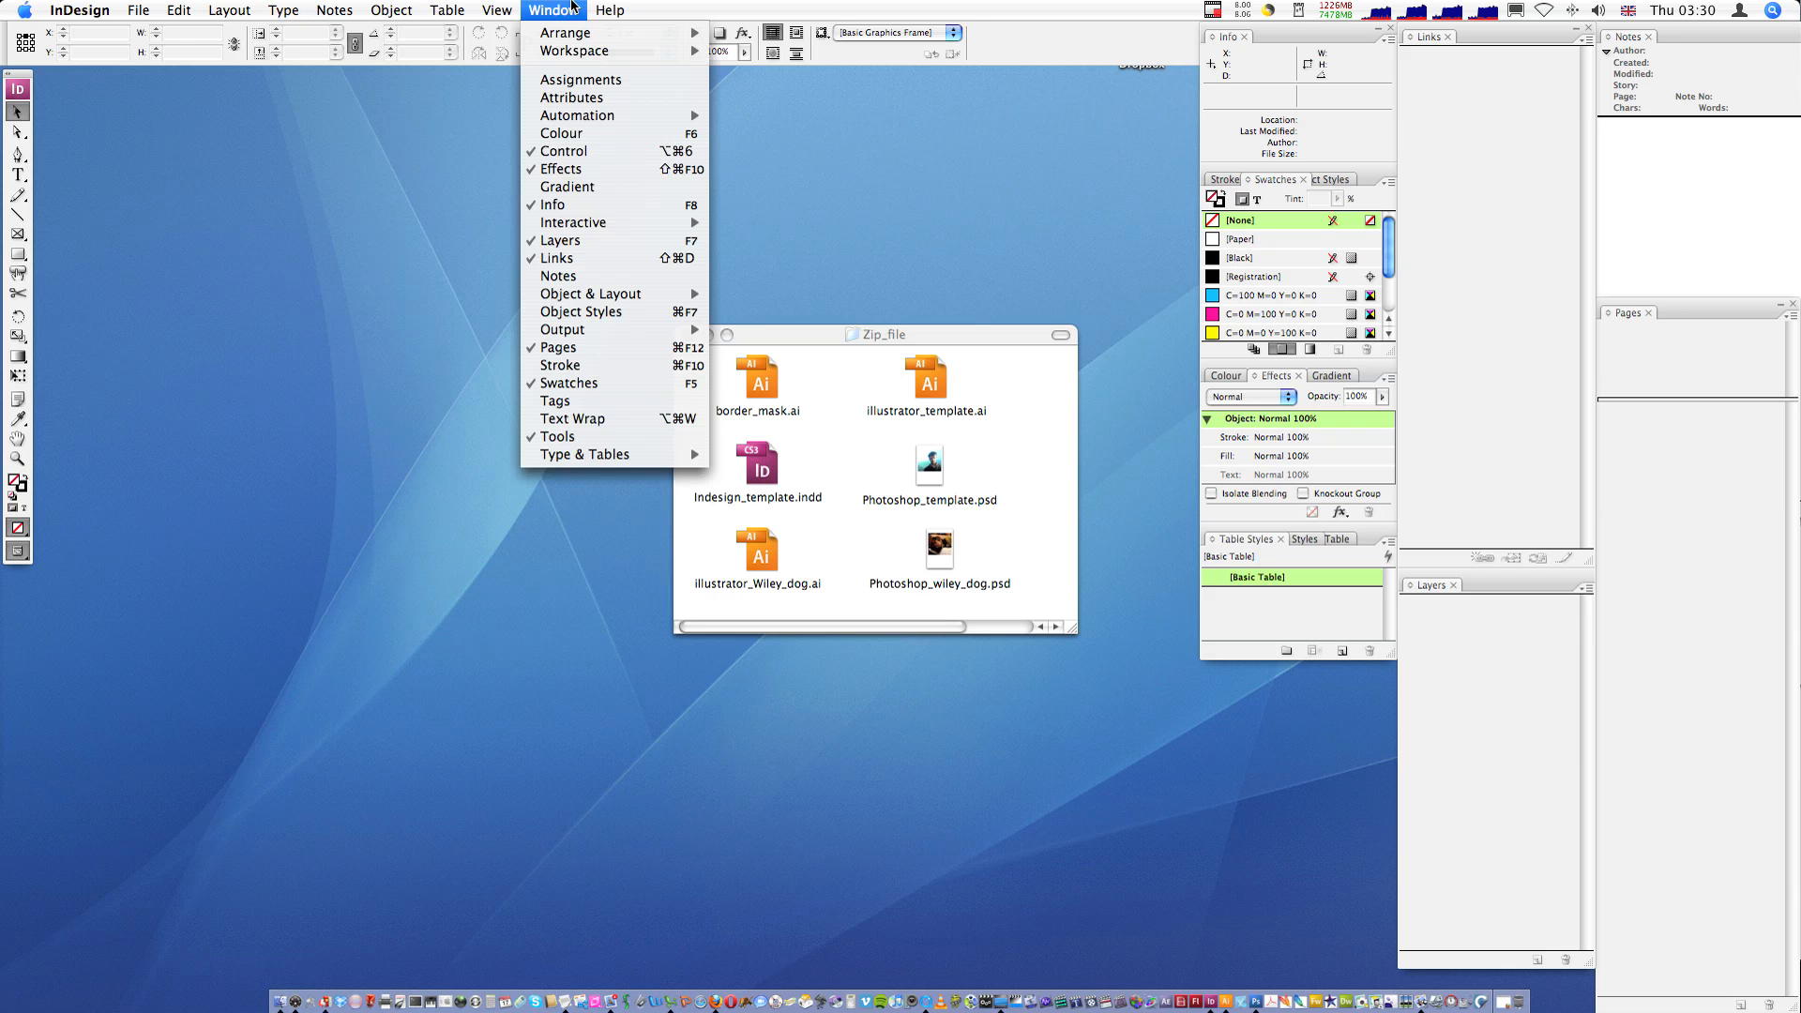
{"action": "mouse_move", "coordinate": [581, 49]}
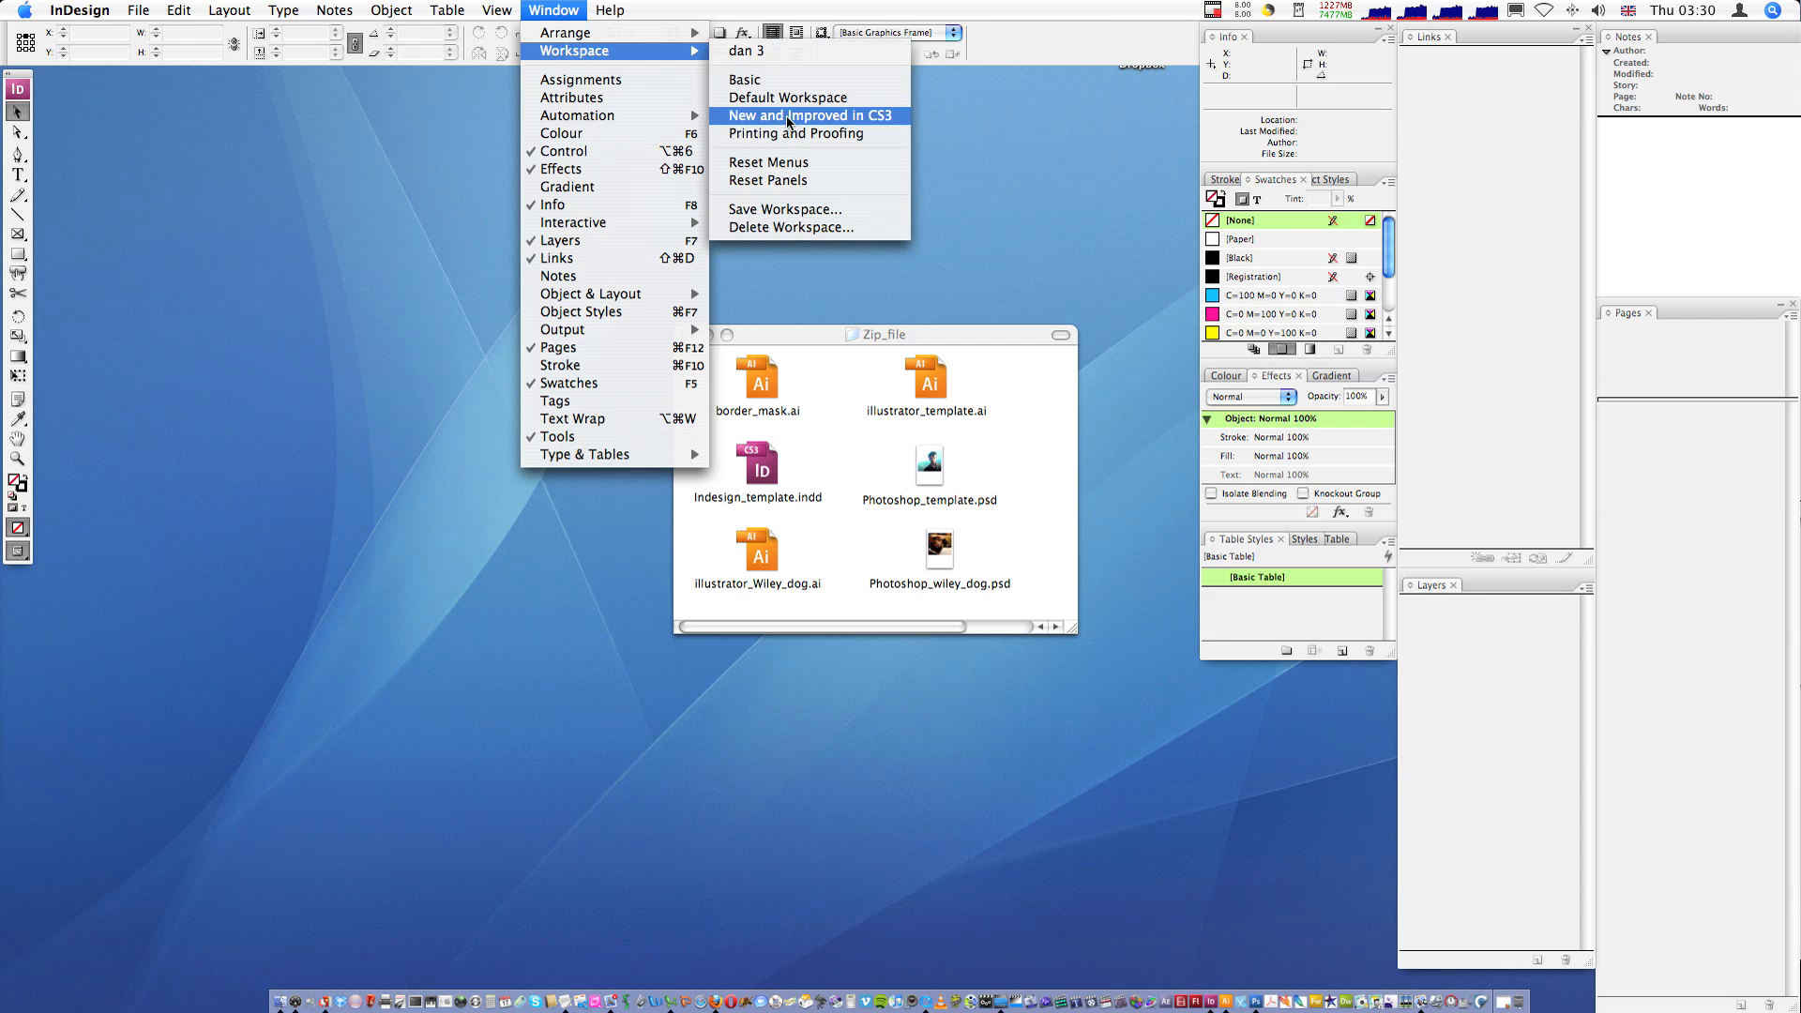
{"action": "left_click", "coordinate": [1327, 309]}
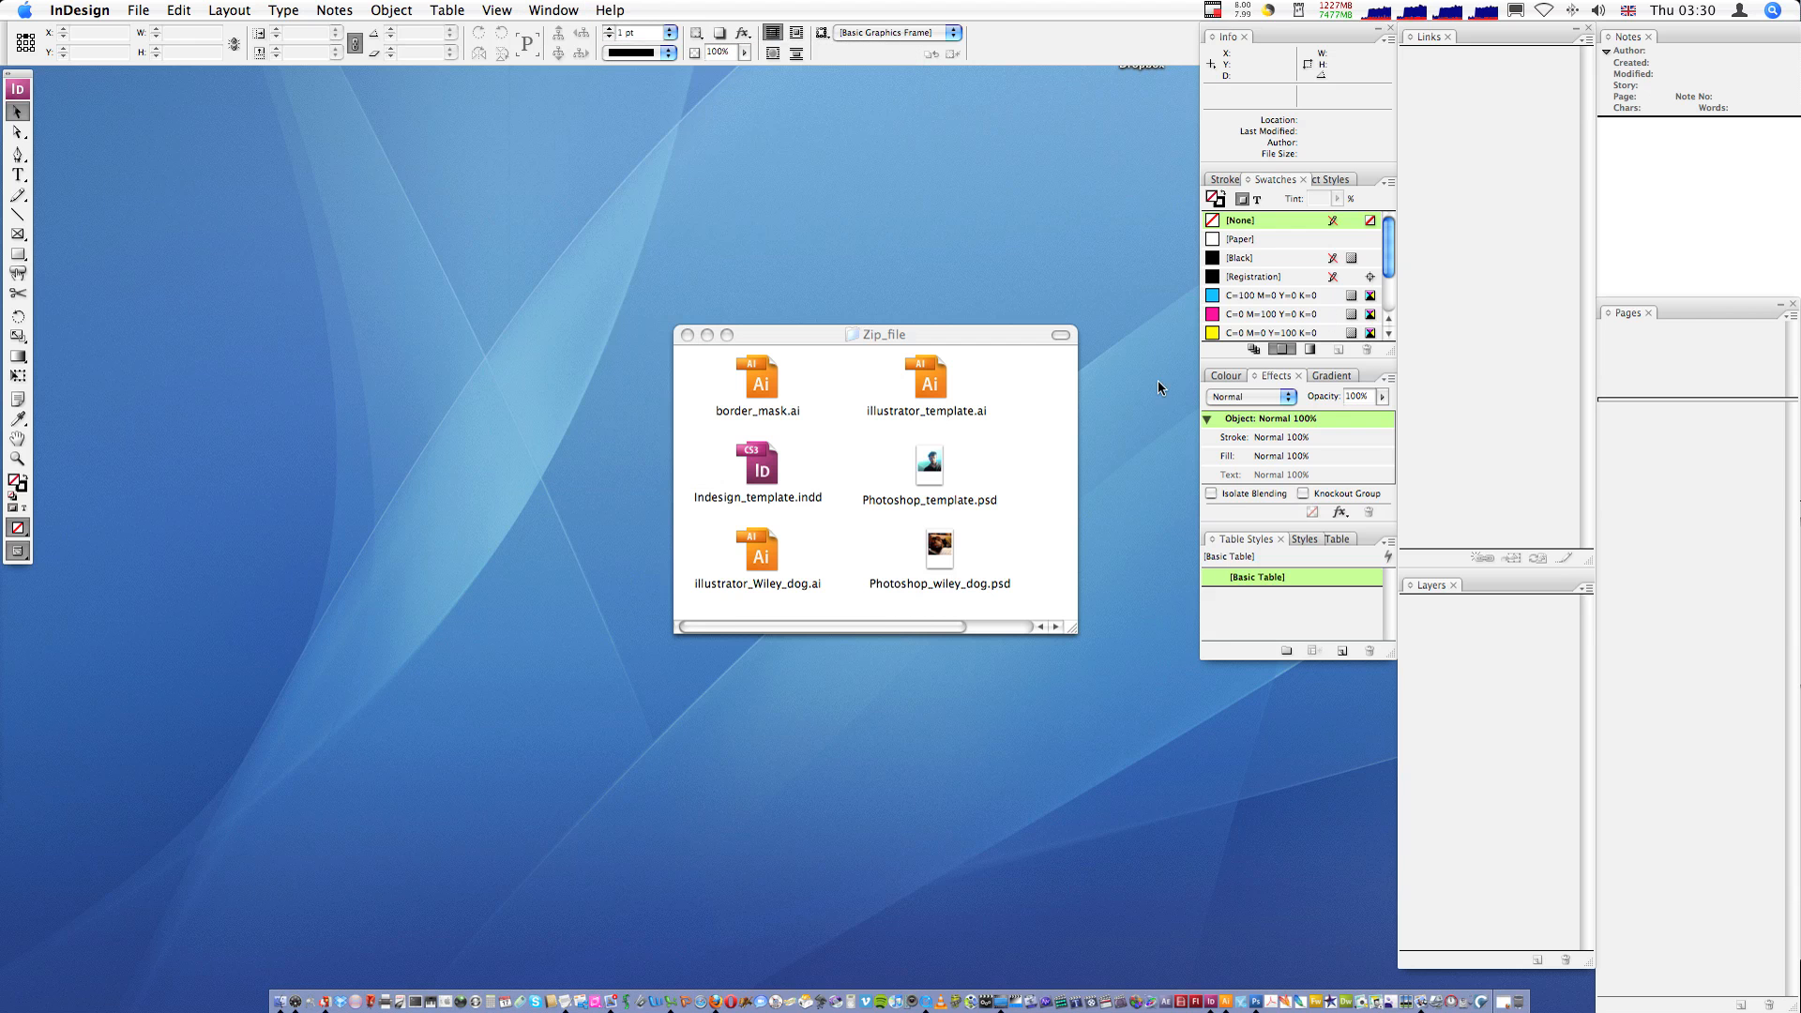
- Open Indesign_template.indd from the Zip_file folder
{"action": "left_click", "coordinate": [1134, 506]}
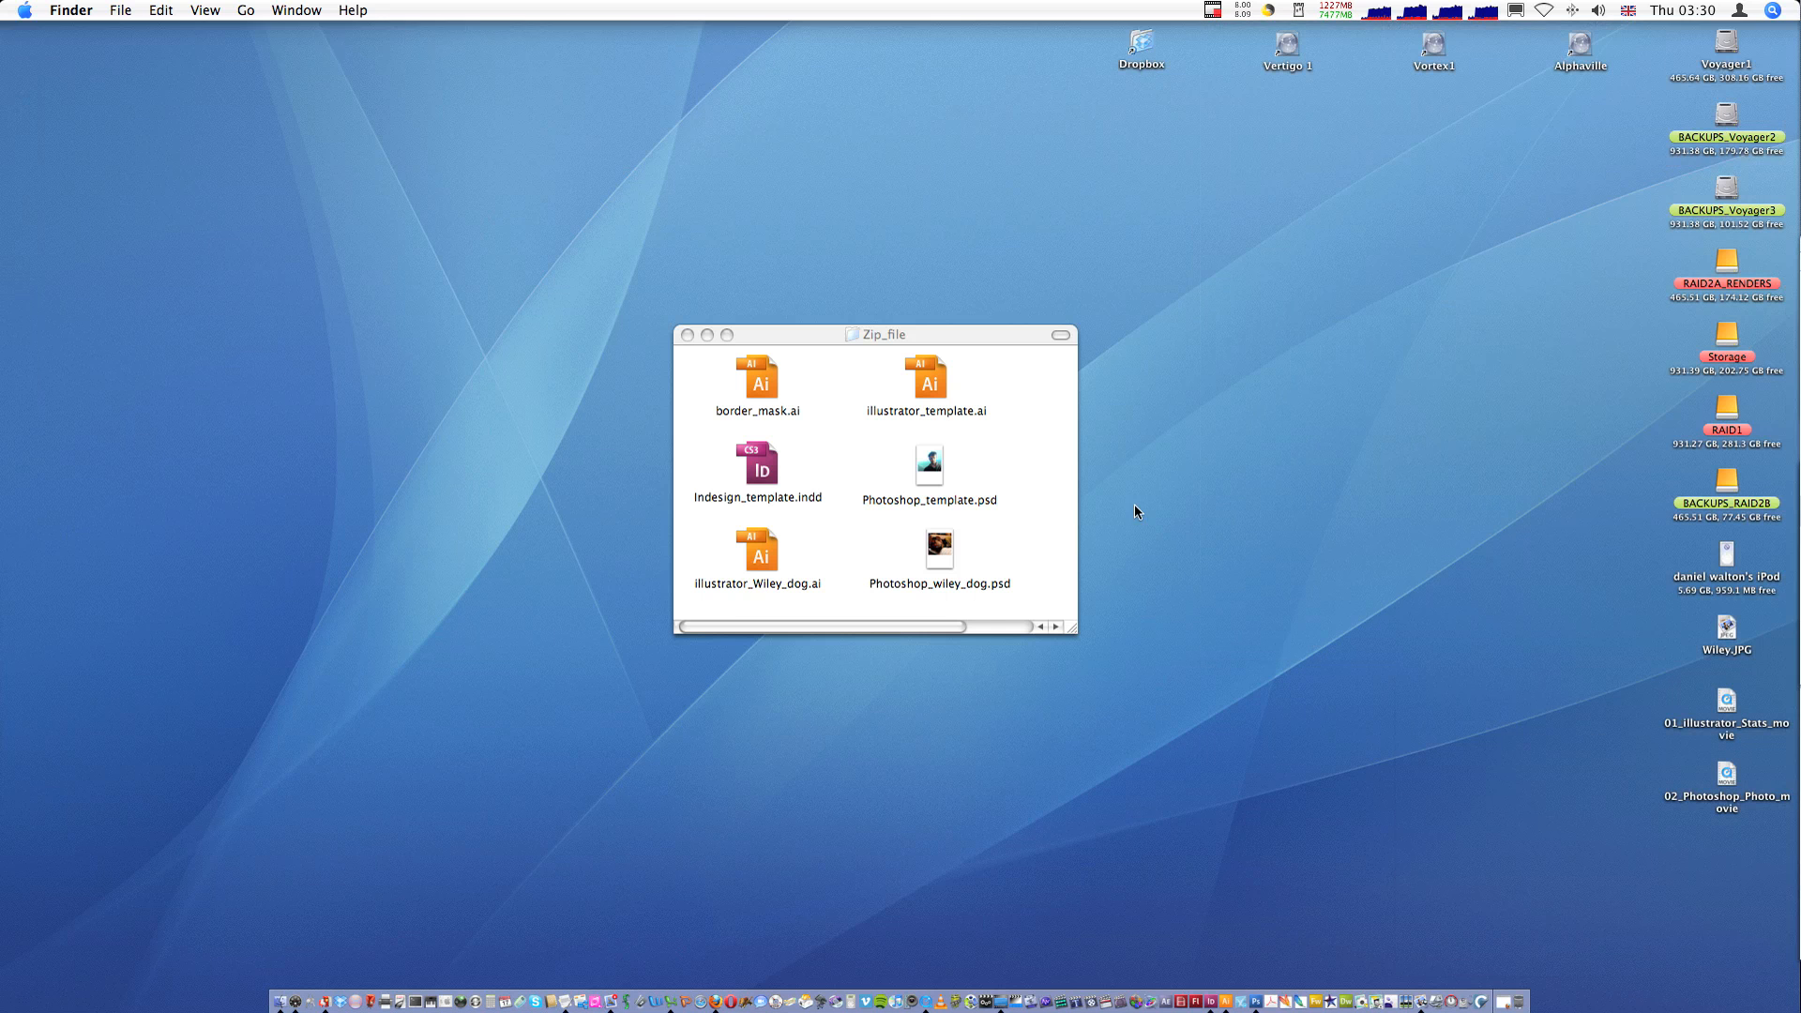
{"action": "left_click", "coordinate": [764, 475]}
{"action": "double_click", "coordinate": [764, 474]}
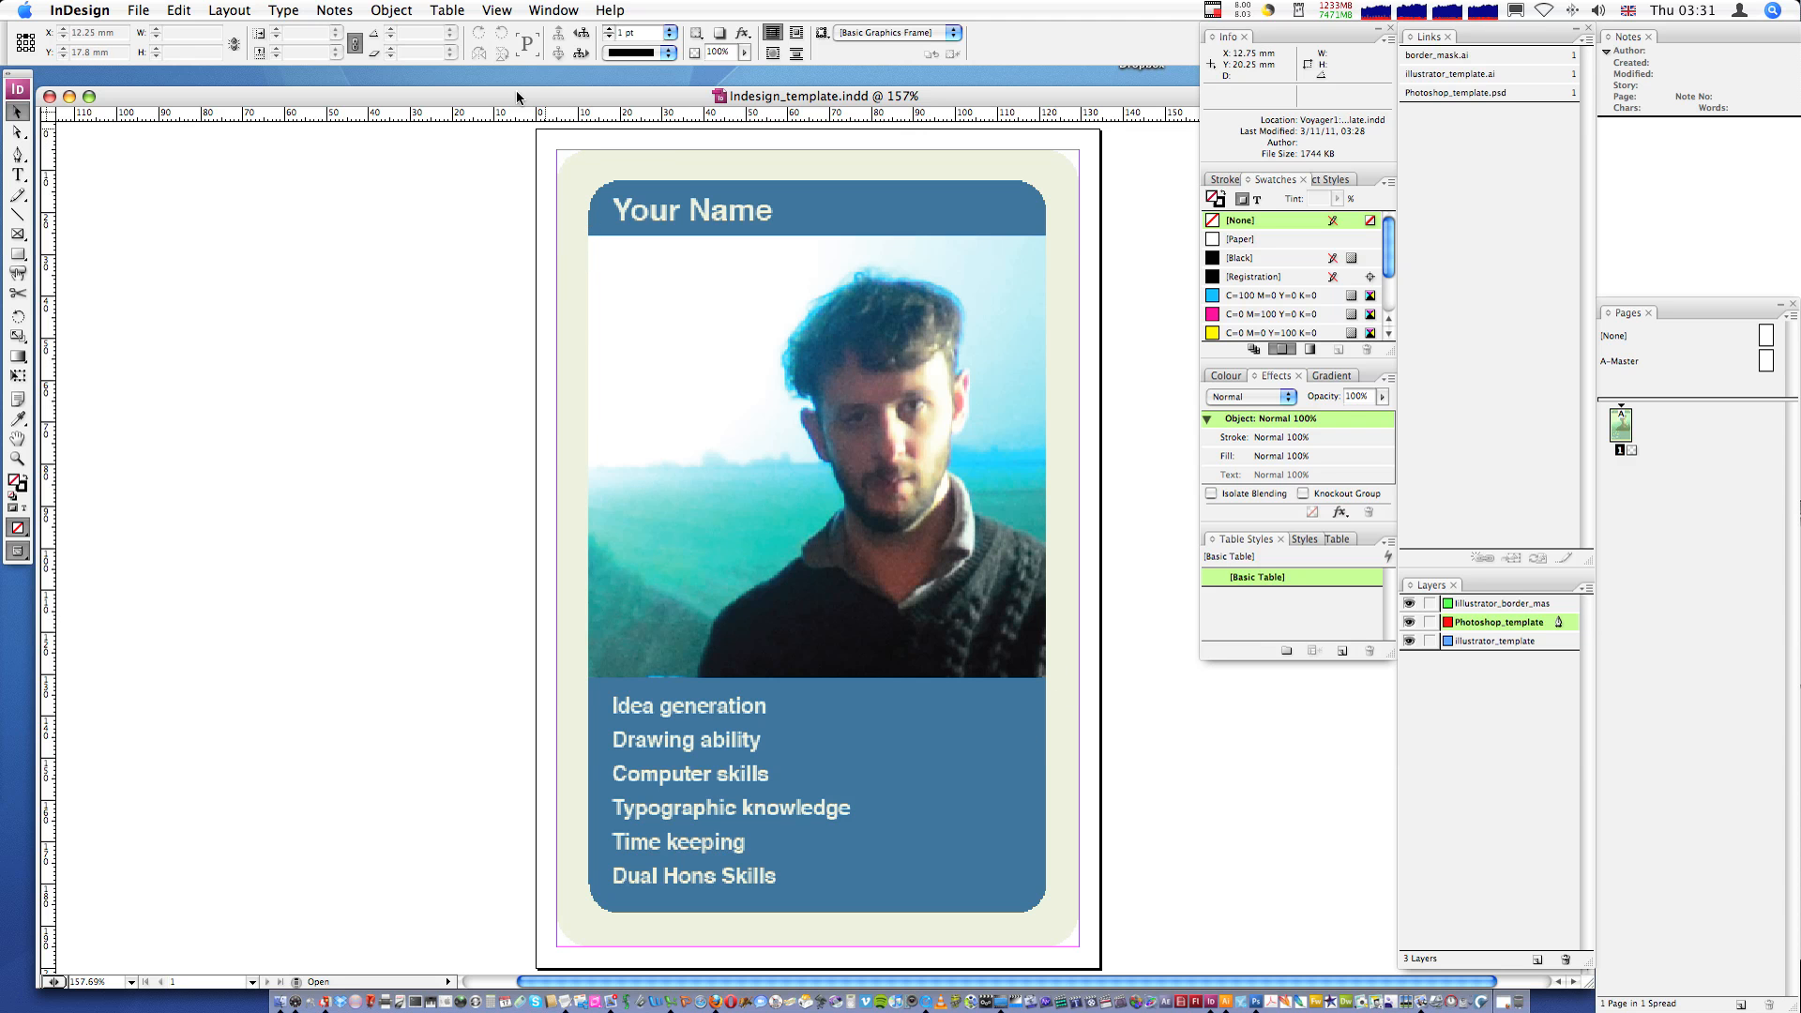
- Set the display performance to High Quality Display
{"action": "left_click", "coordinate": [496, 10]}
{"action": "mouse_move", "coordinate": [537, 237]}
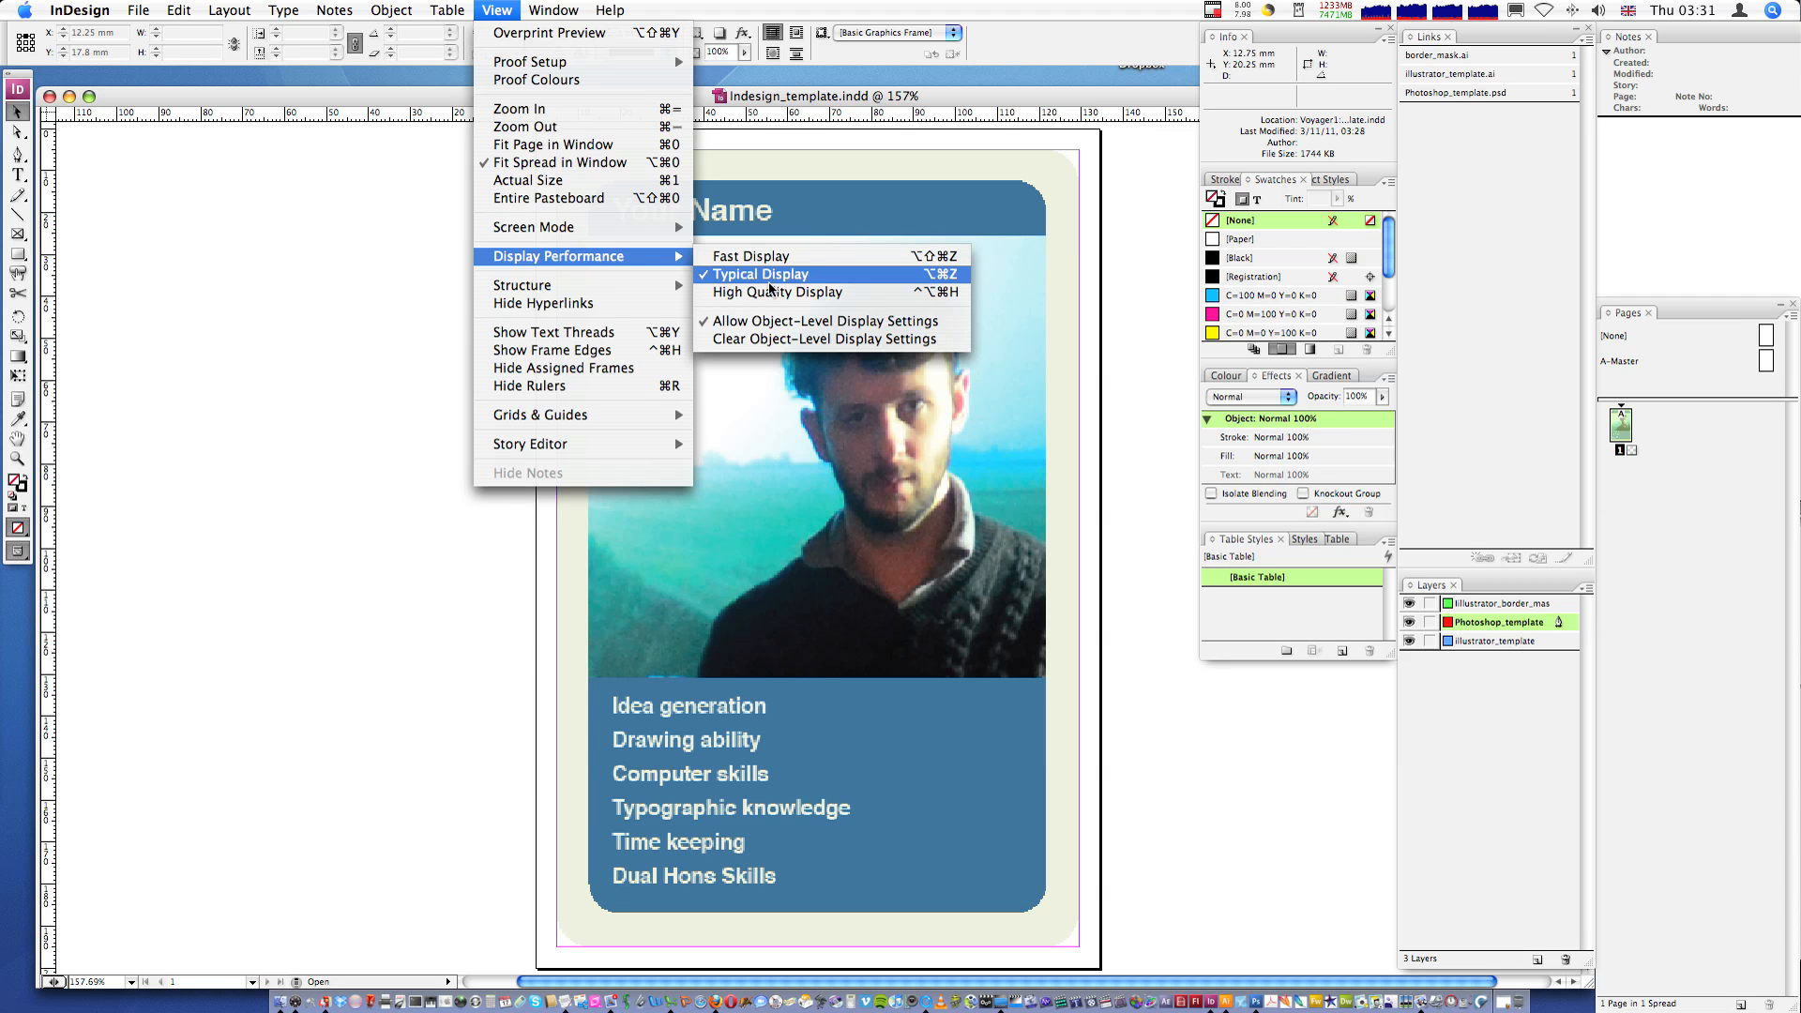
{"action": "left_click", "coordinate": [769, 291]}
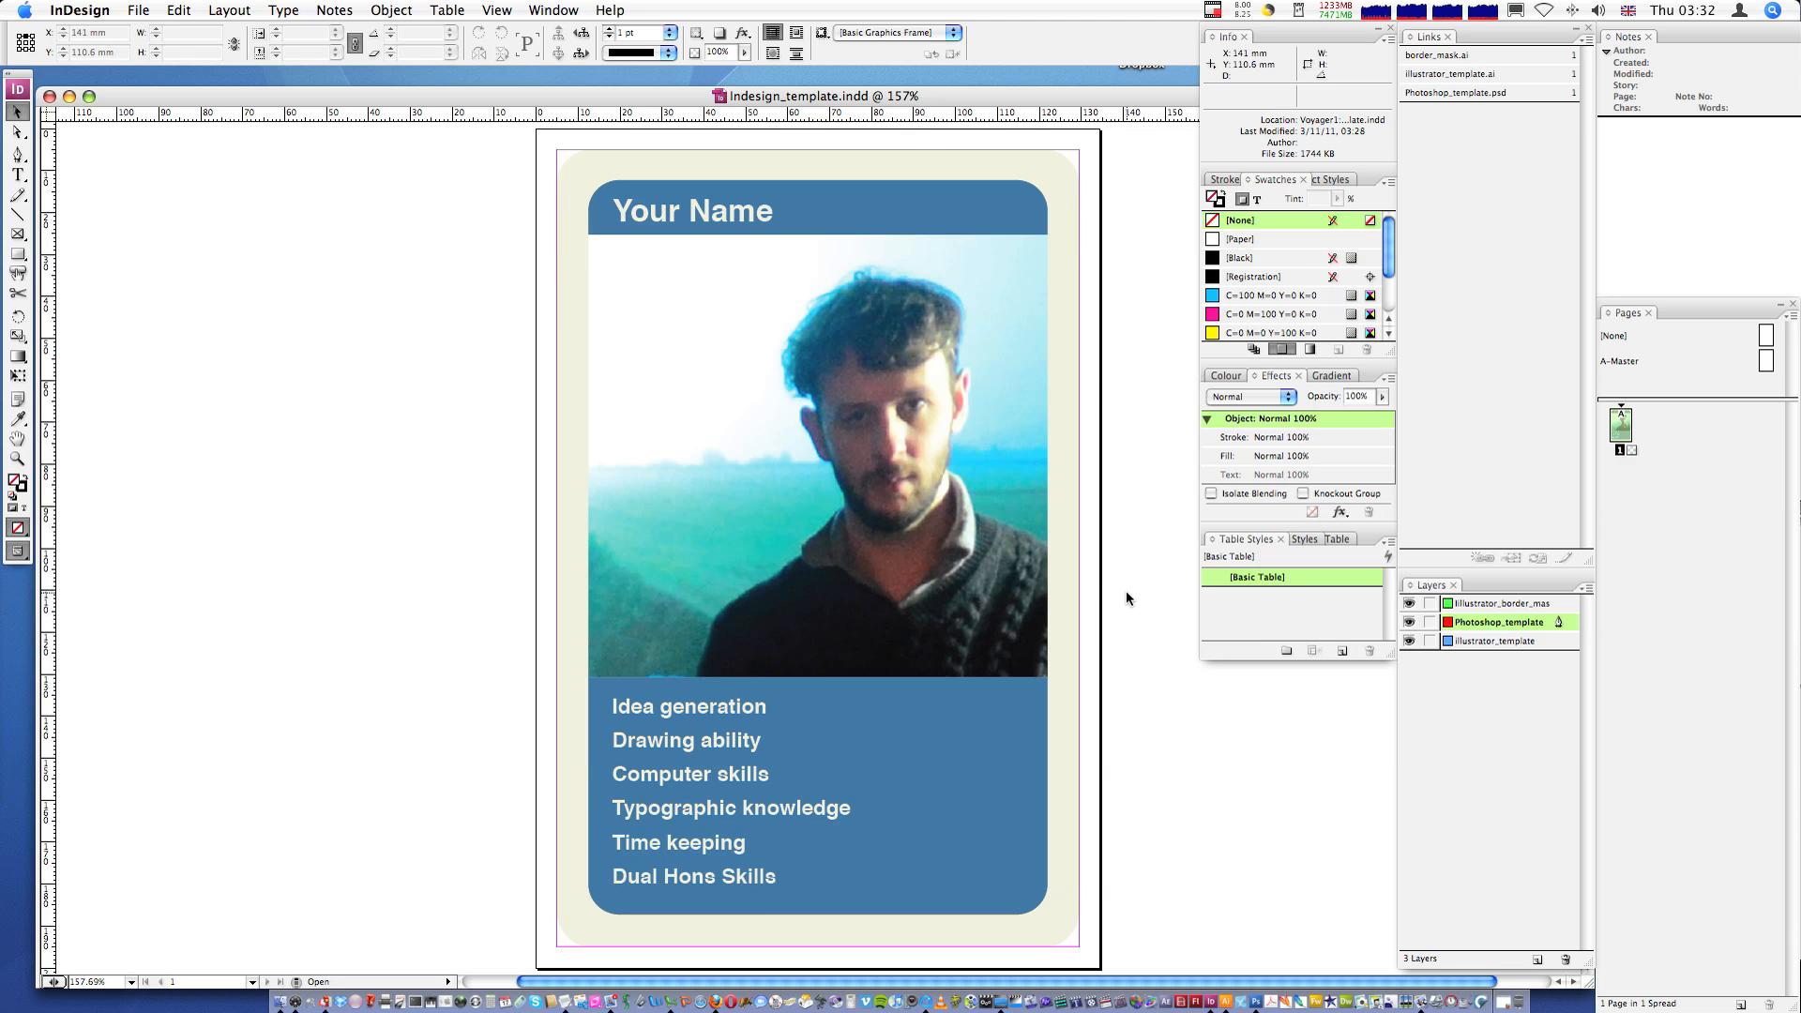
- Toggle the guides so they are hidden on the card layout
{"action": "key", "text": "super+semicolon"}
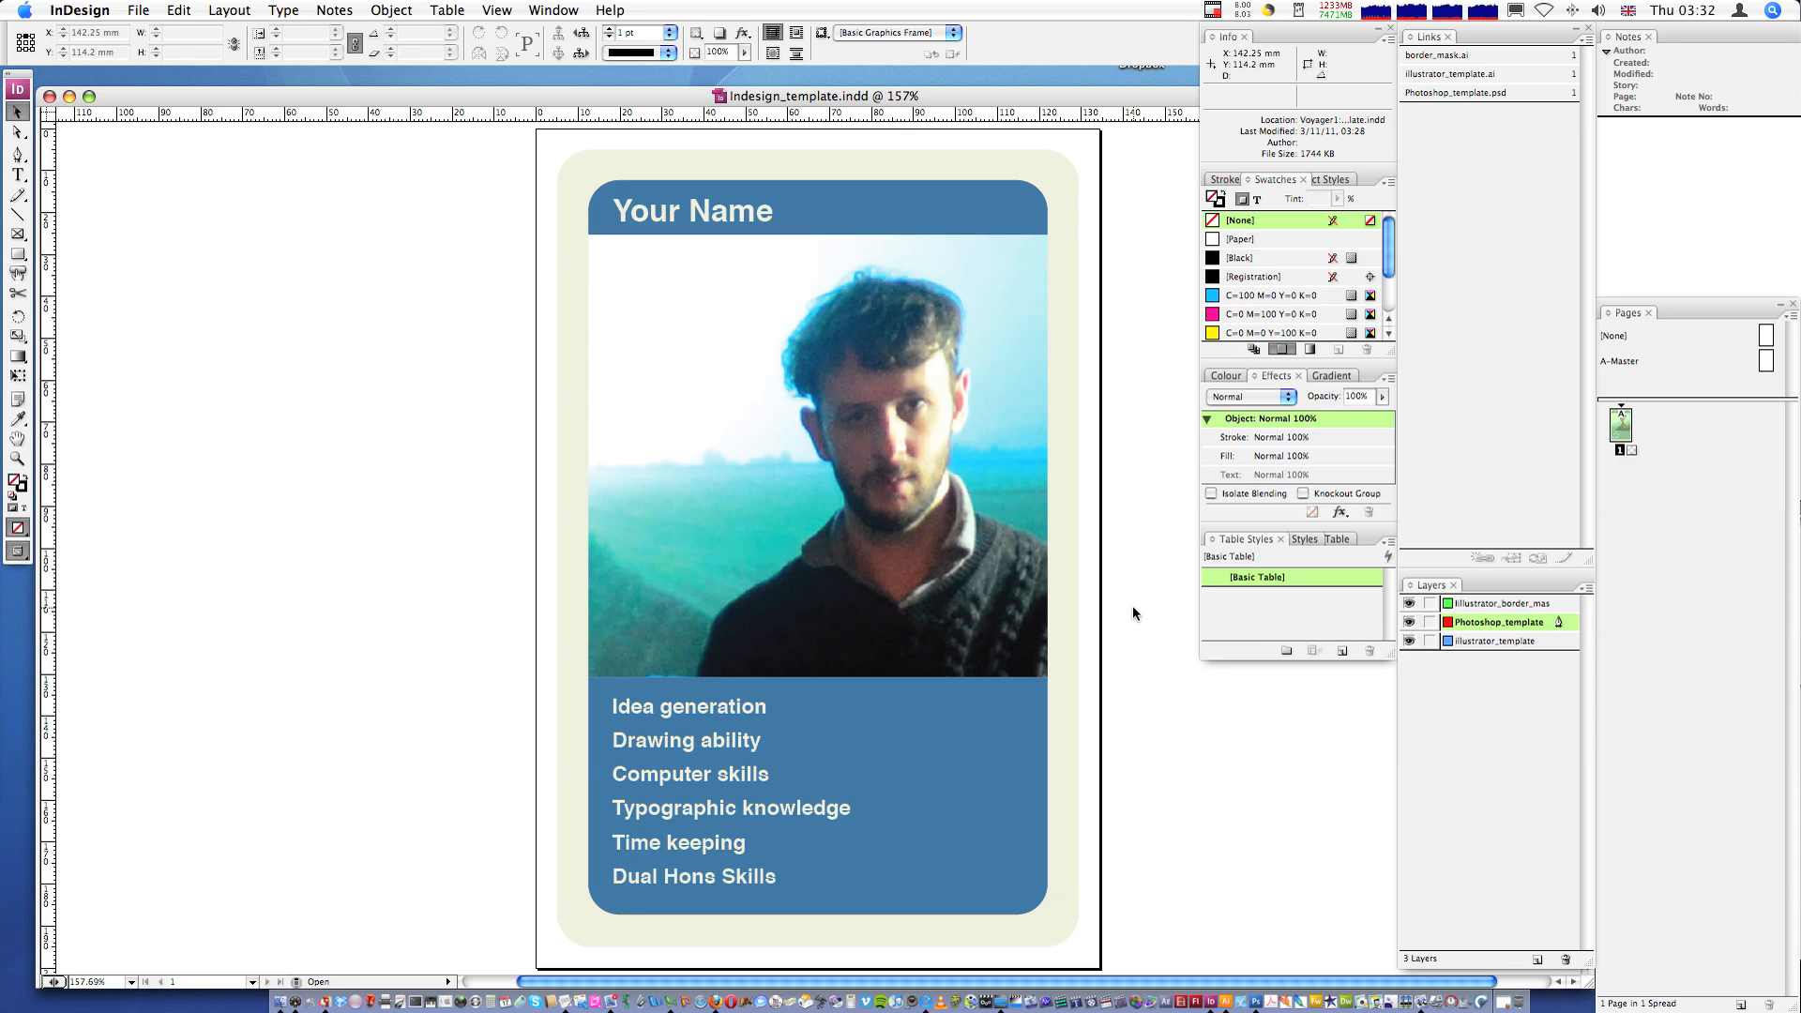
{"action": "key", "text": "super+semicolon"}
{"action": "key", "text": "super+semicolon"}
{"action": "key", "text": "super+semicolon"}
{"action": "key", "text": "super+semicolon"}
{"action": "left_click", "coordinate": [502, 10]}
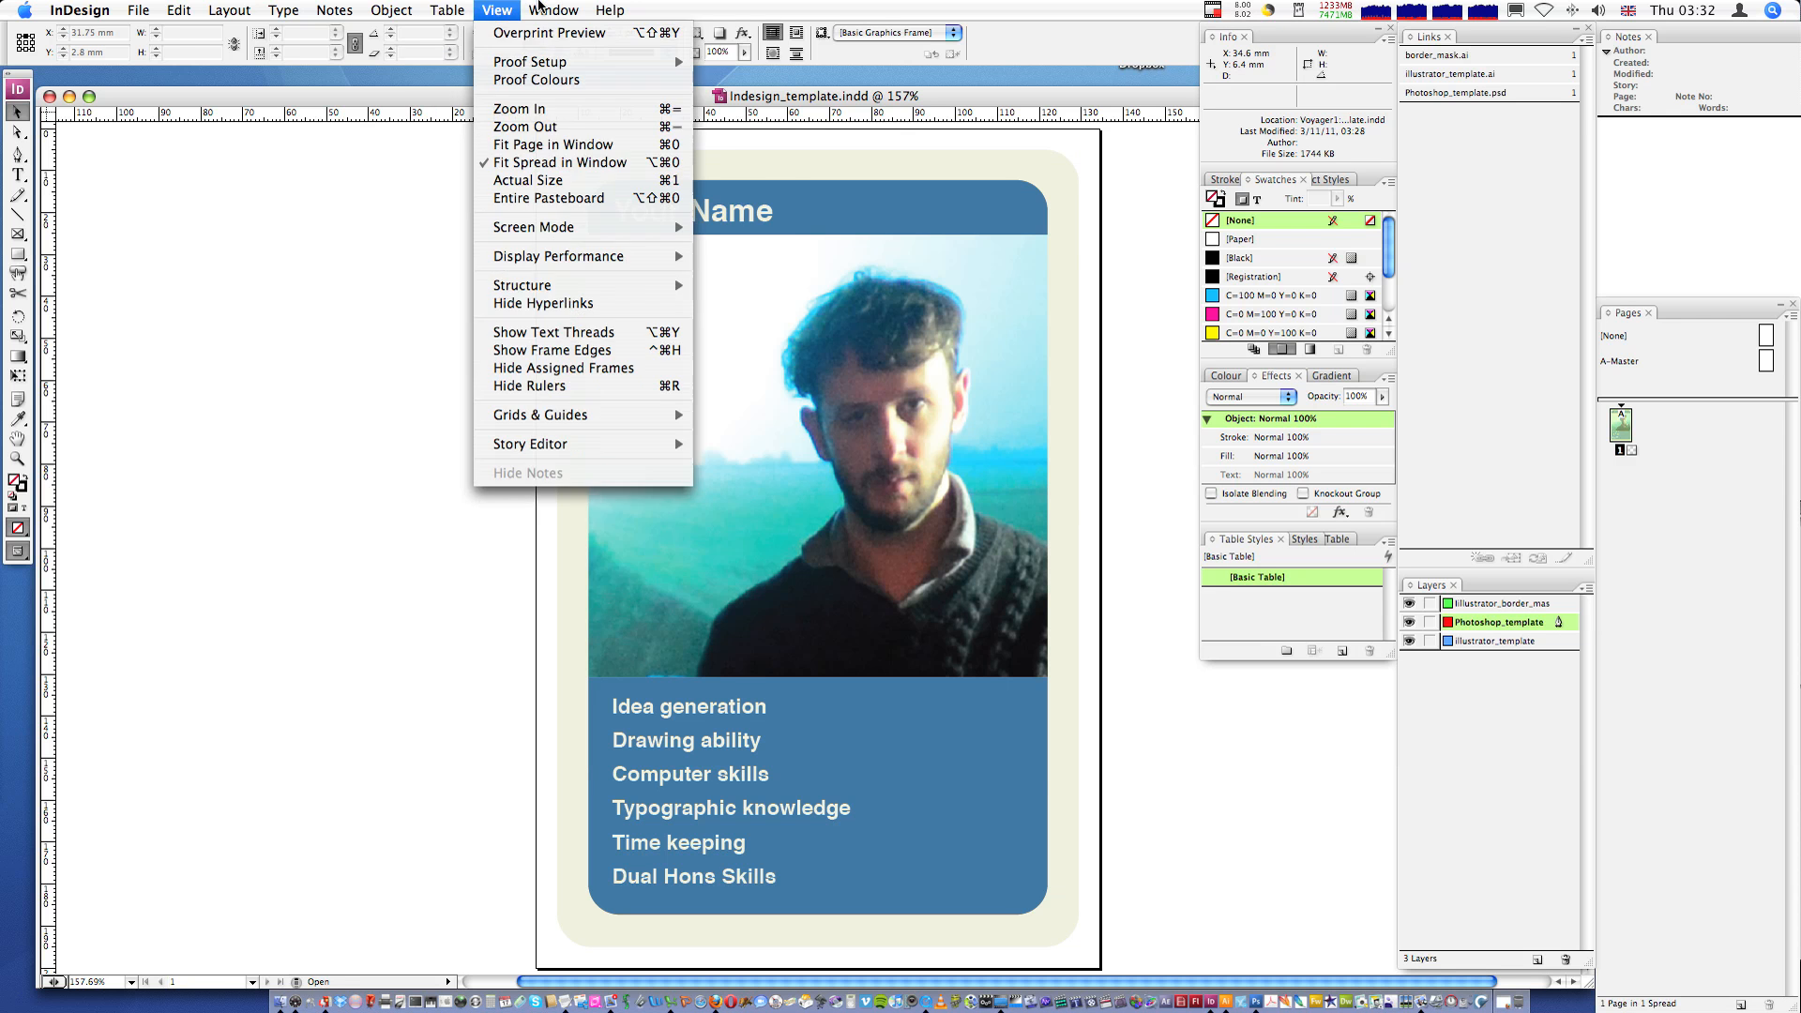
{"action": "mouse_move", "coordinate": [586, 418]}
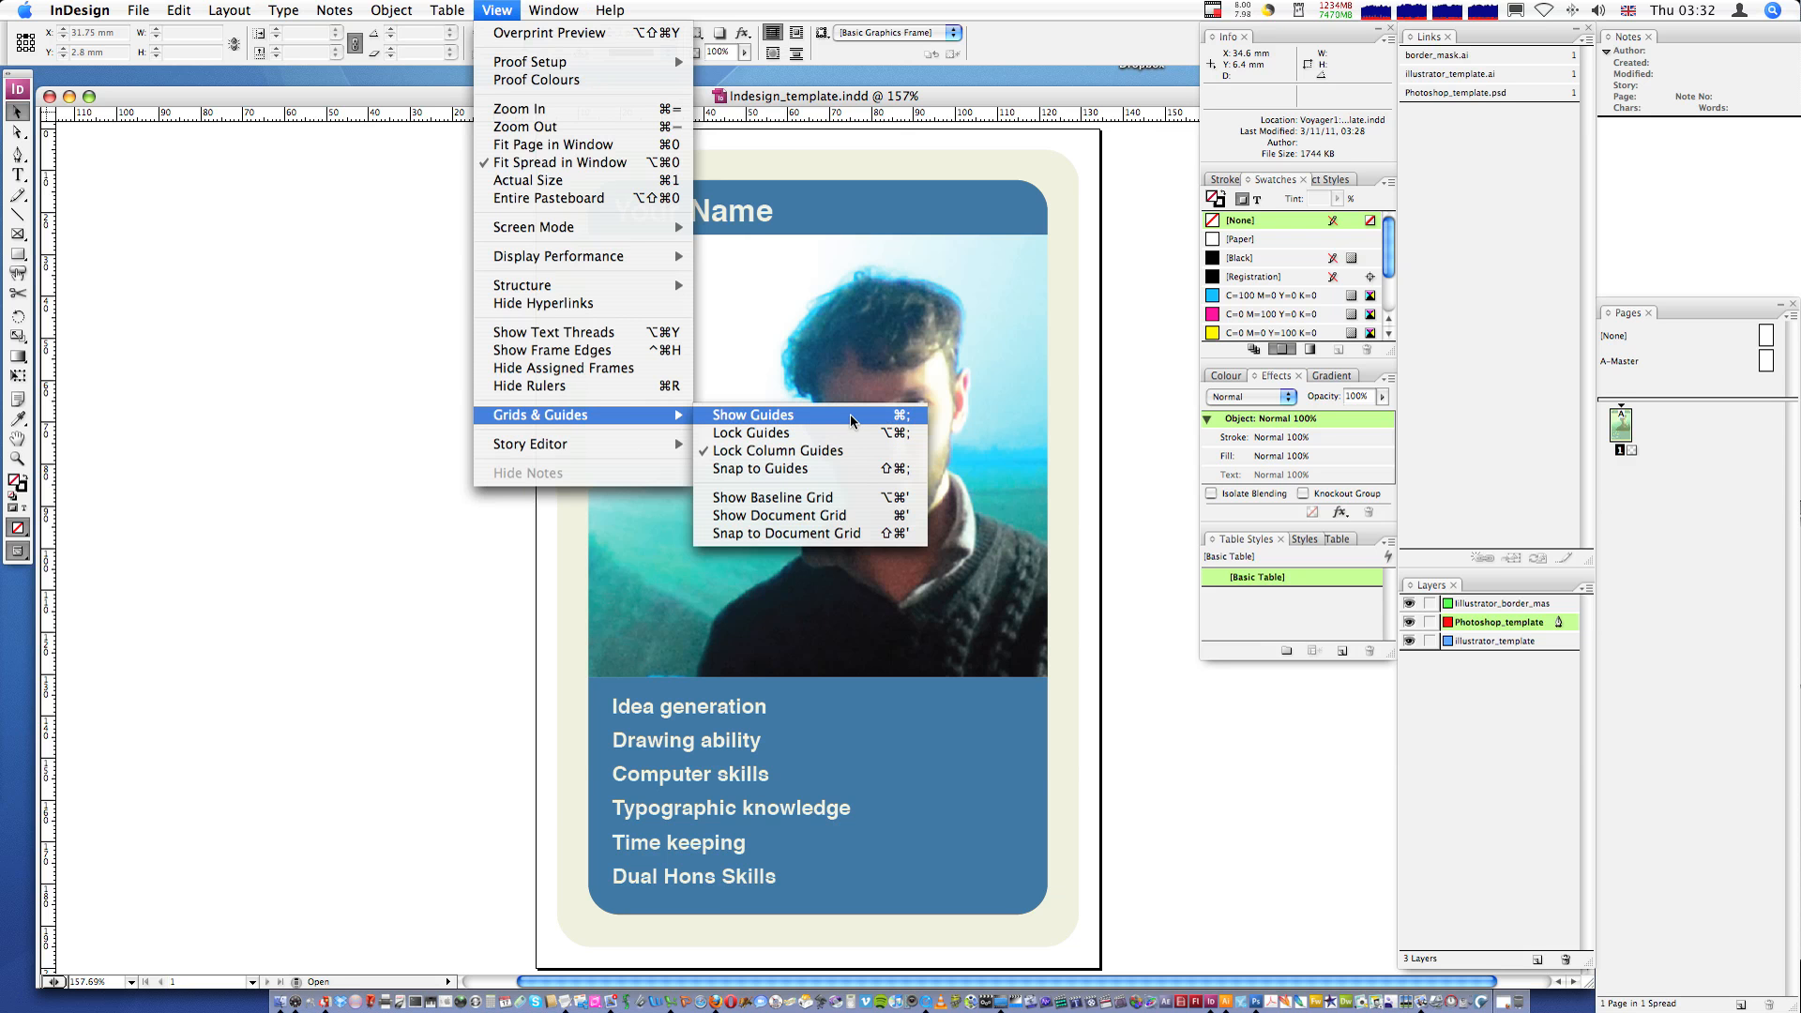
{"action": "left_click", "coordinate": [1010, 413]}
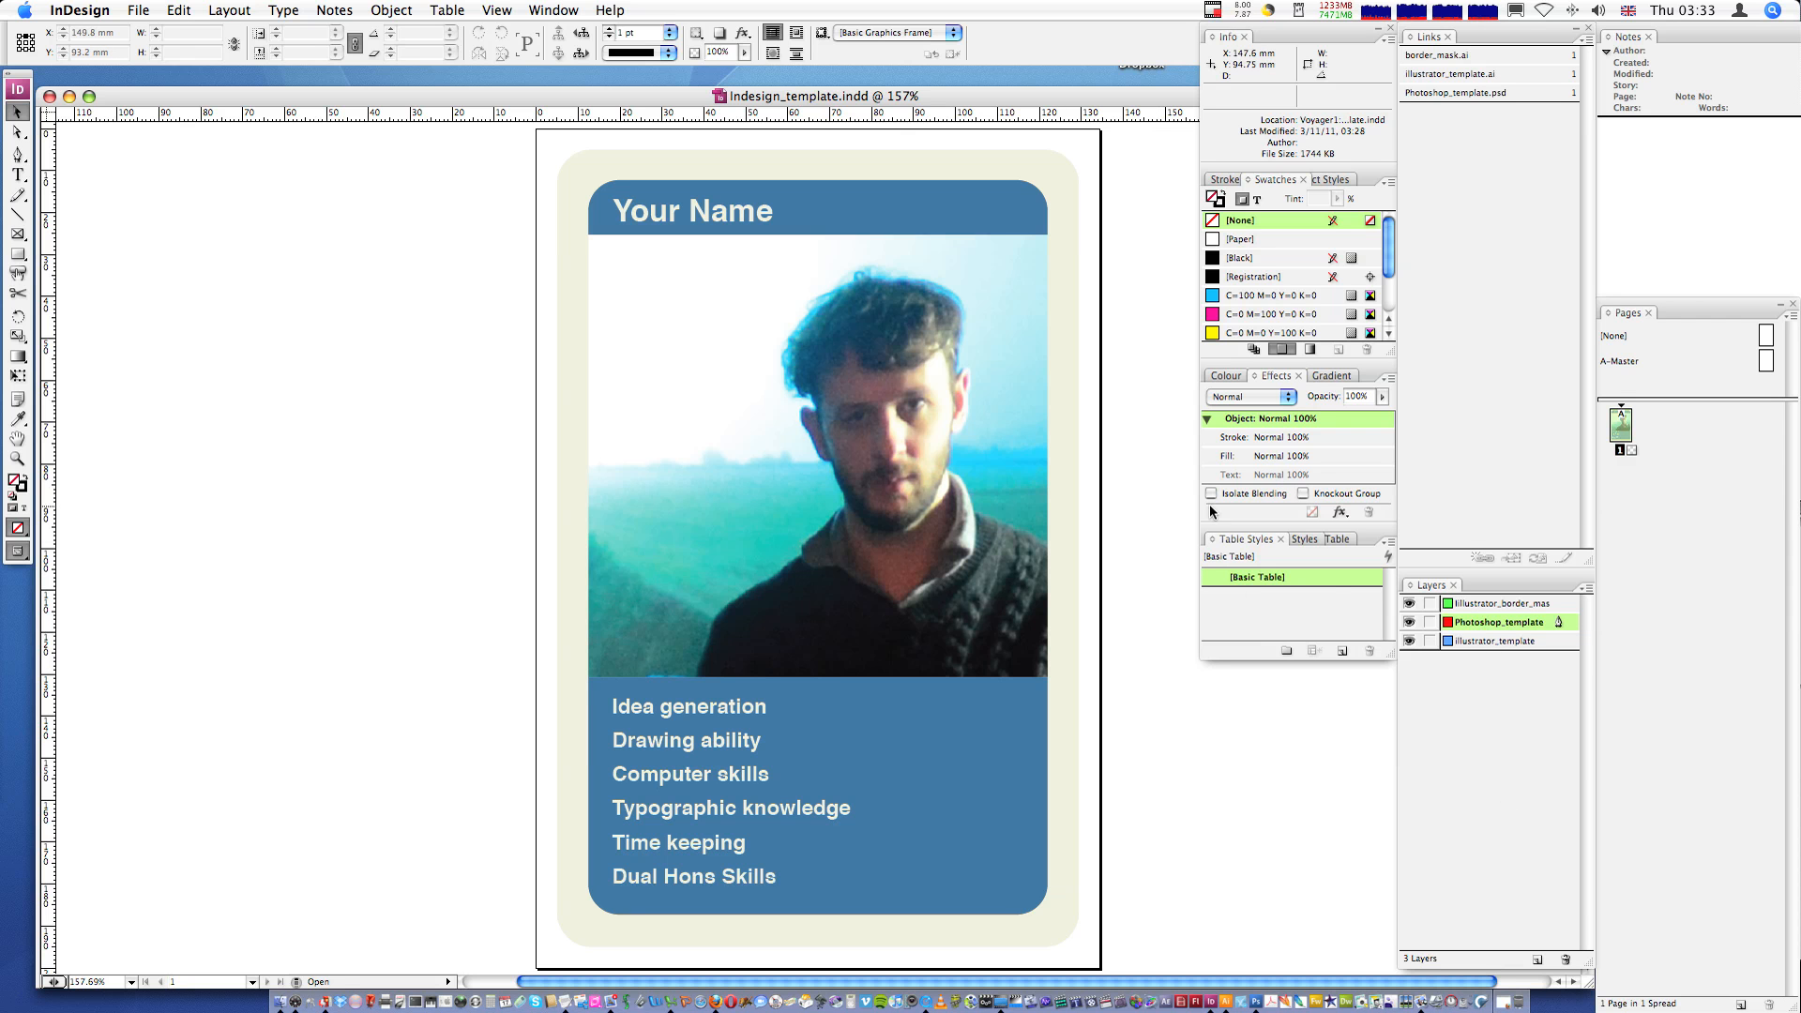
- Lock the illustrator_border_mask layer
{"action": "left_click", "coordinate": [1472, 642]}
{"action": "left_click", "coordinate": [1491, 627]}
{"action": "left_click", "coordinate": [1500, 604]}
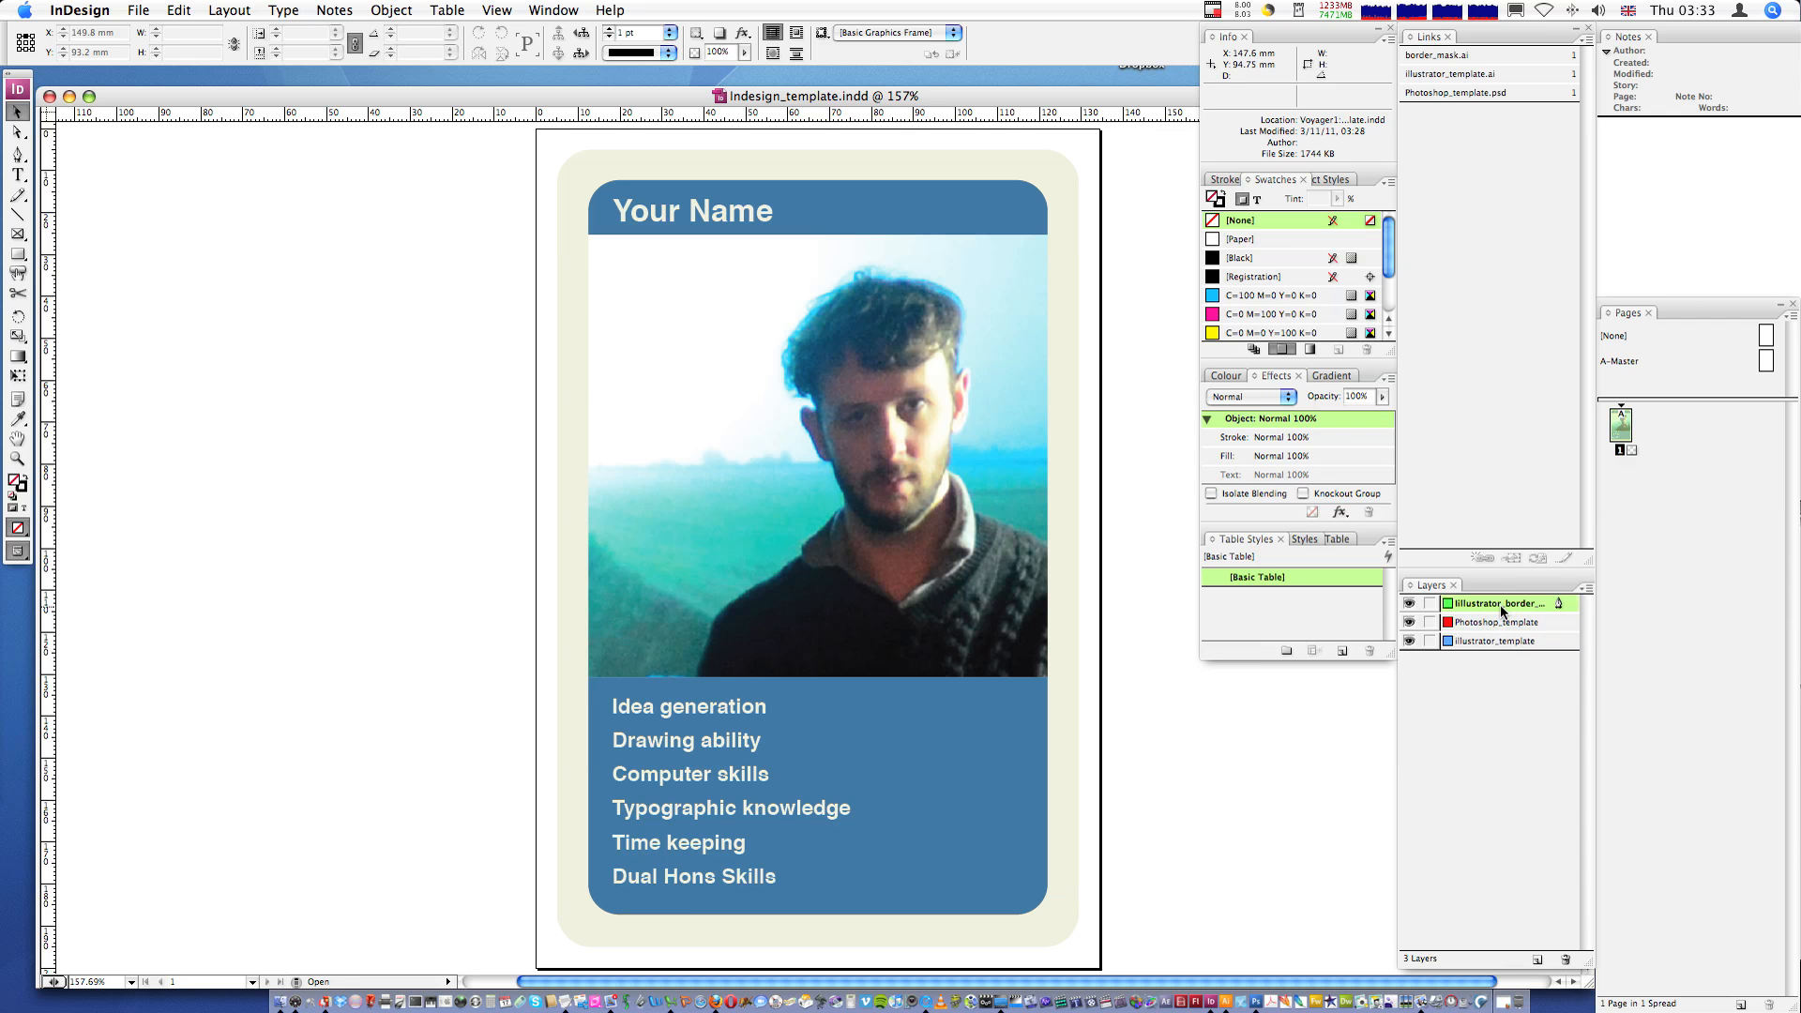
{"action": "left_click", "coordinate": [1430, 606]}
- Select objects on the Photoshop_template and illustrator_template layers to inspect their links
{"action": "left_click", "coordinate": [887, 418]}
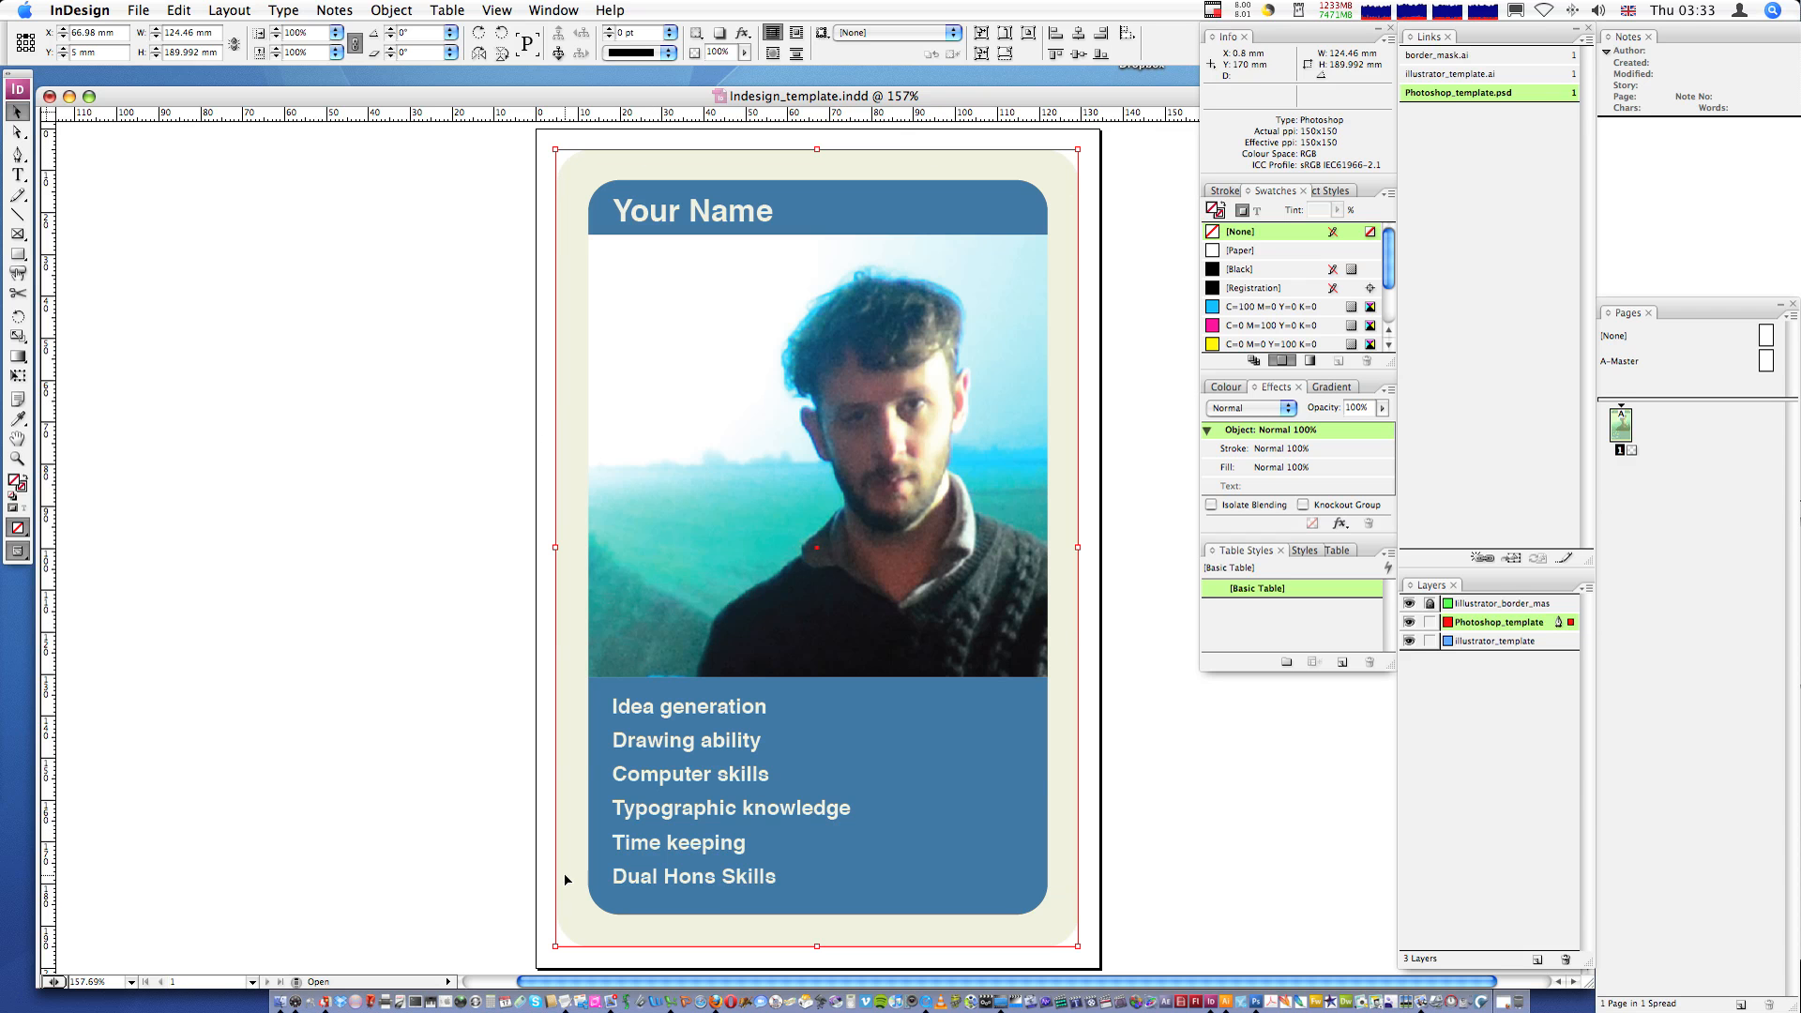
{"action": "left_click", "coordinate": [1479, 643]}
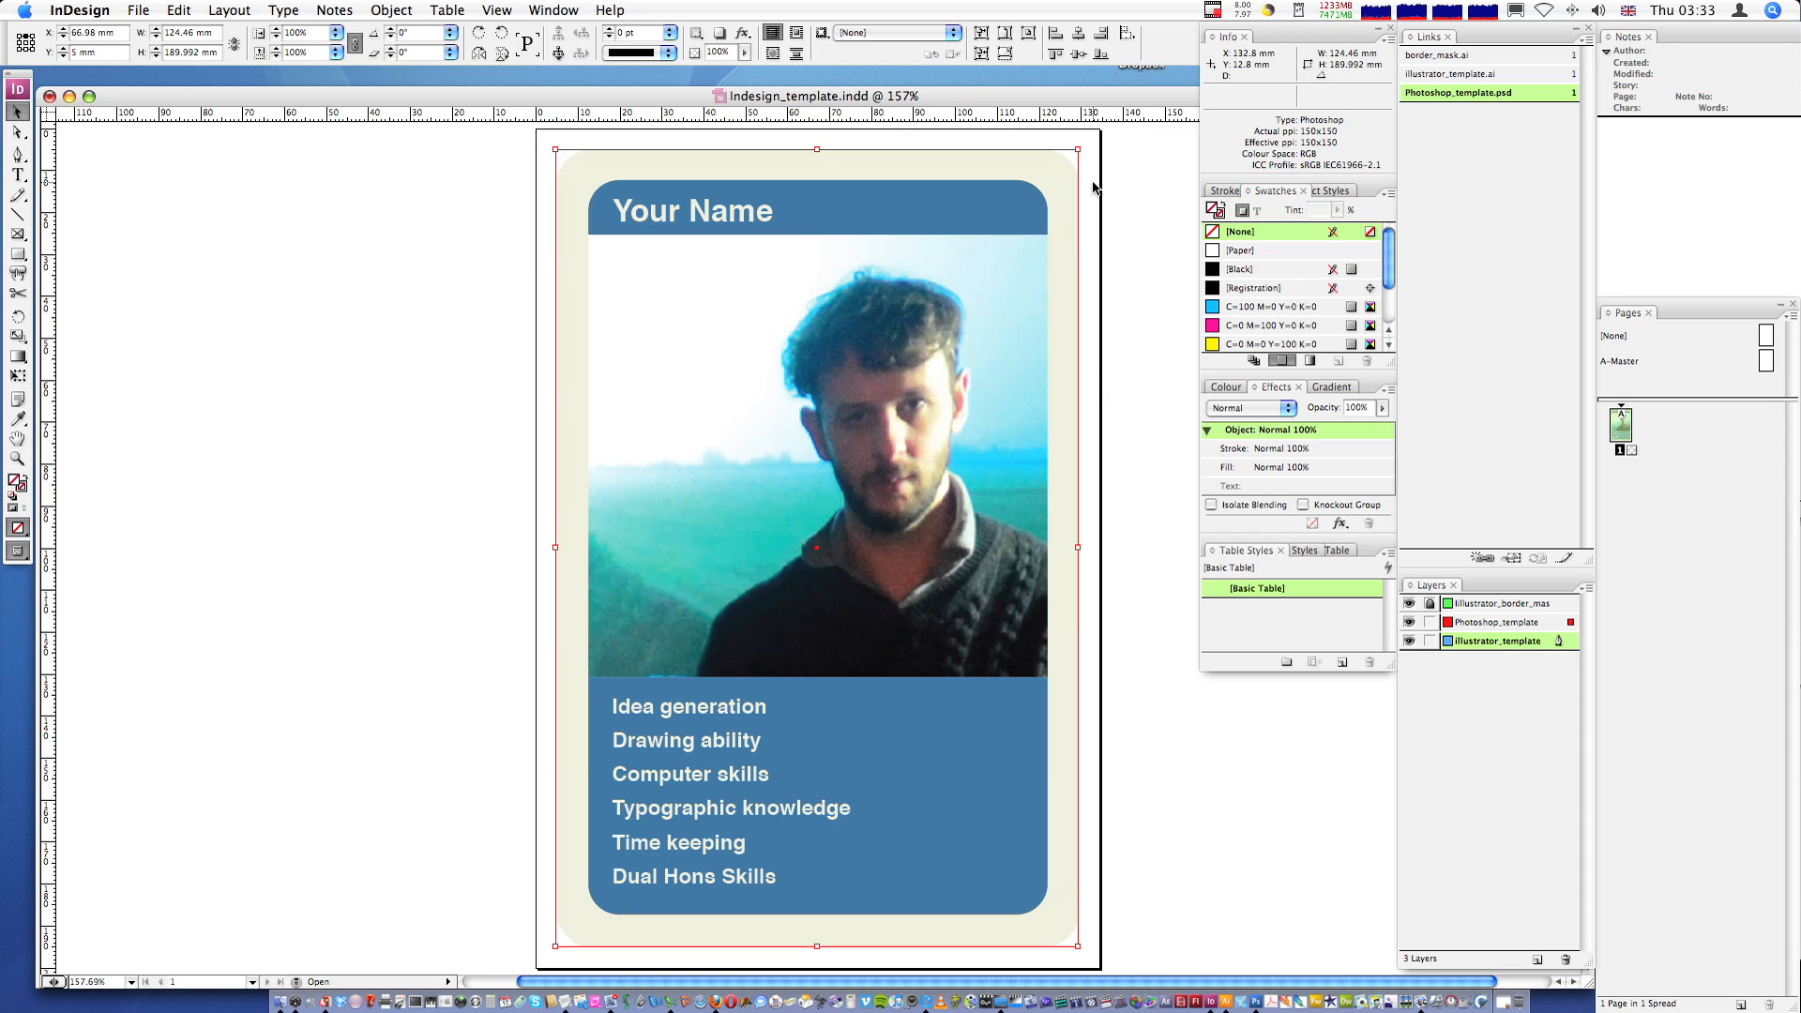
{"action": "key", "text": "super+a"}
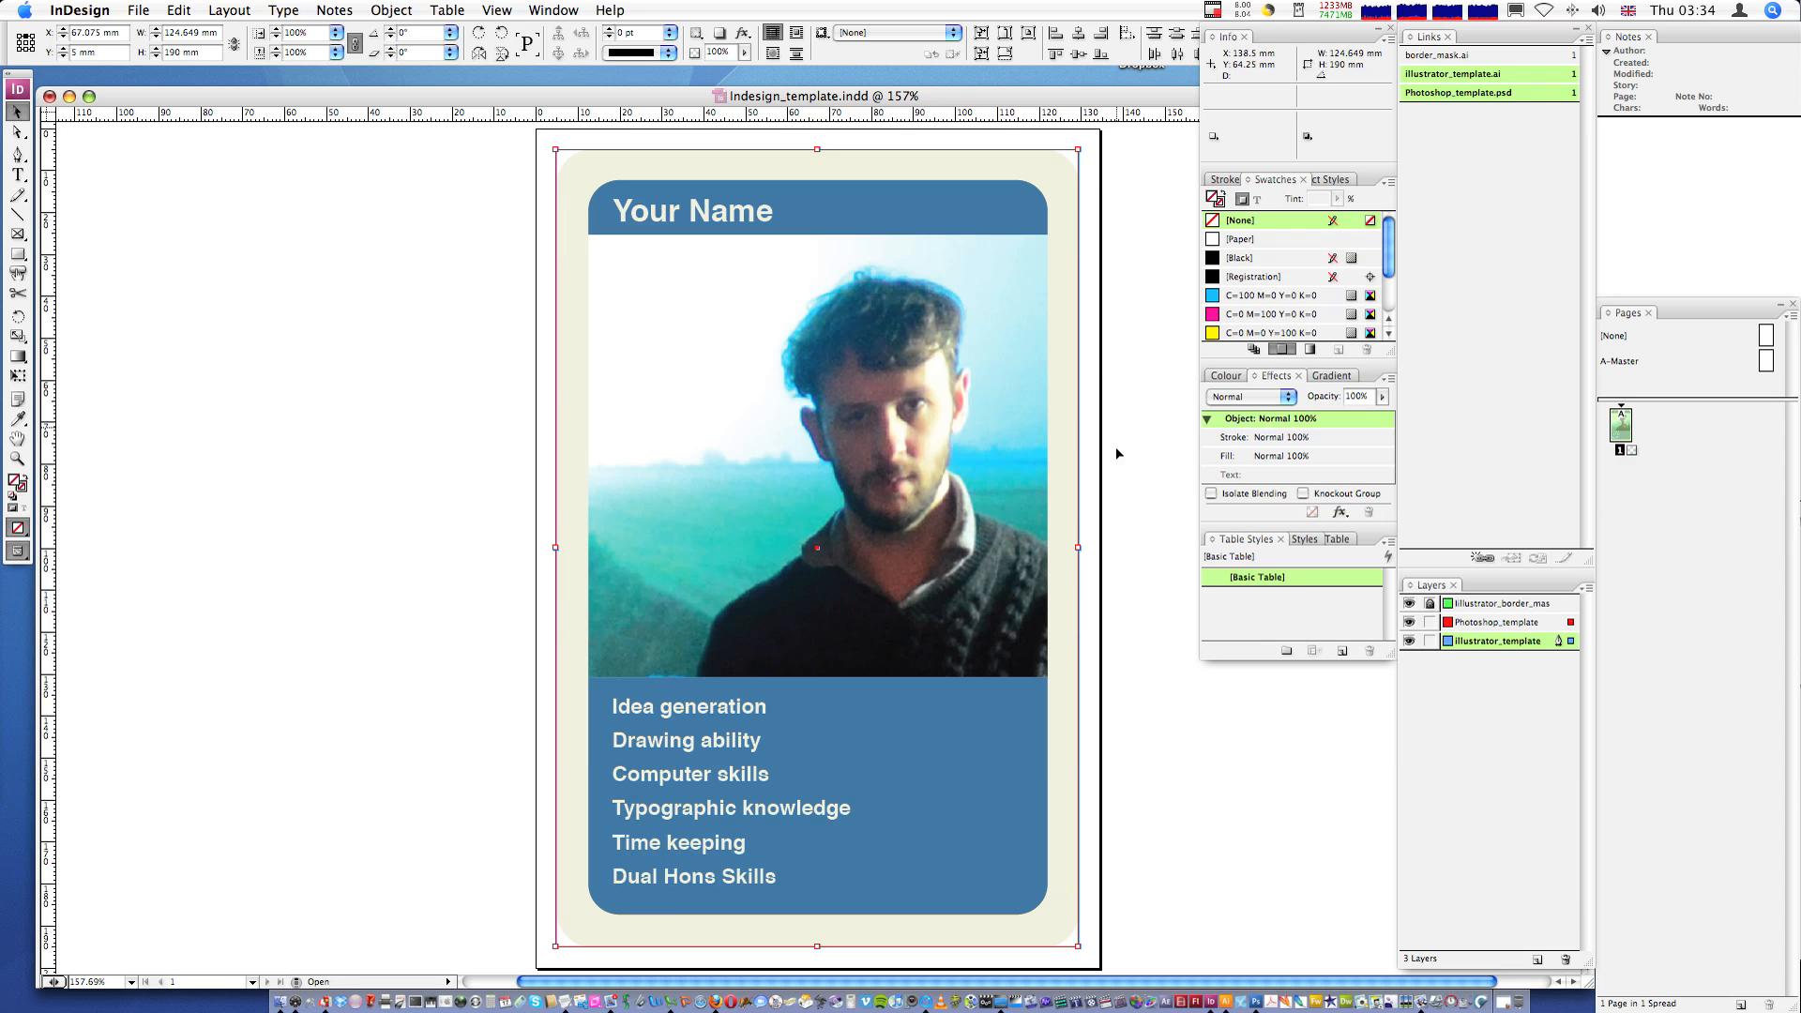
{"action": "left_click", "coordinate": [1430, 622]}
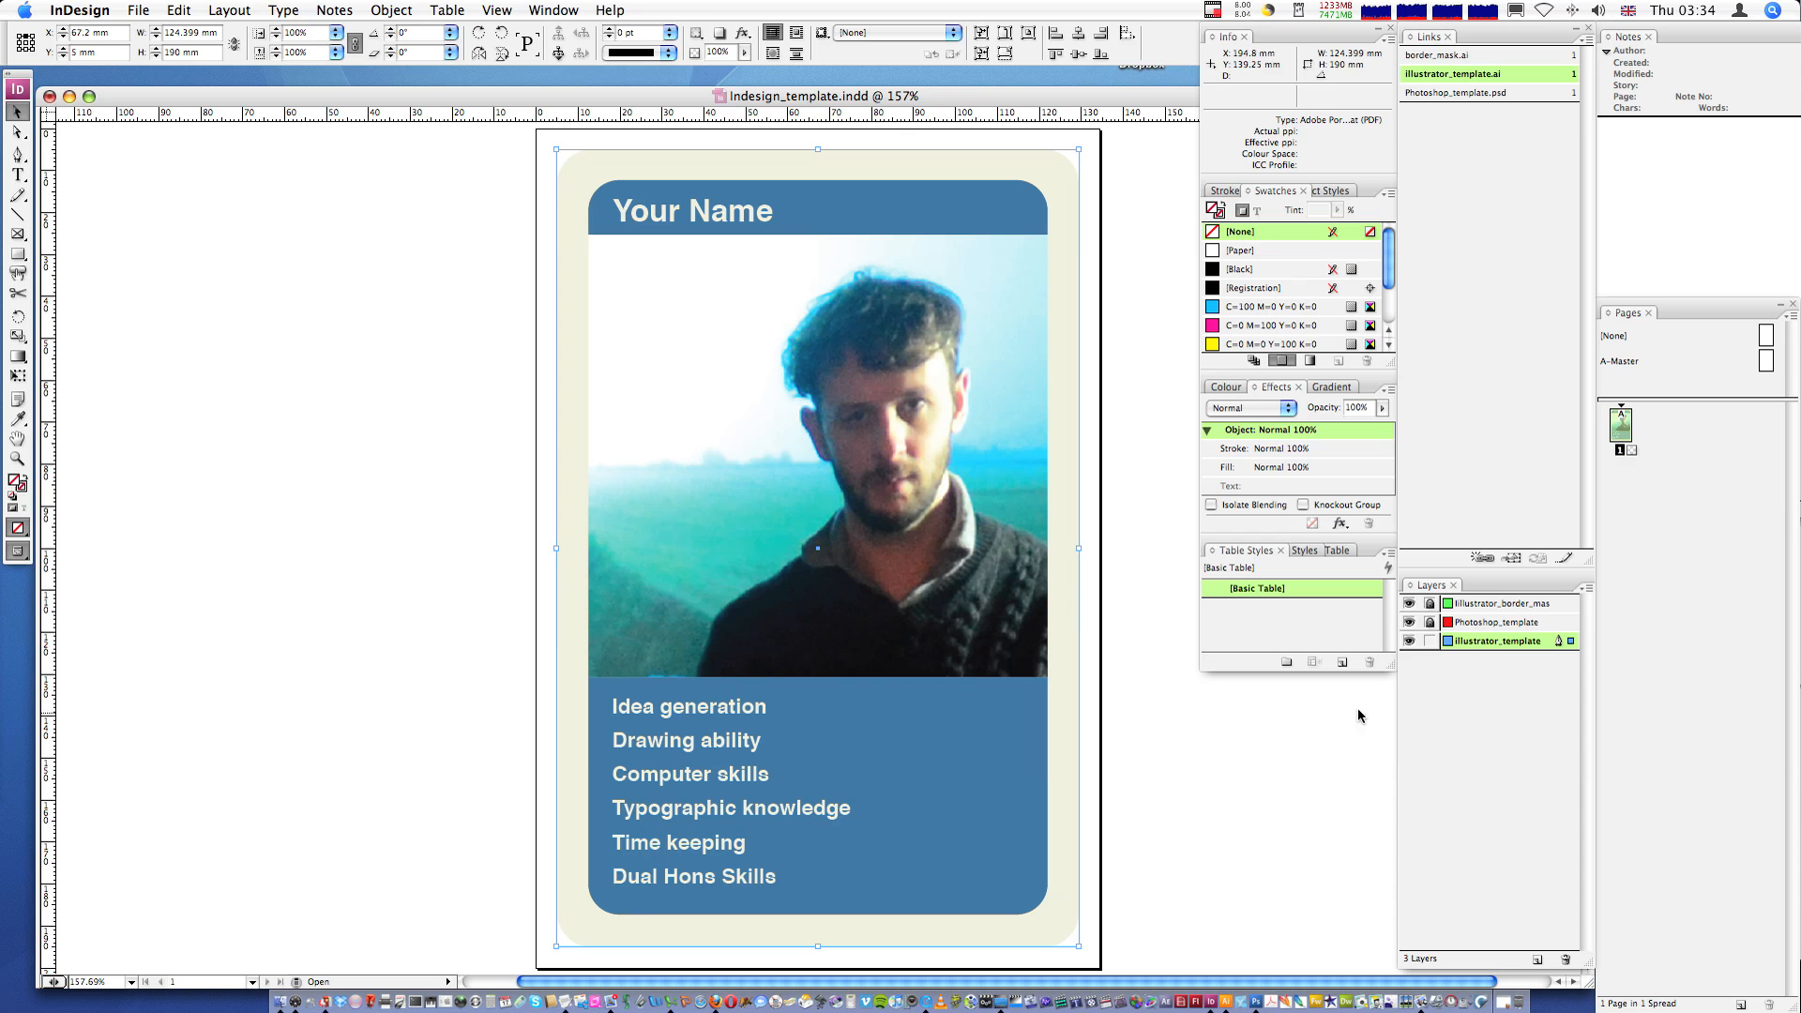
{"action": "left_click", "coordinate": [1430, 623]}
{"action": "left_click", "coordinate": [1060, 391]}
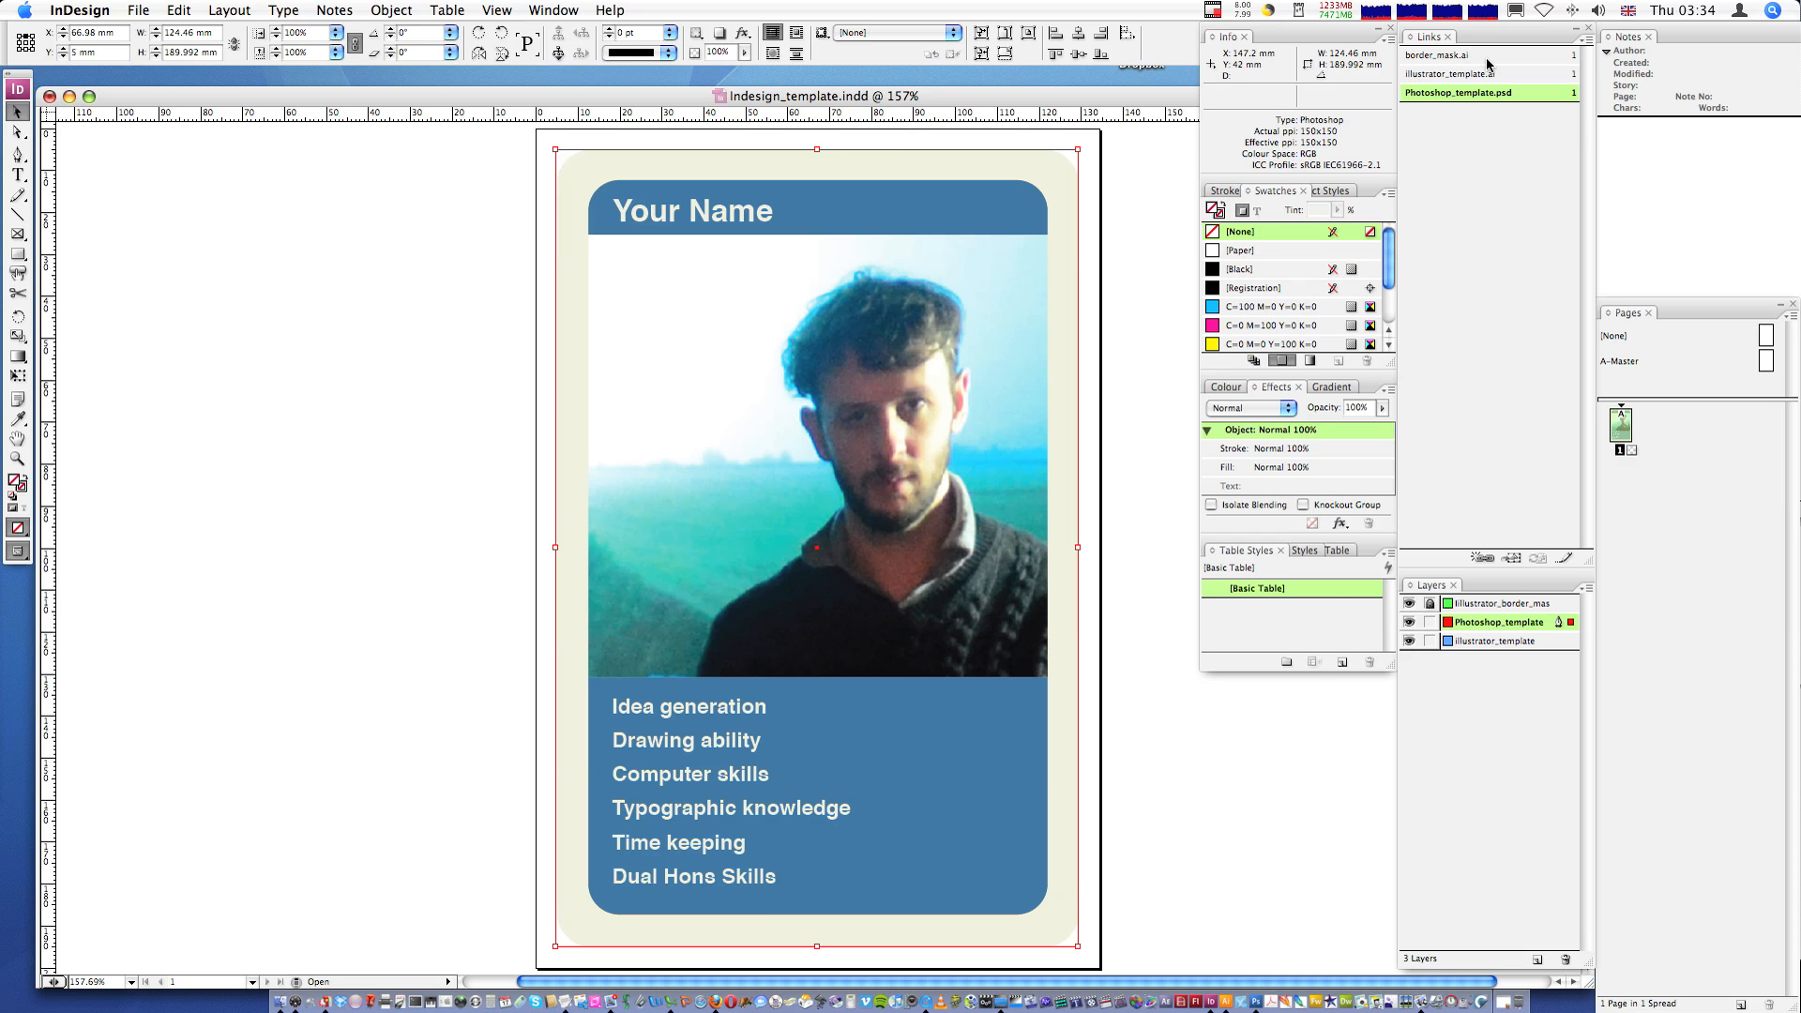
{"action": "left_click", "coordinate": [553, 10]}
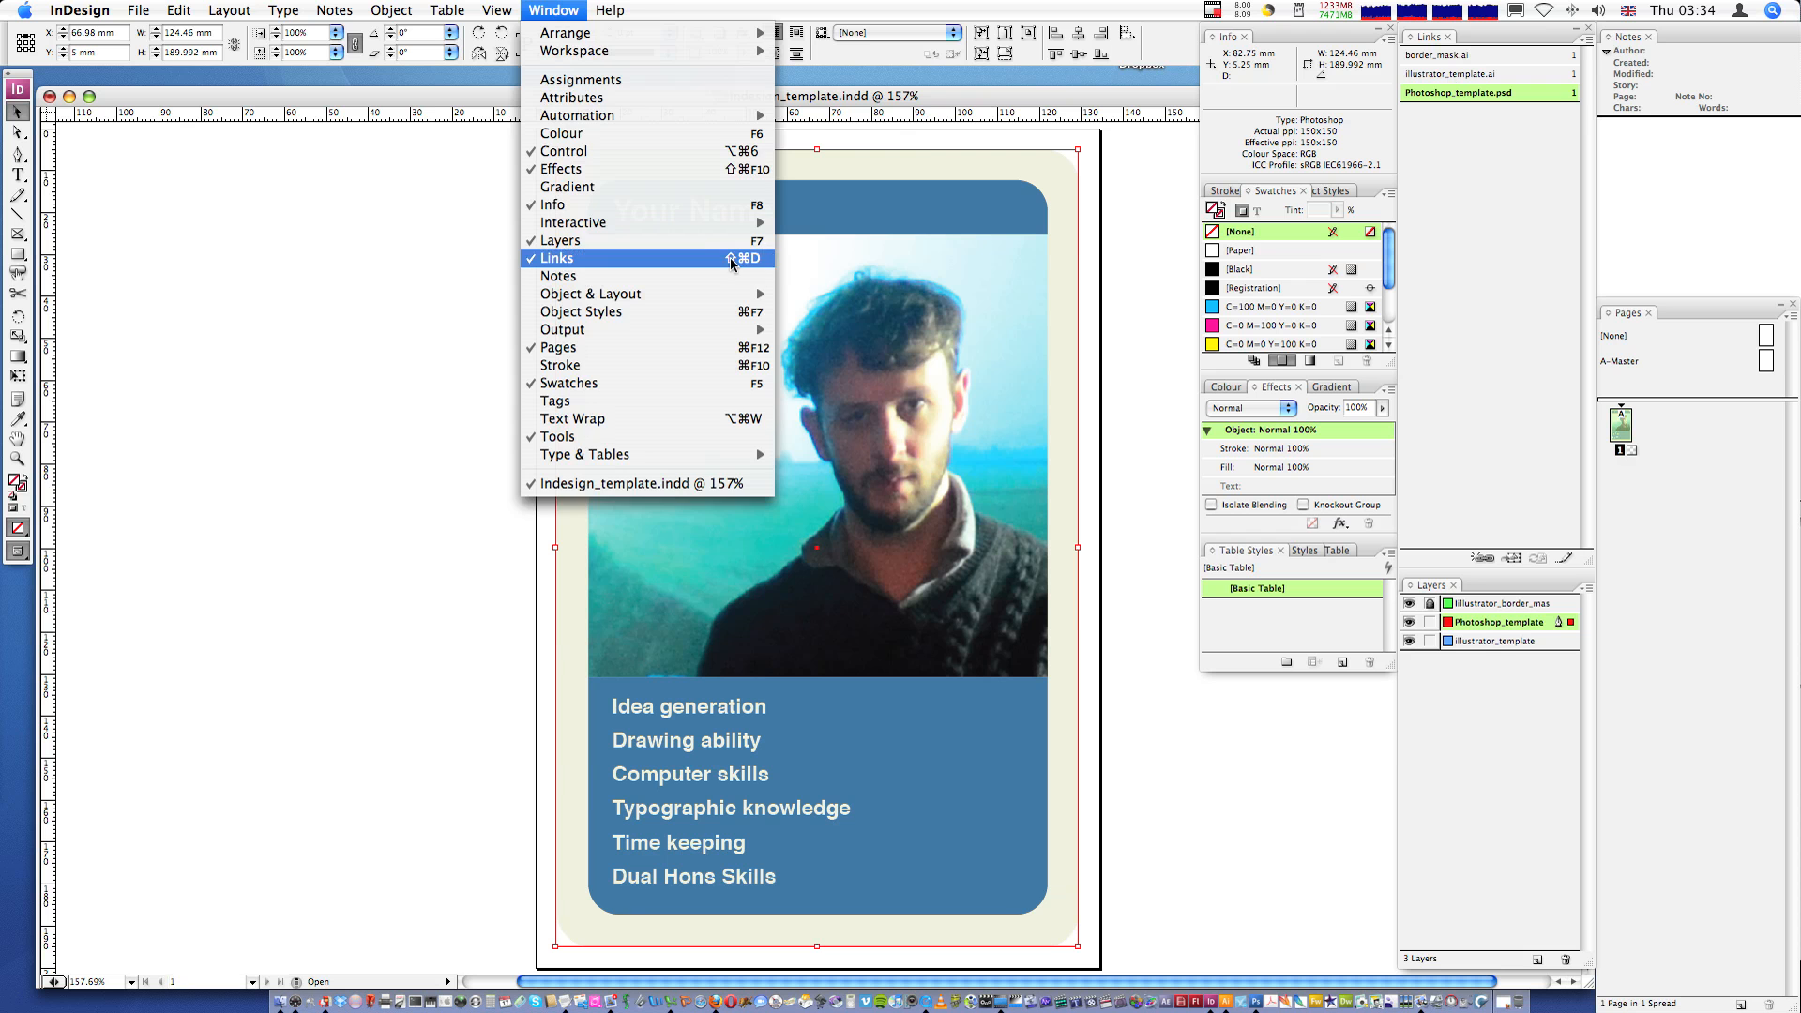
{"action": "left_click", "coordinate": [1486, 110]}
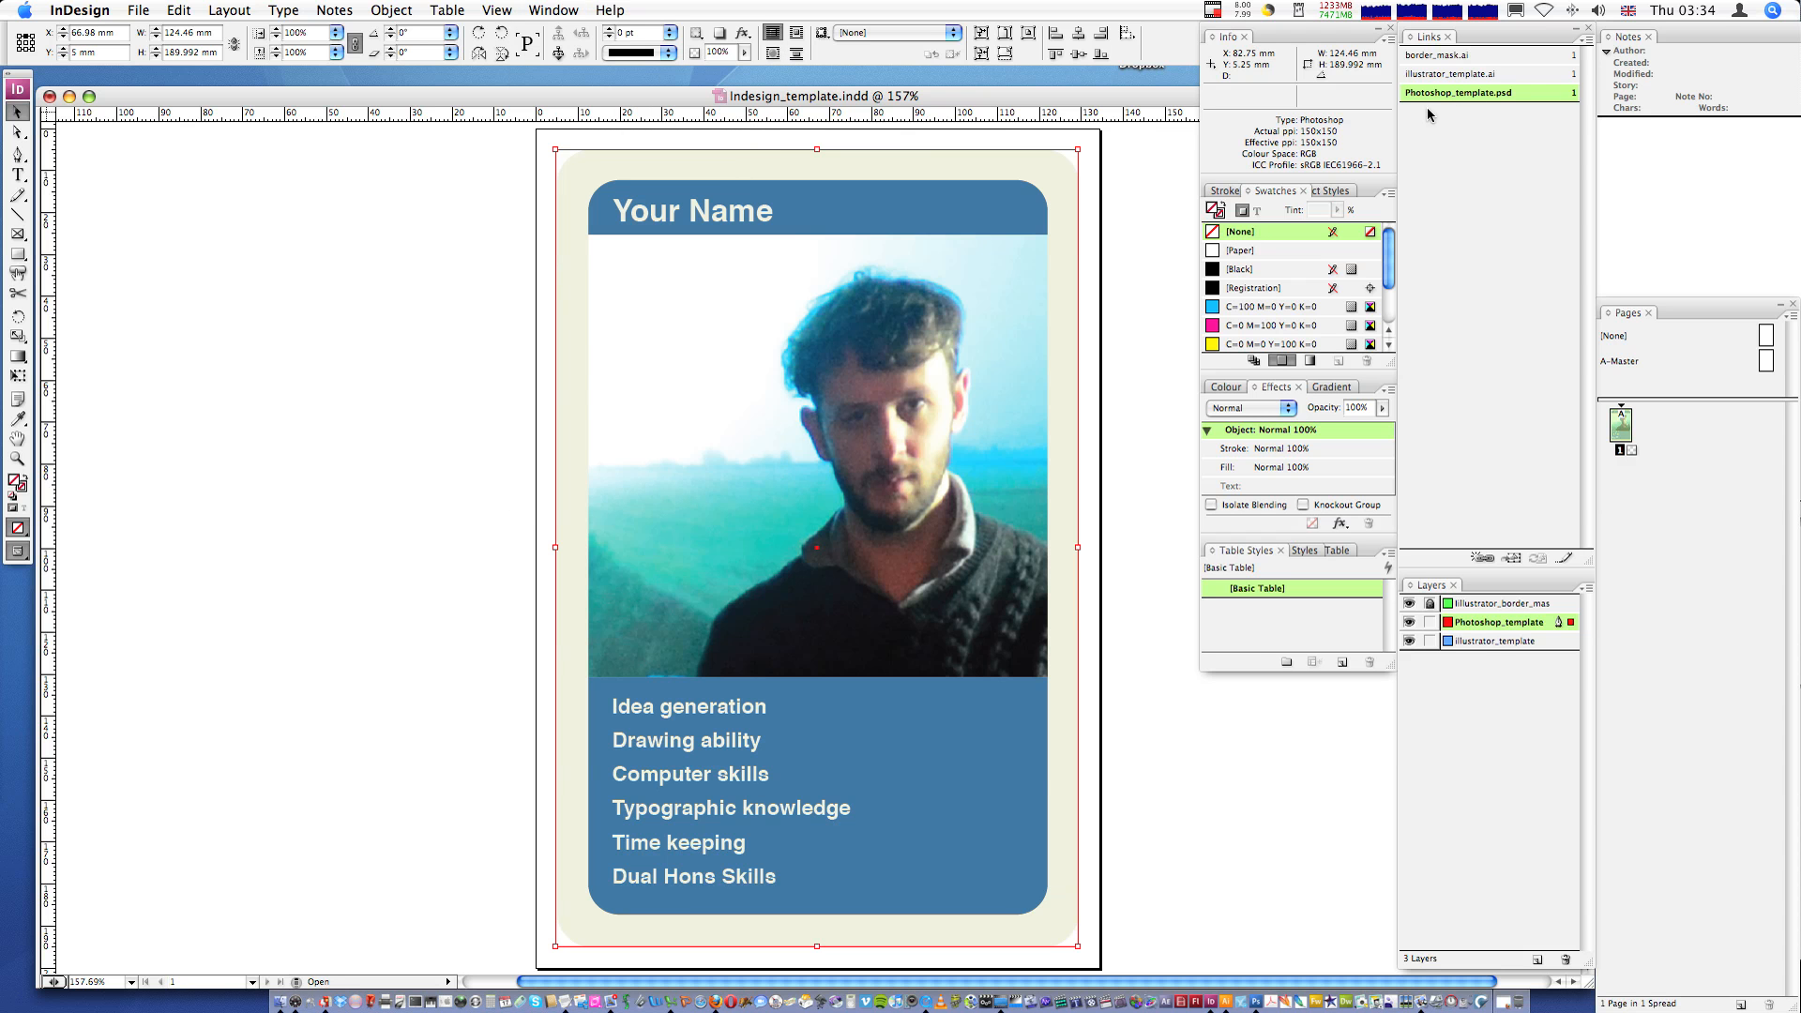
{"action": "left_click", "coordinate": [1093, 226]}
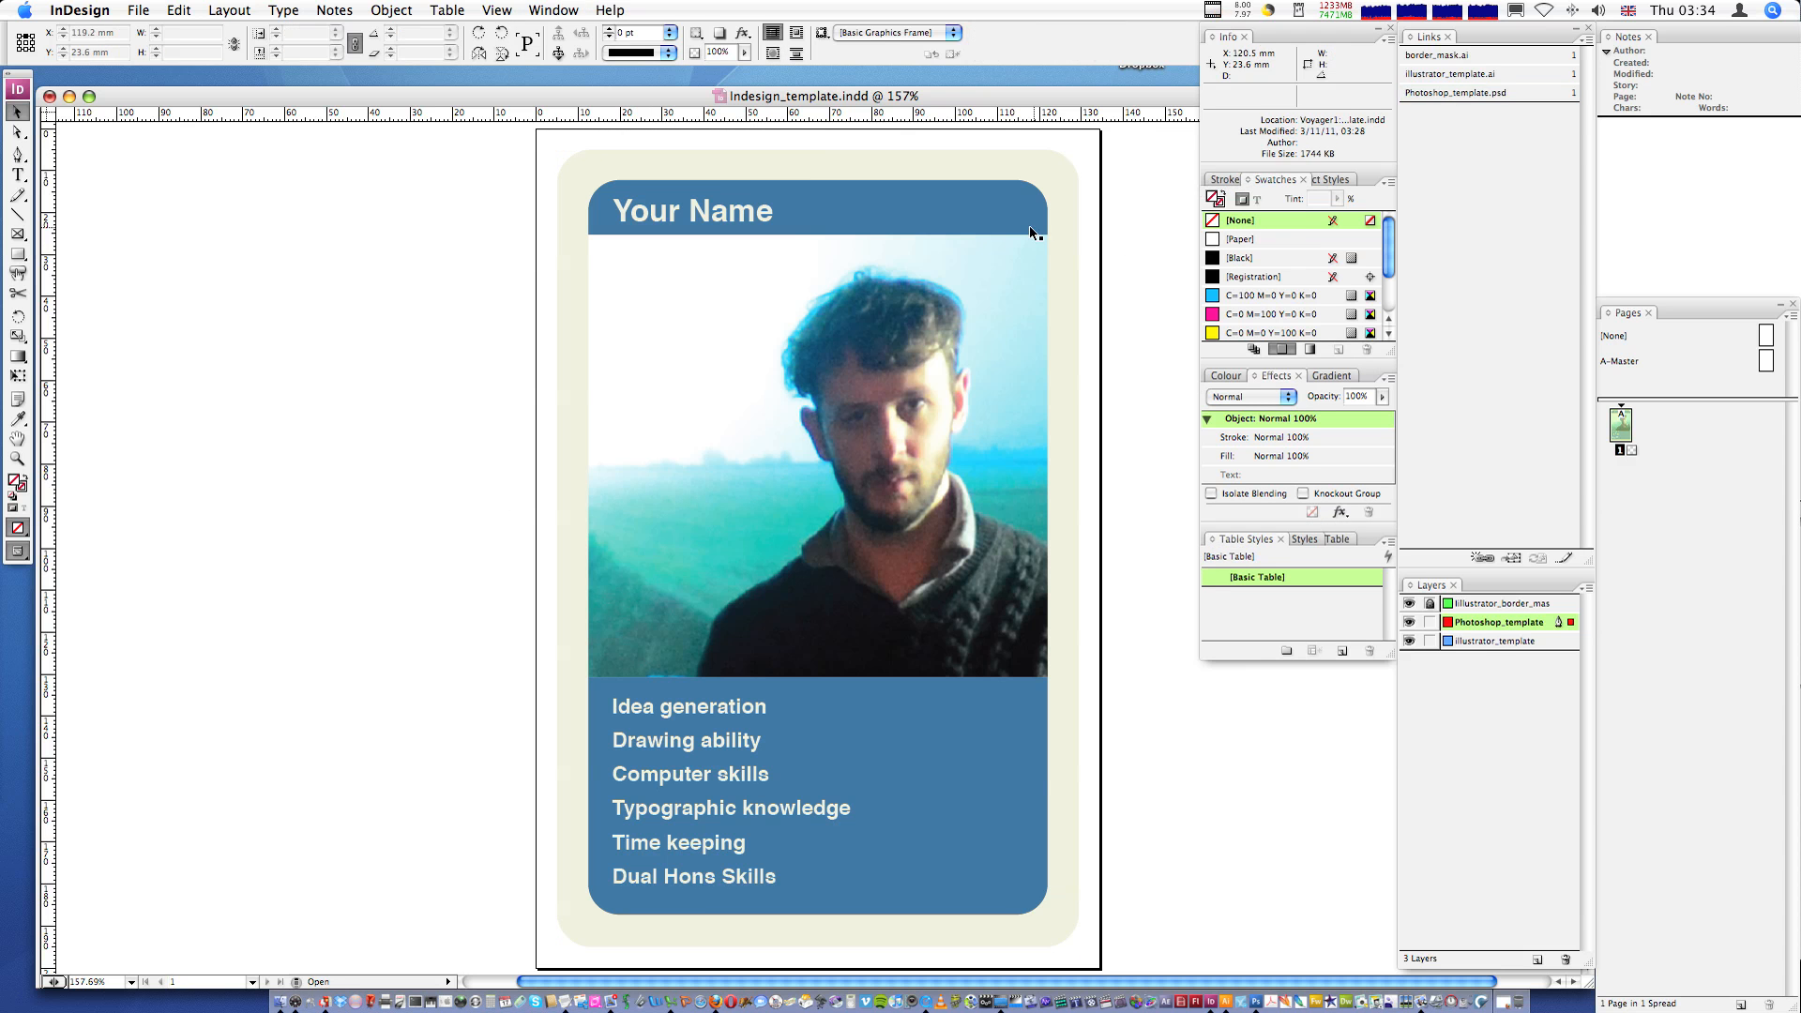
- Relink the photo frame's Photoshop_template.psd to Photoshop_wiley_dog.psd in the Zip_file folder
{"action": "left_click", "coordinate": [980, 229]}
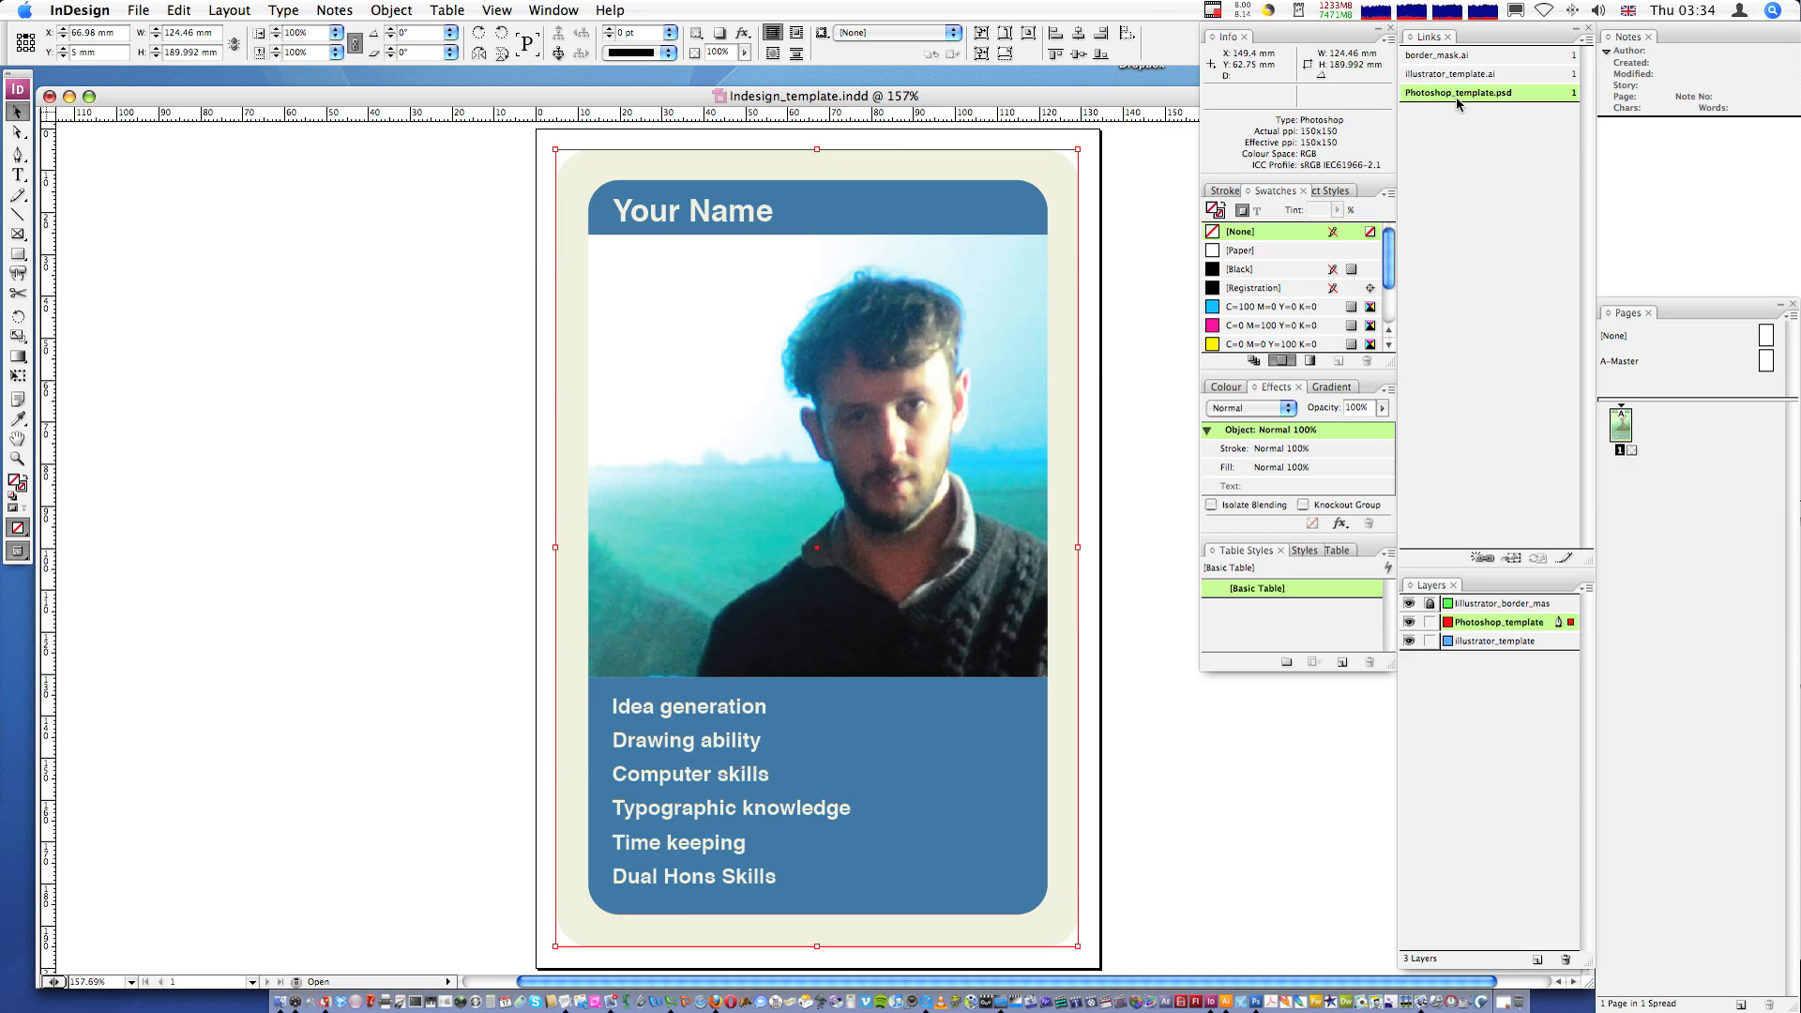
{"action": "mouse_move", "coordinate": [1453, 100]}
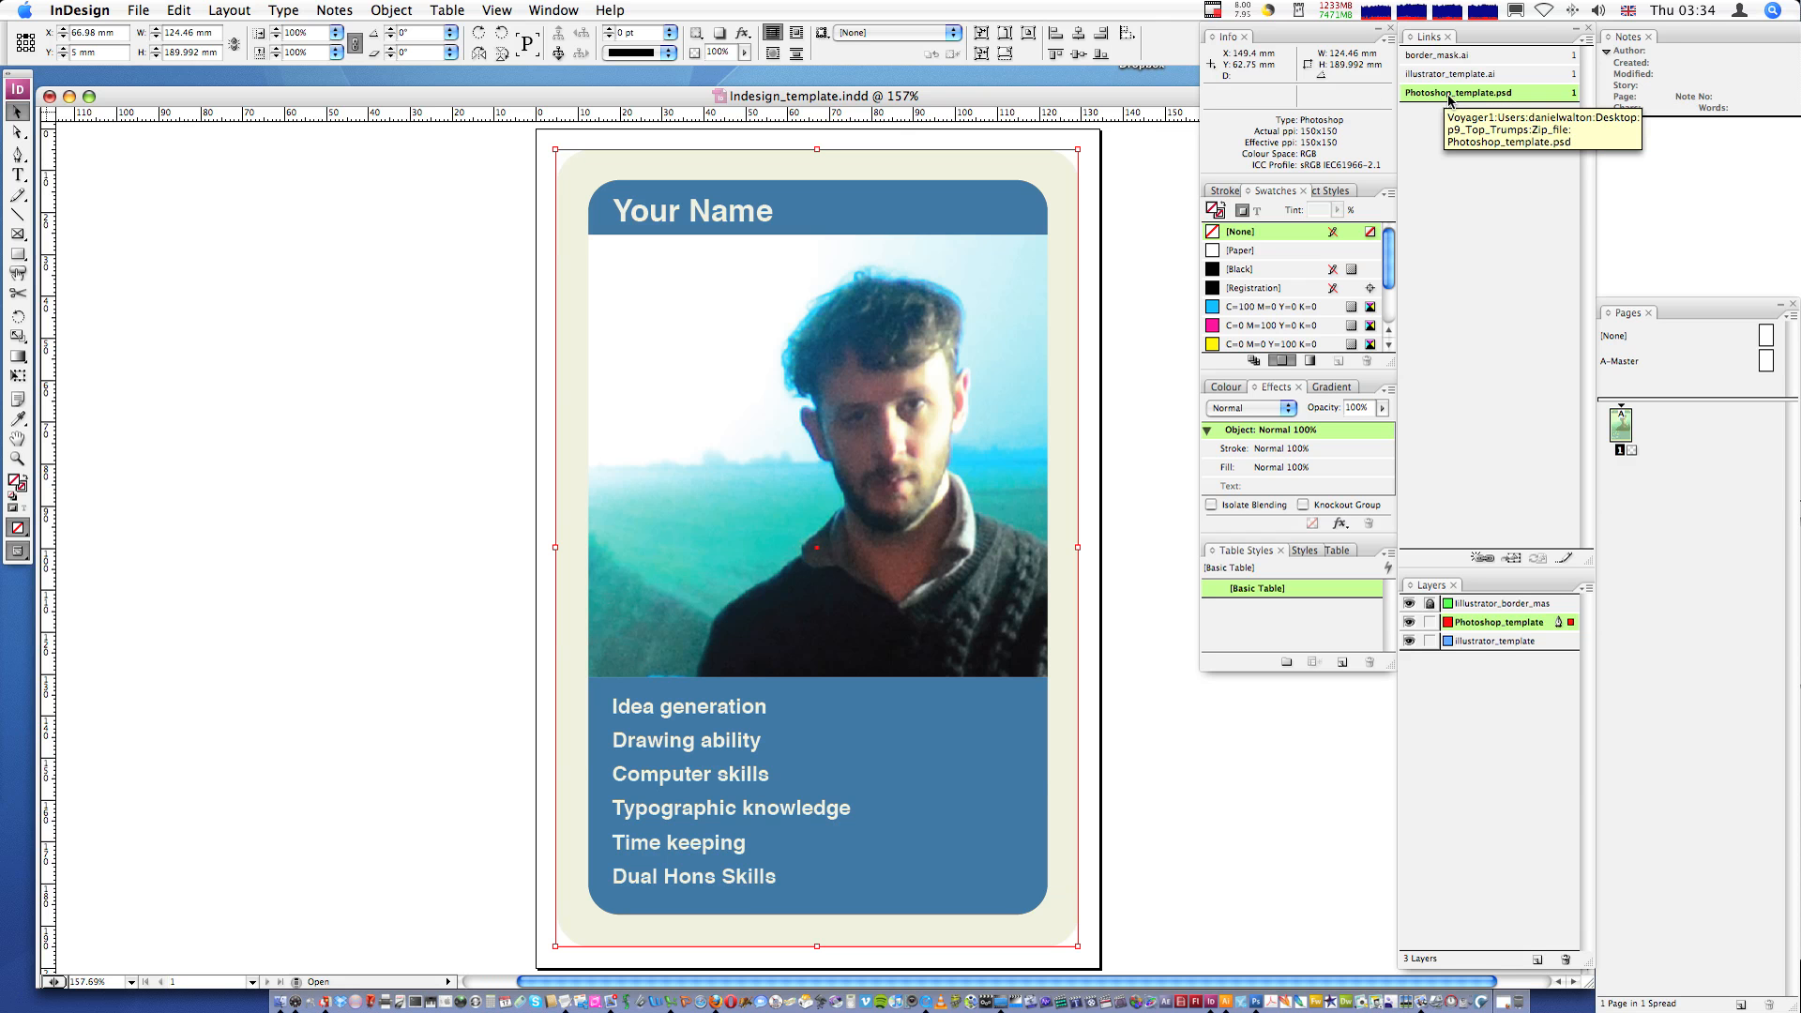
{"action": "left_click", "coordinate": [1587, 40]}
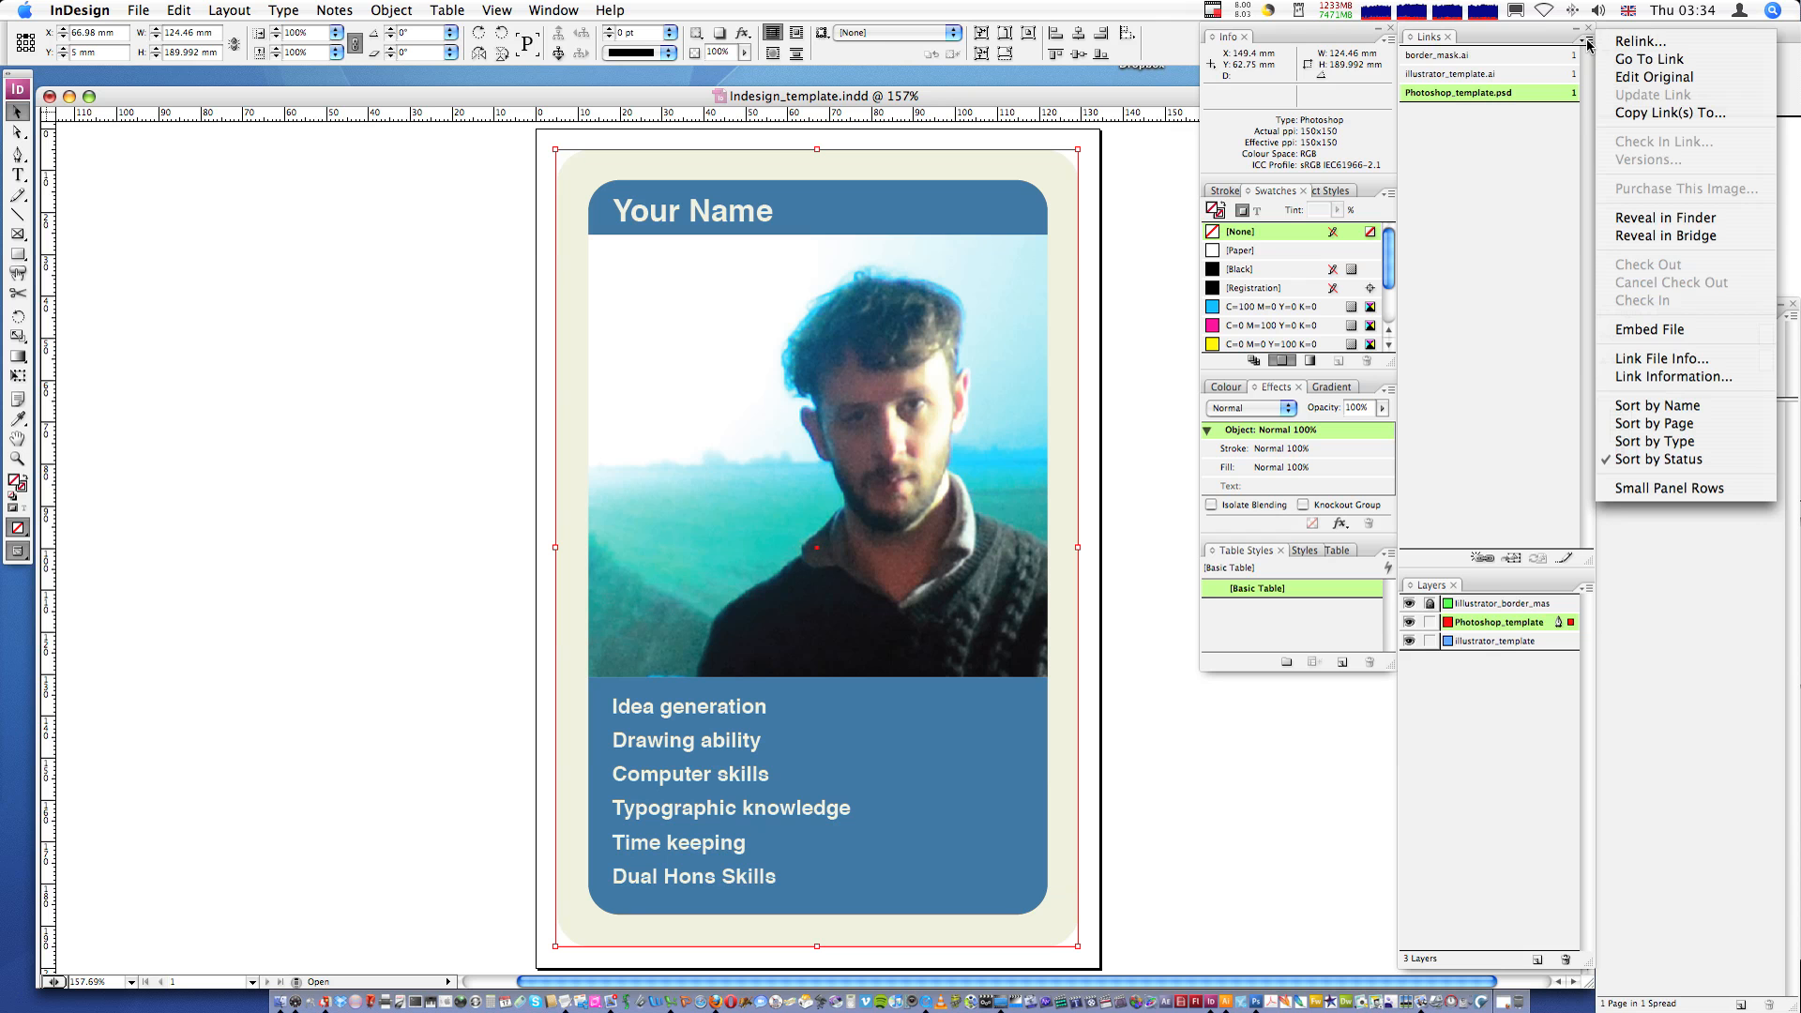
{"action": "left_click", "coordinate": [1650, 44]}
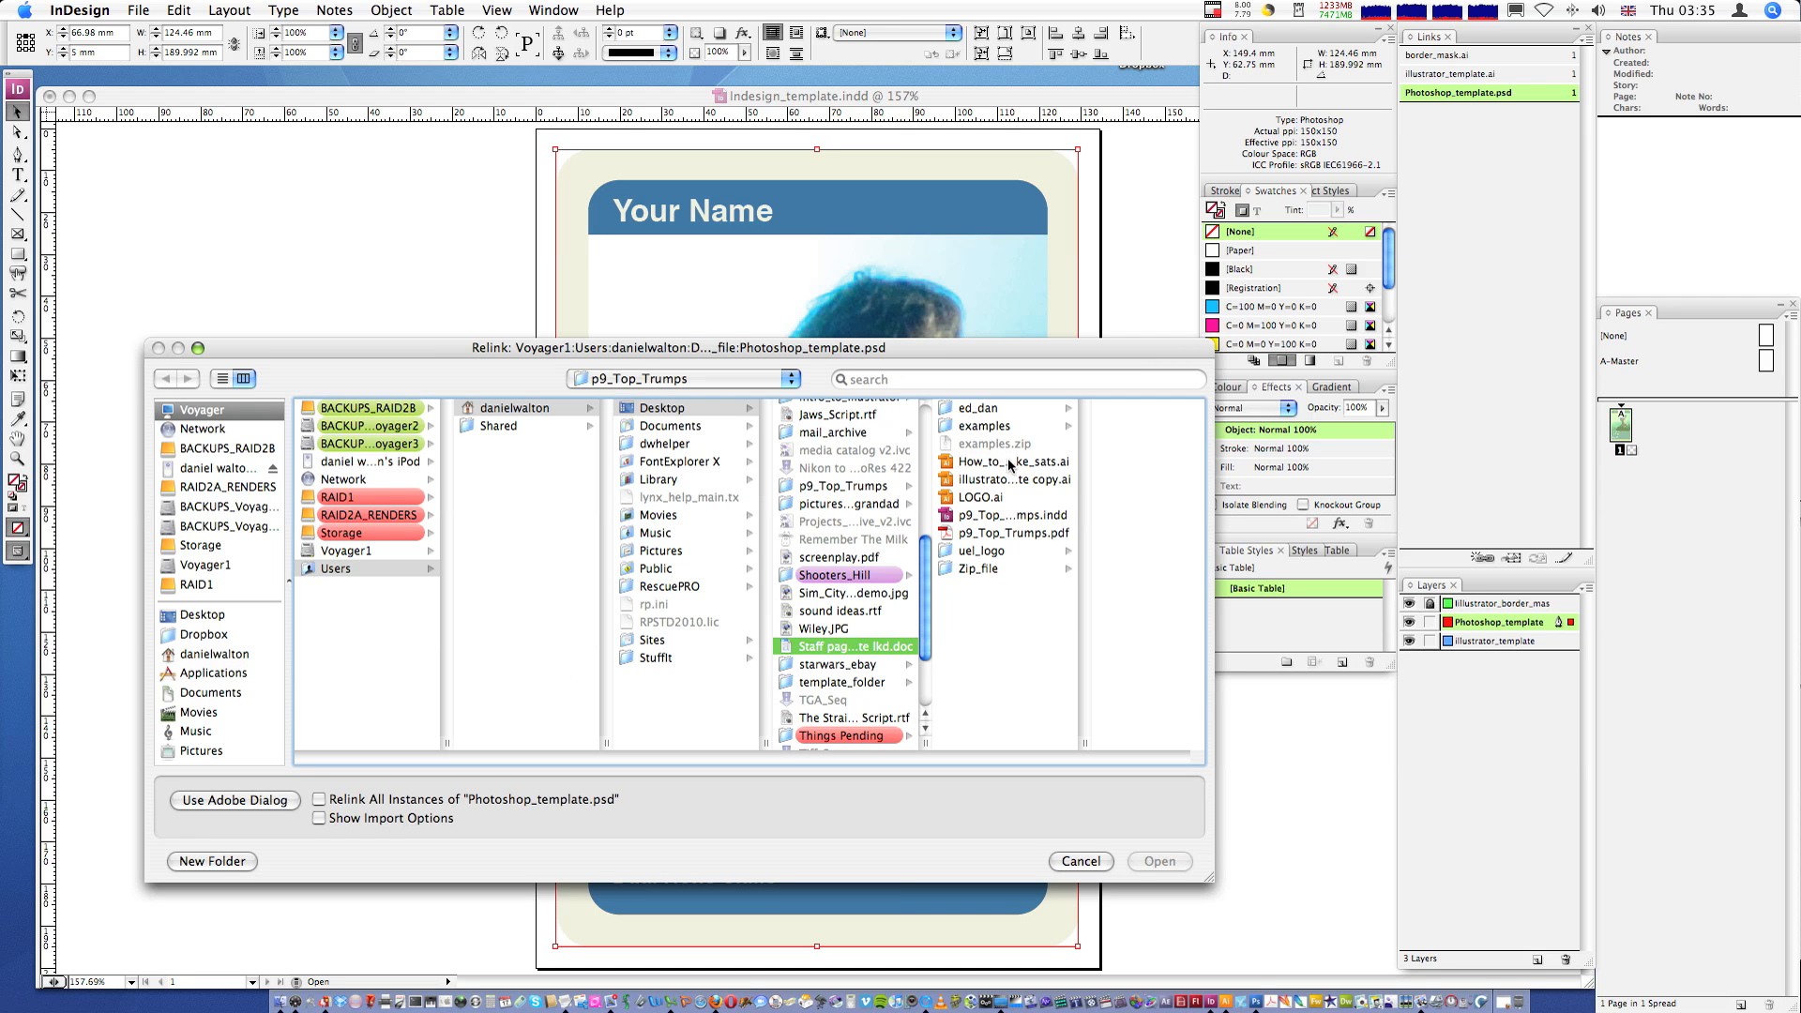
{"action": "left_click", "coordinate": [978, 570]}
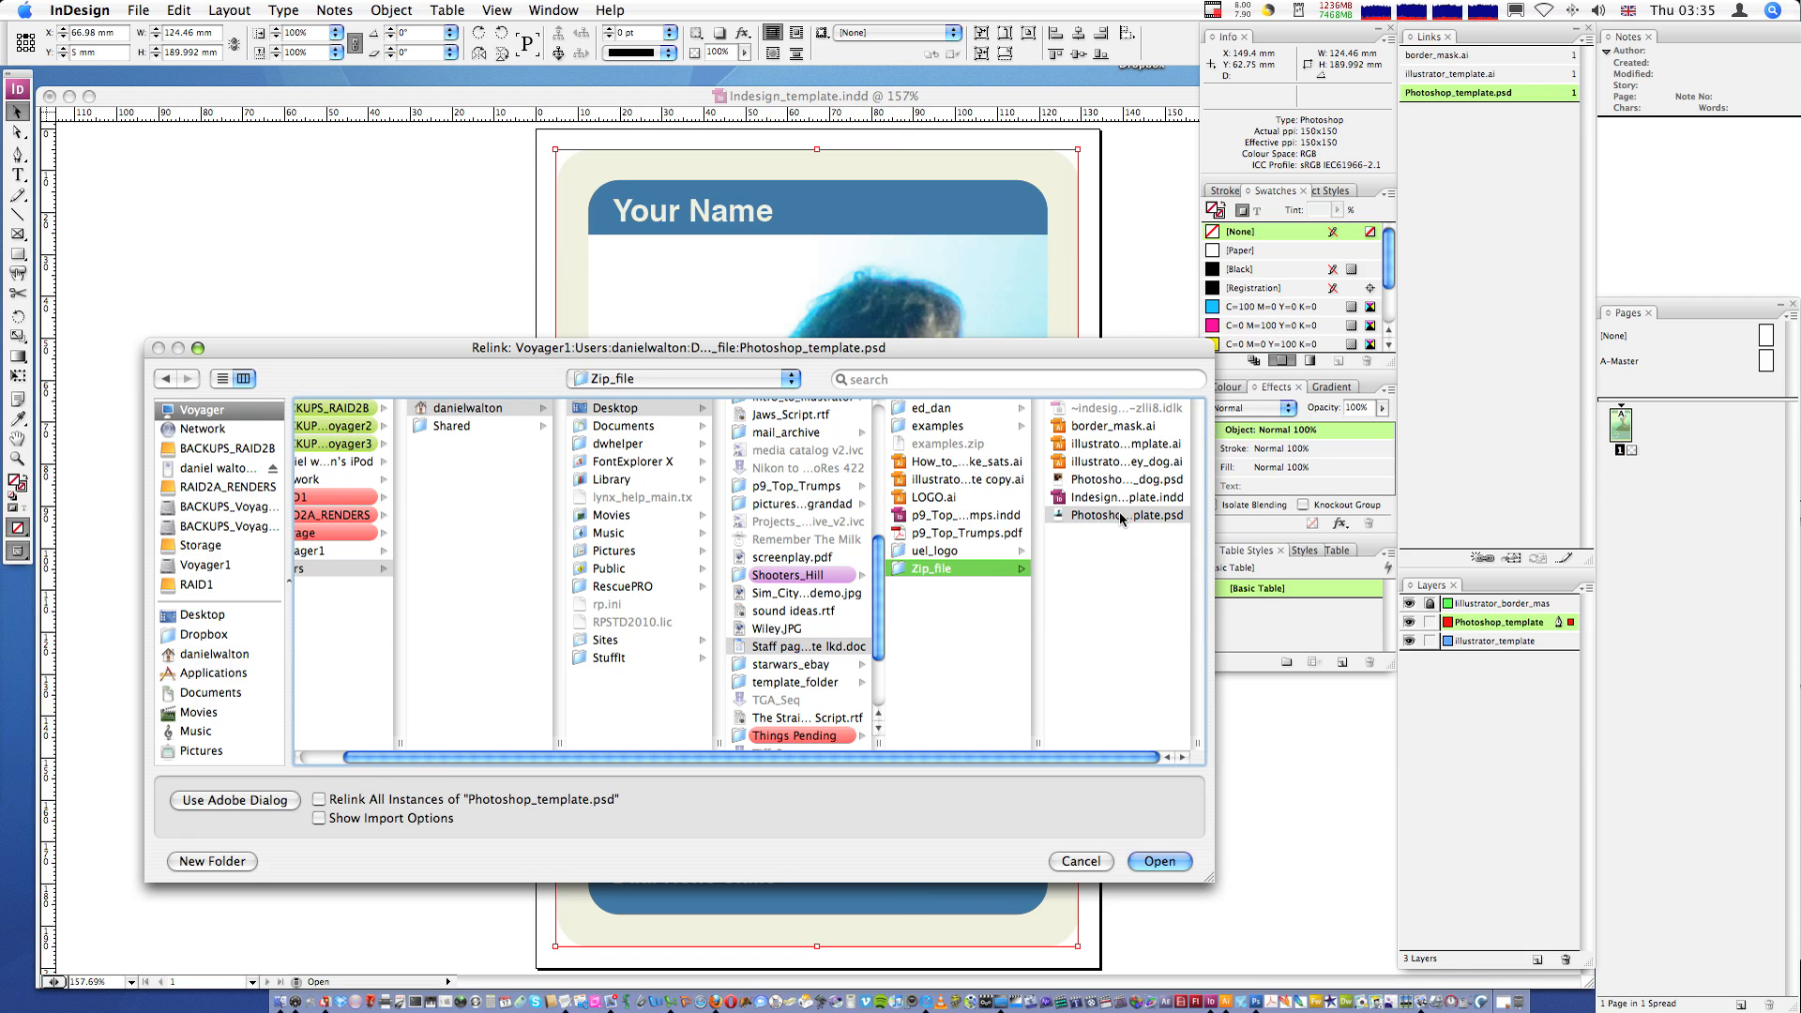
{"action": "left_click", "coordinate": [1100, 481]}
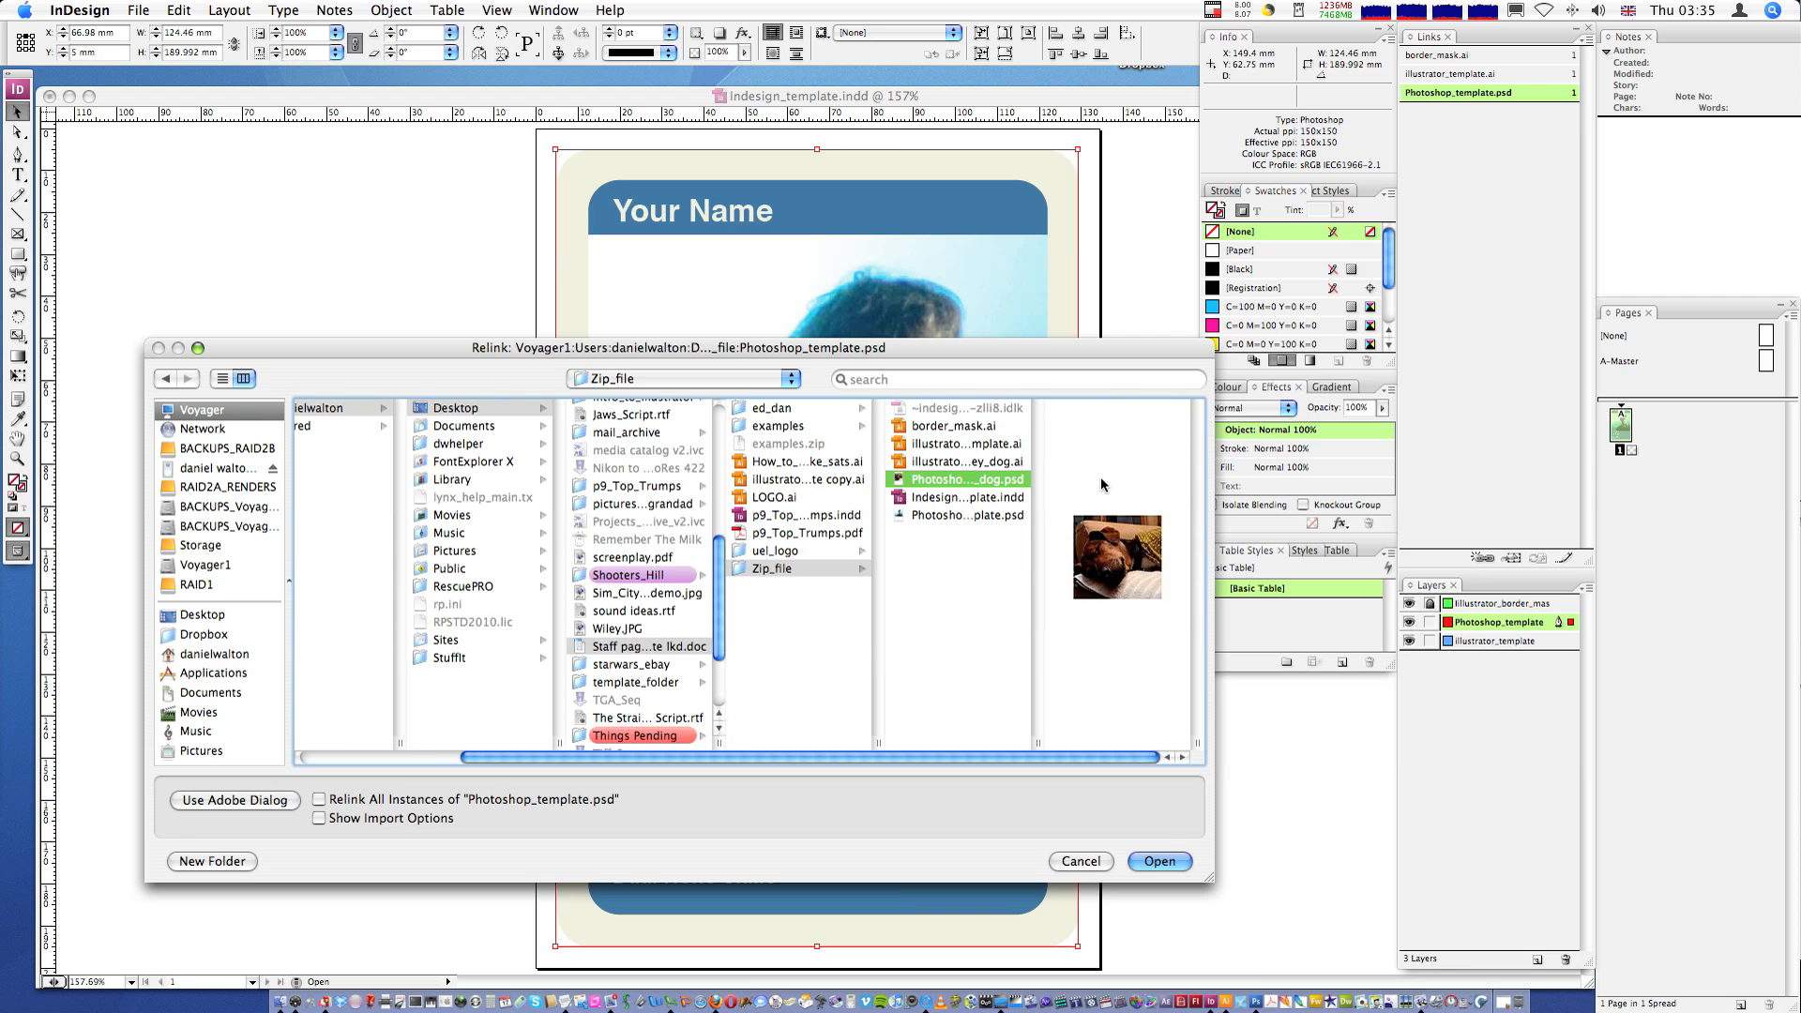
{"action": "left_click_drag", "start_coordinate": [1040, 743], "coordinate": [1130, 743]}
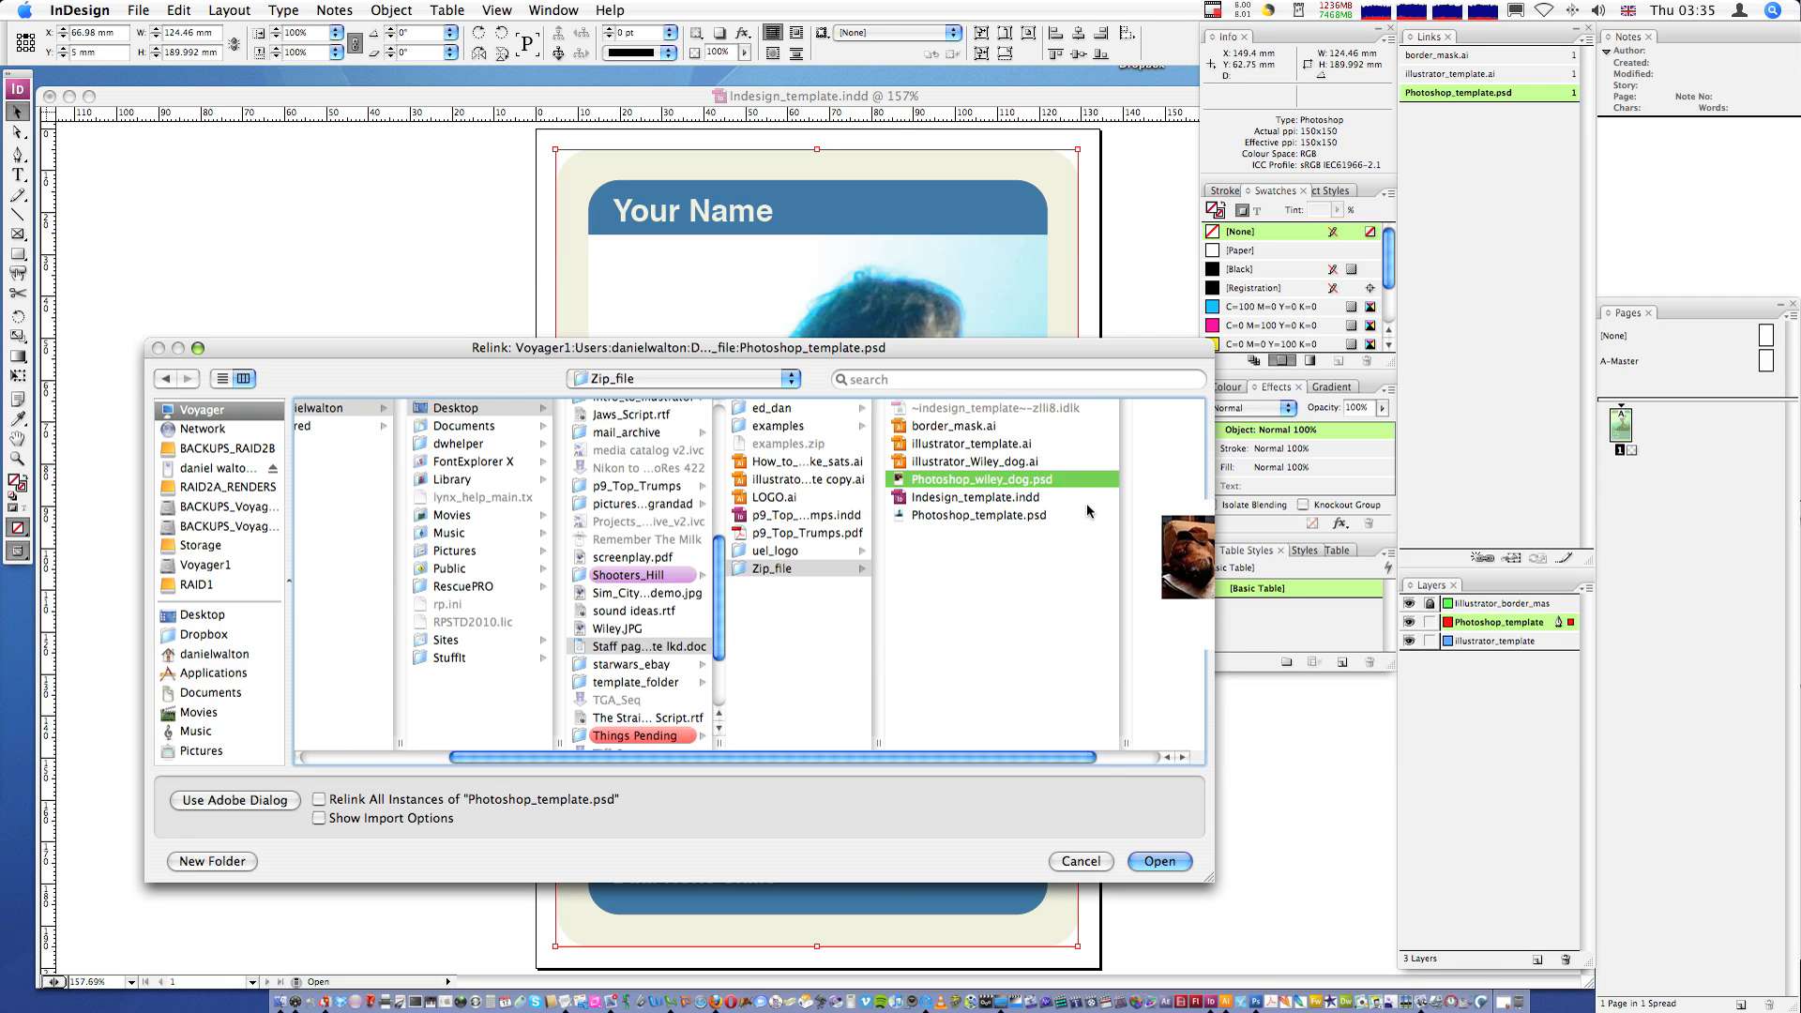
{"action": "left_click", "coordinate": [1158, 861]}
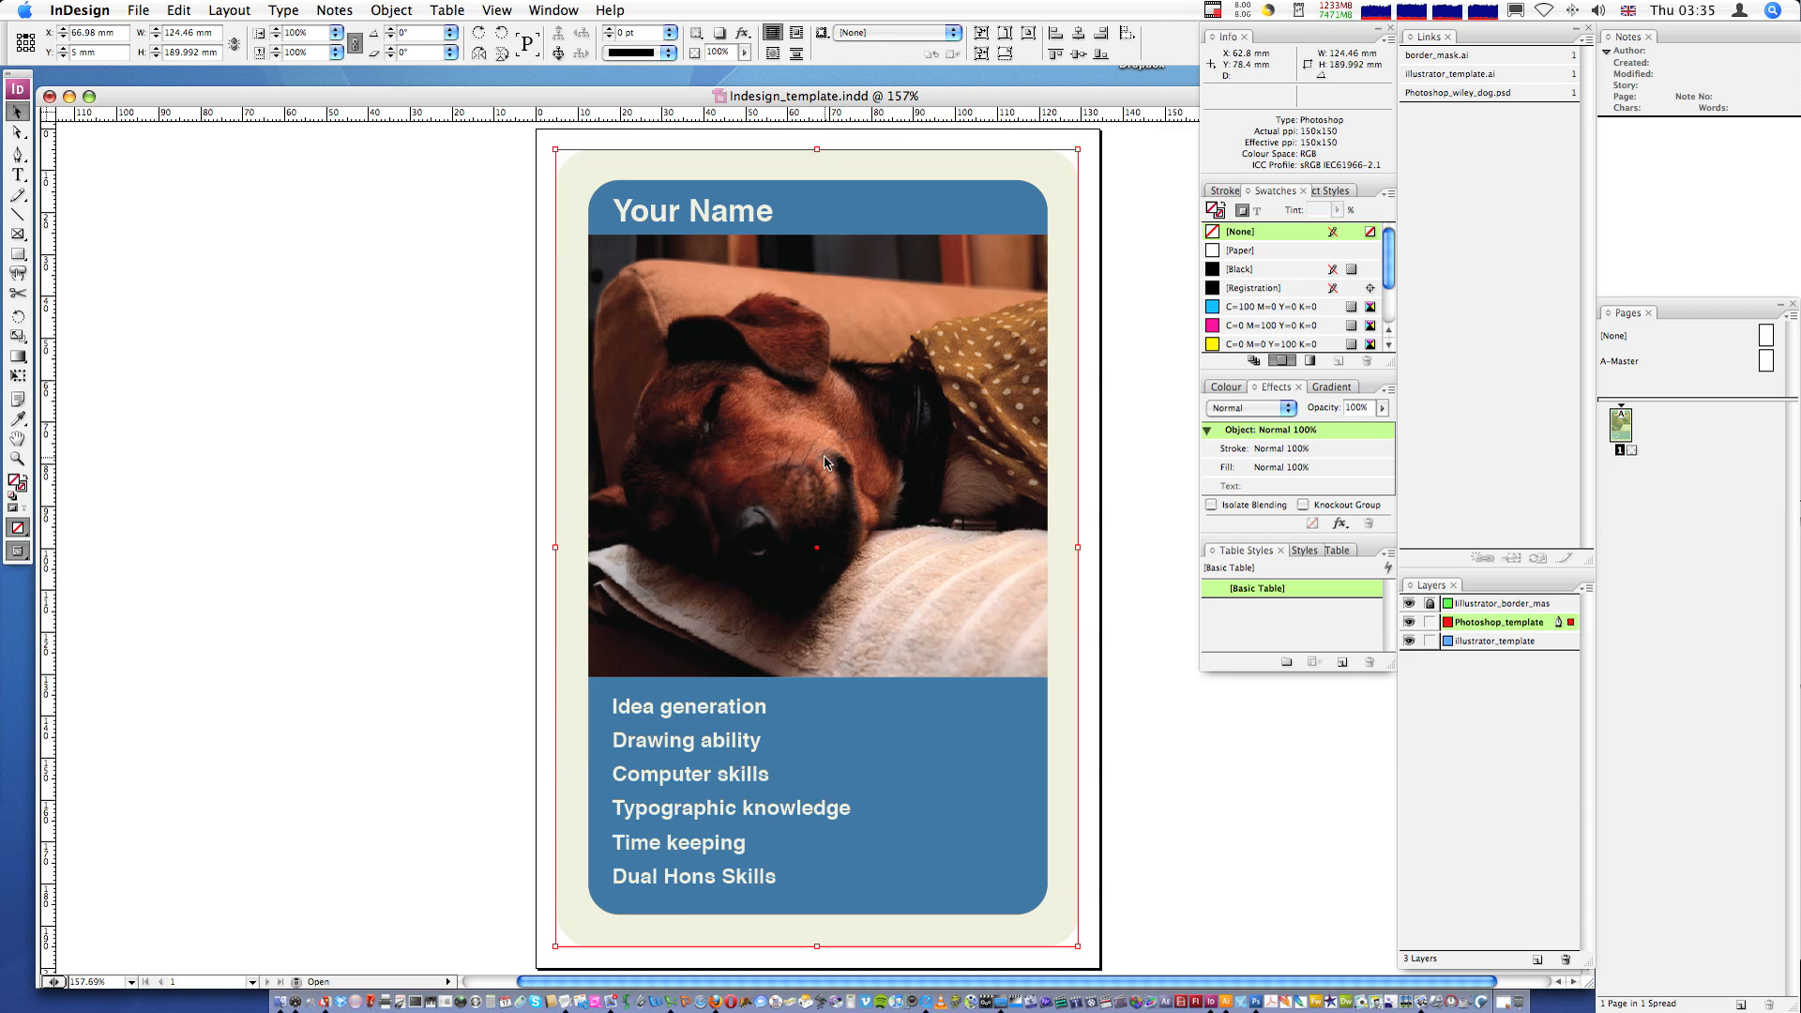
- Select the Illustrator template graphic on the card's illustrator_template layer
{"action": "left_click", "coordinate": [1430, 623]}
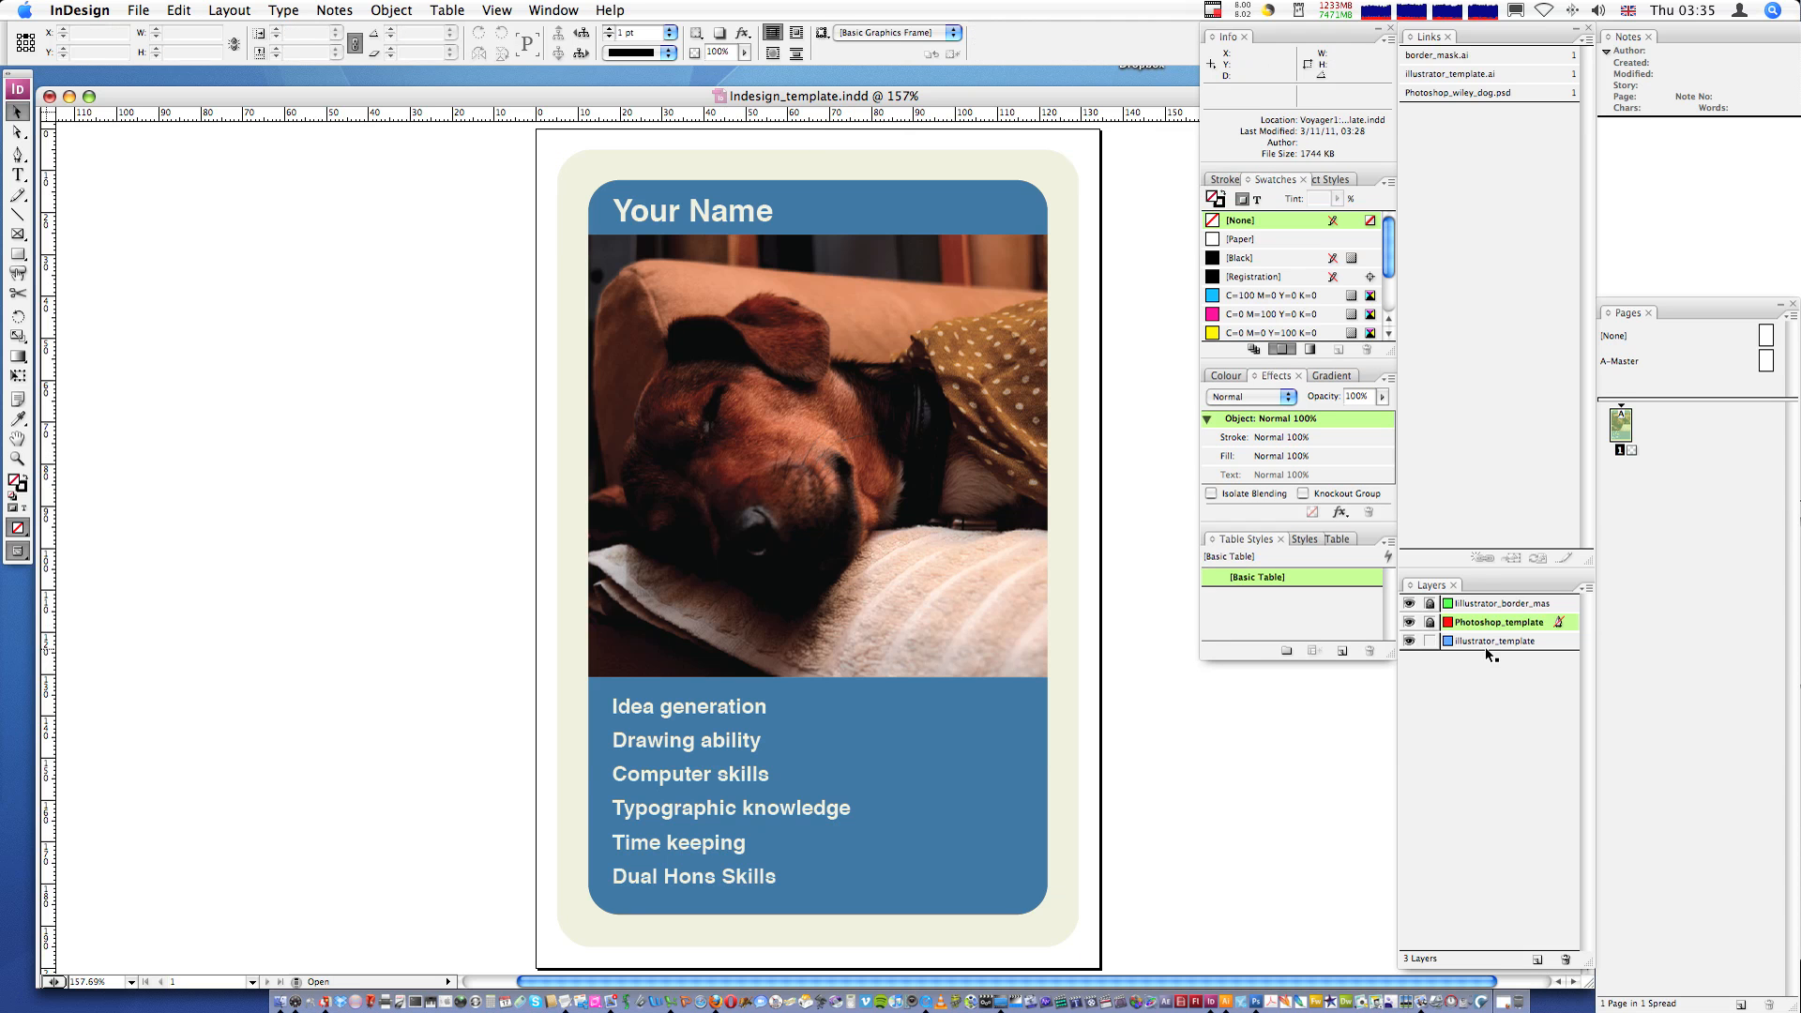
{"action": "left_click", "coordinate": [1015, 596]}
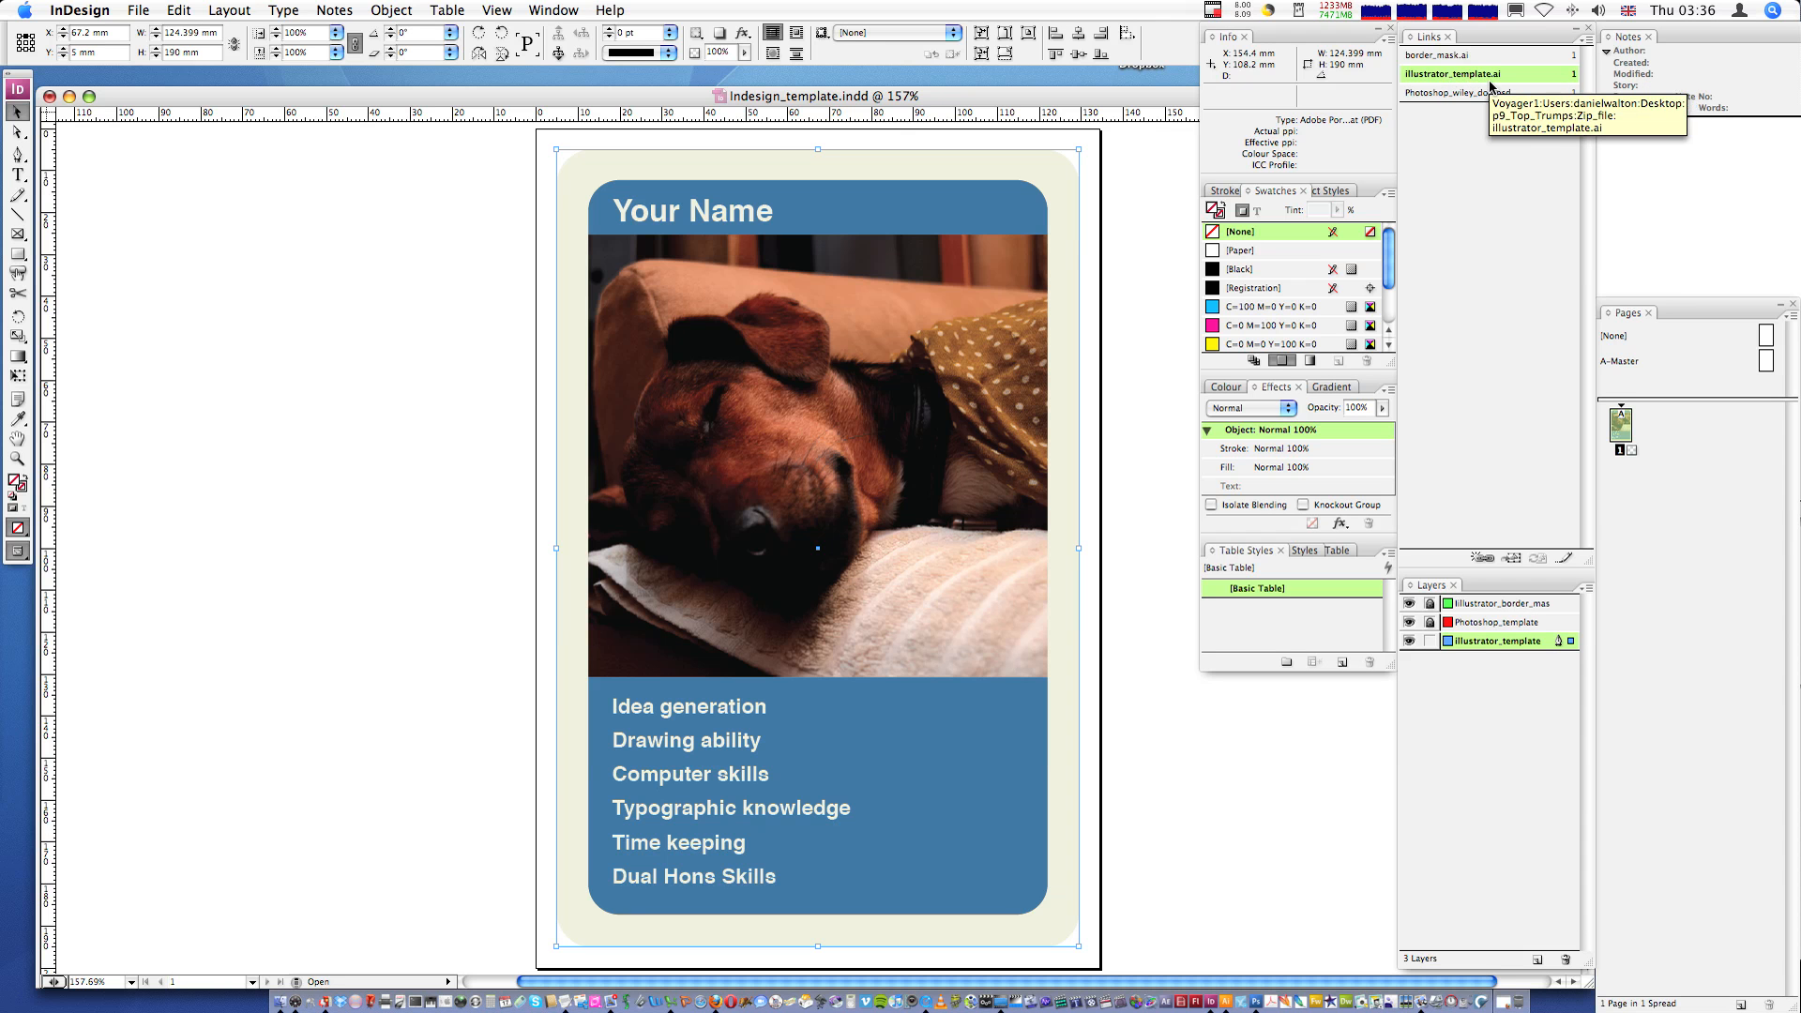
{"action": "left_click", "coordinate": [1585, 41]}
{"action": "left_click", "coordinate": [1507, 153]}
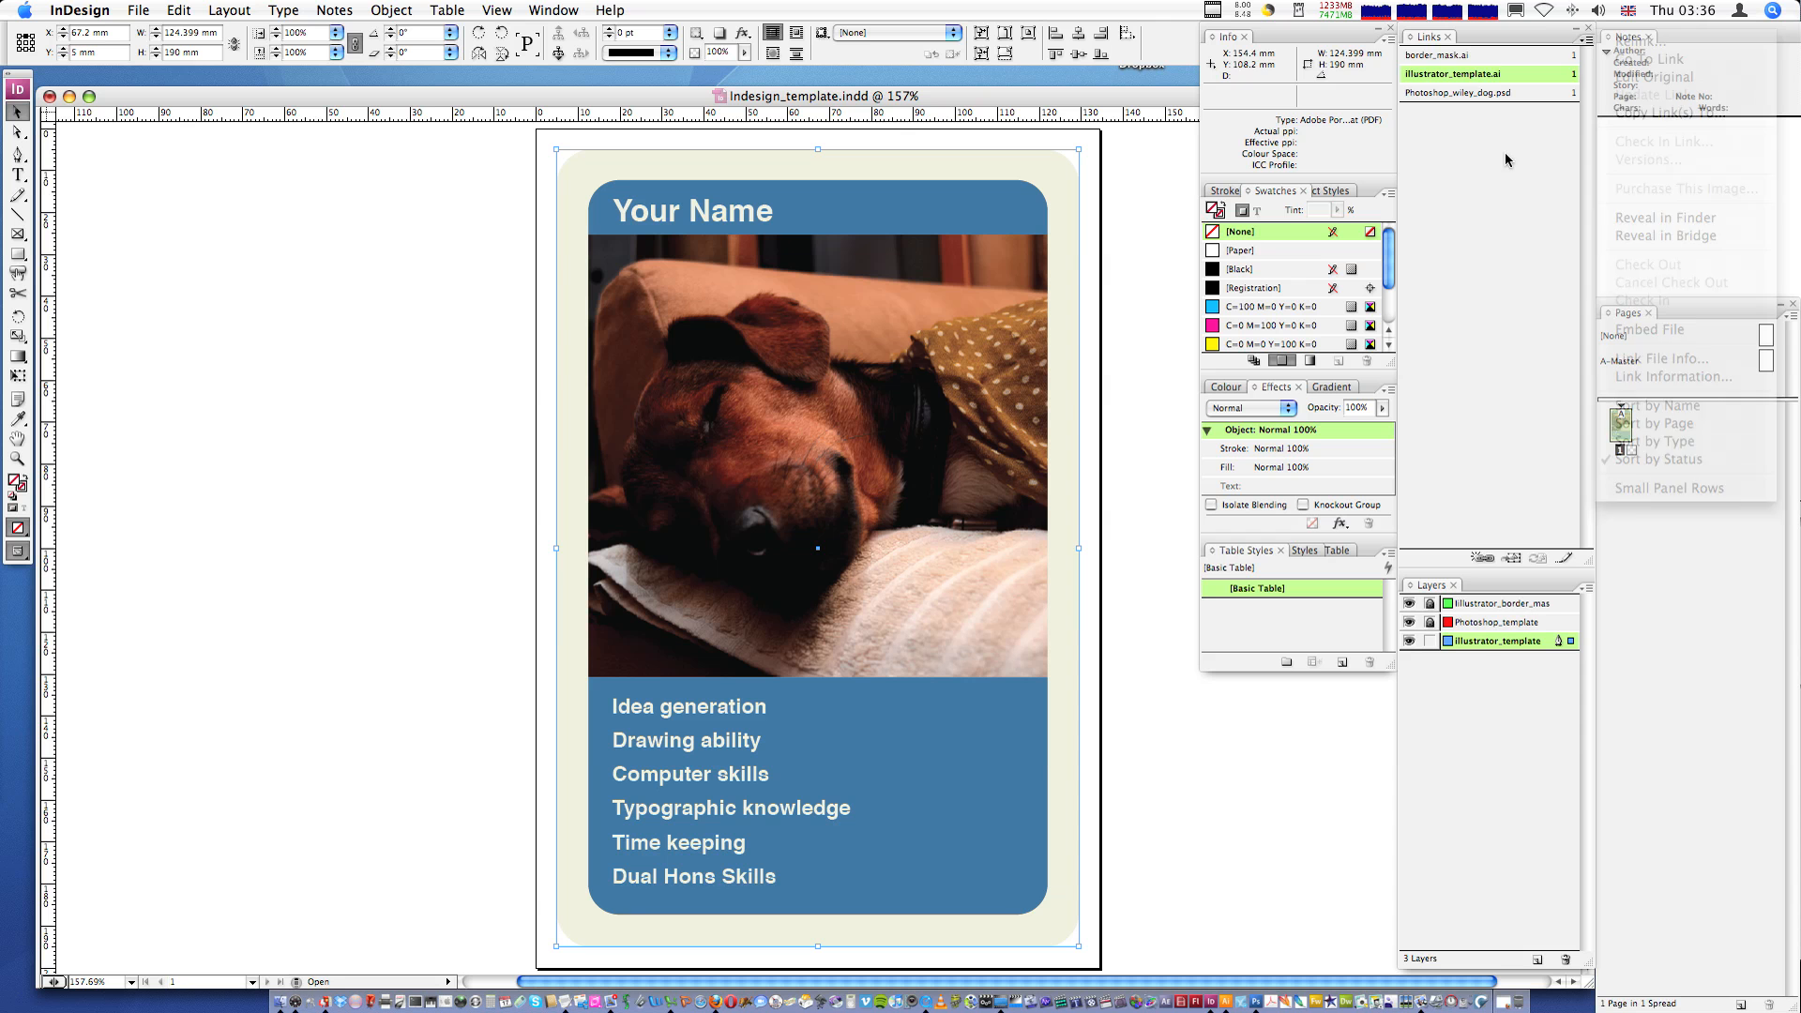
{"action": "left_click", "coordinate": [1476, 74]}
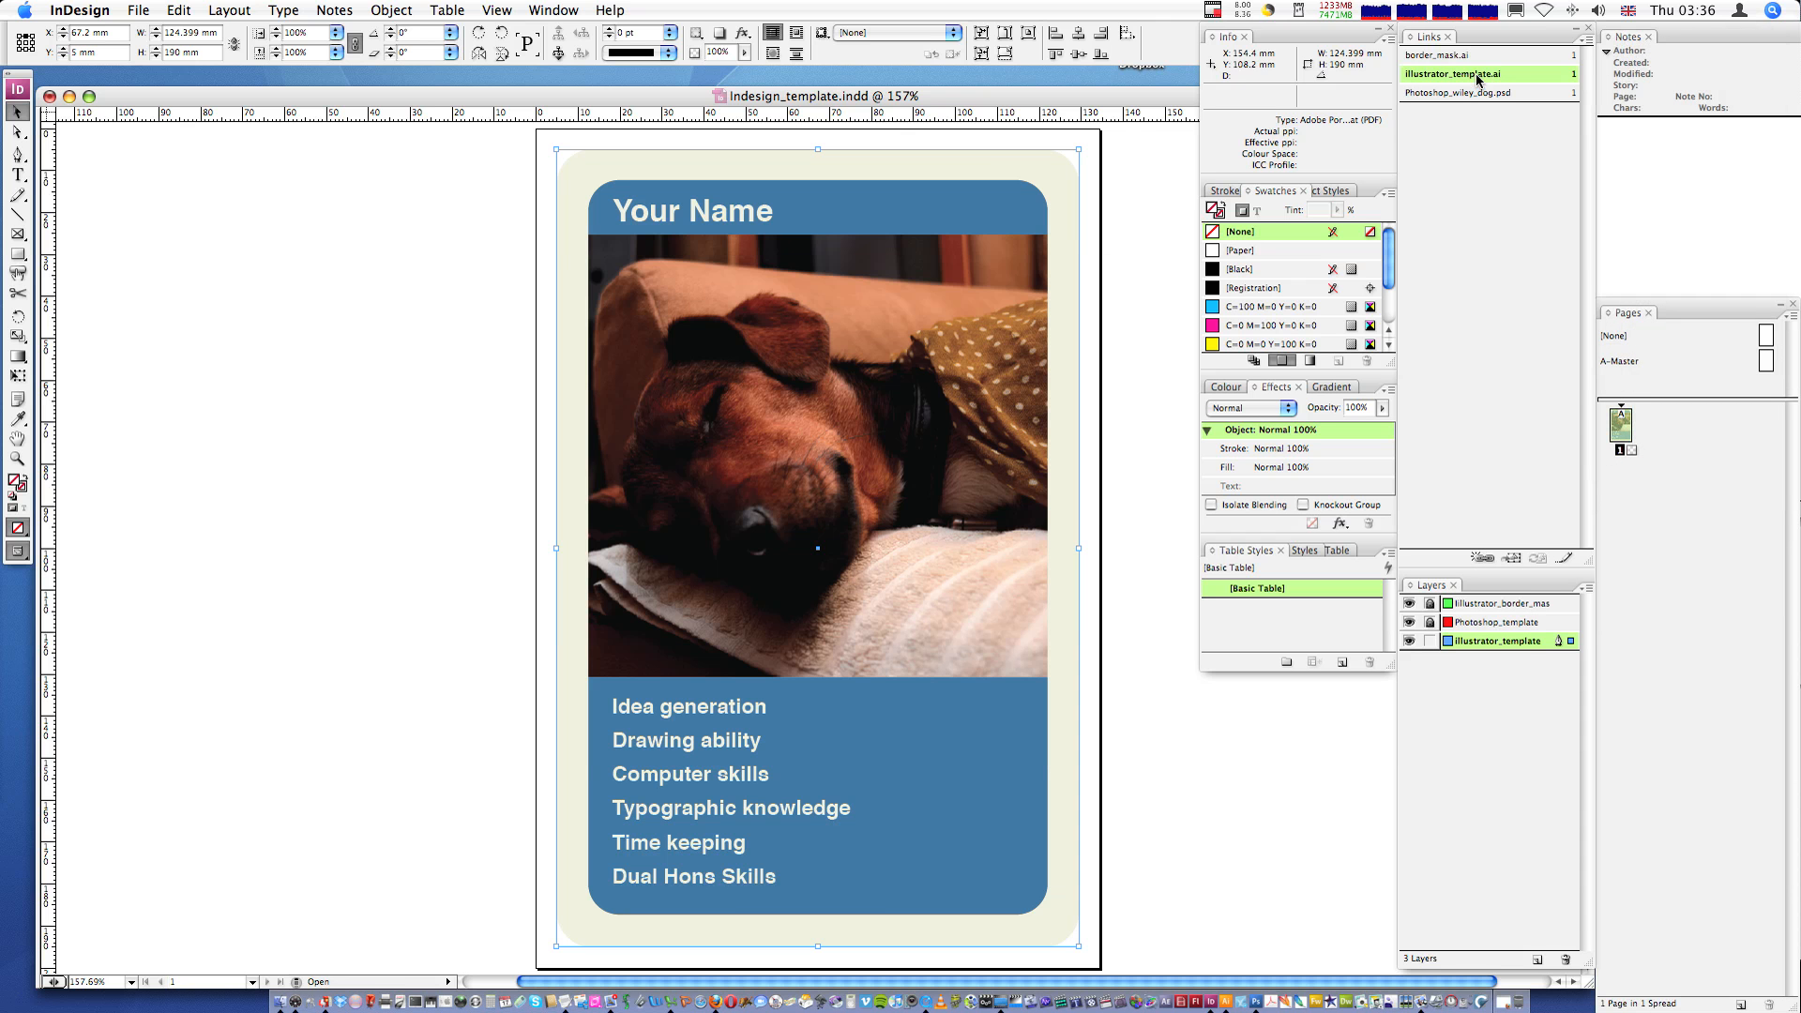
{"action": "right_click", "coordinate": [1478, 78]}
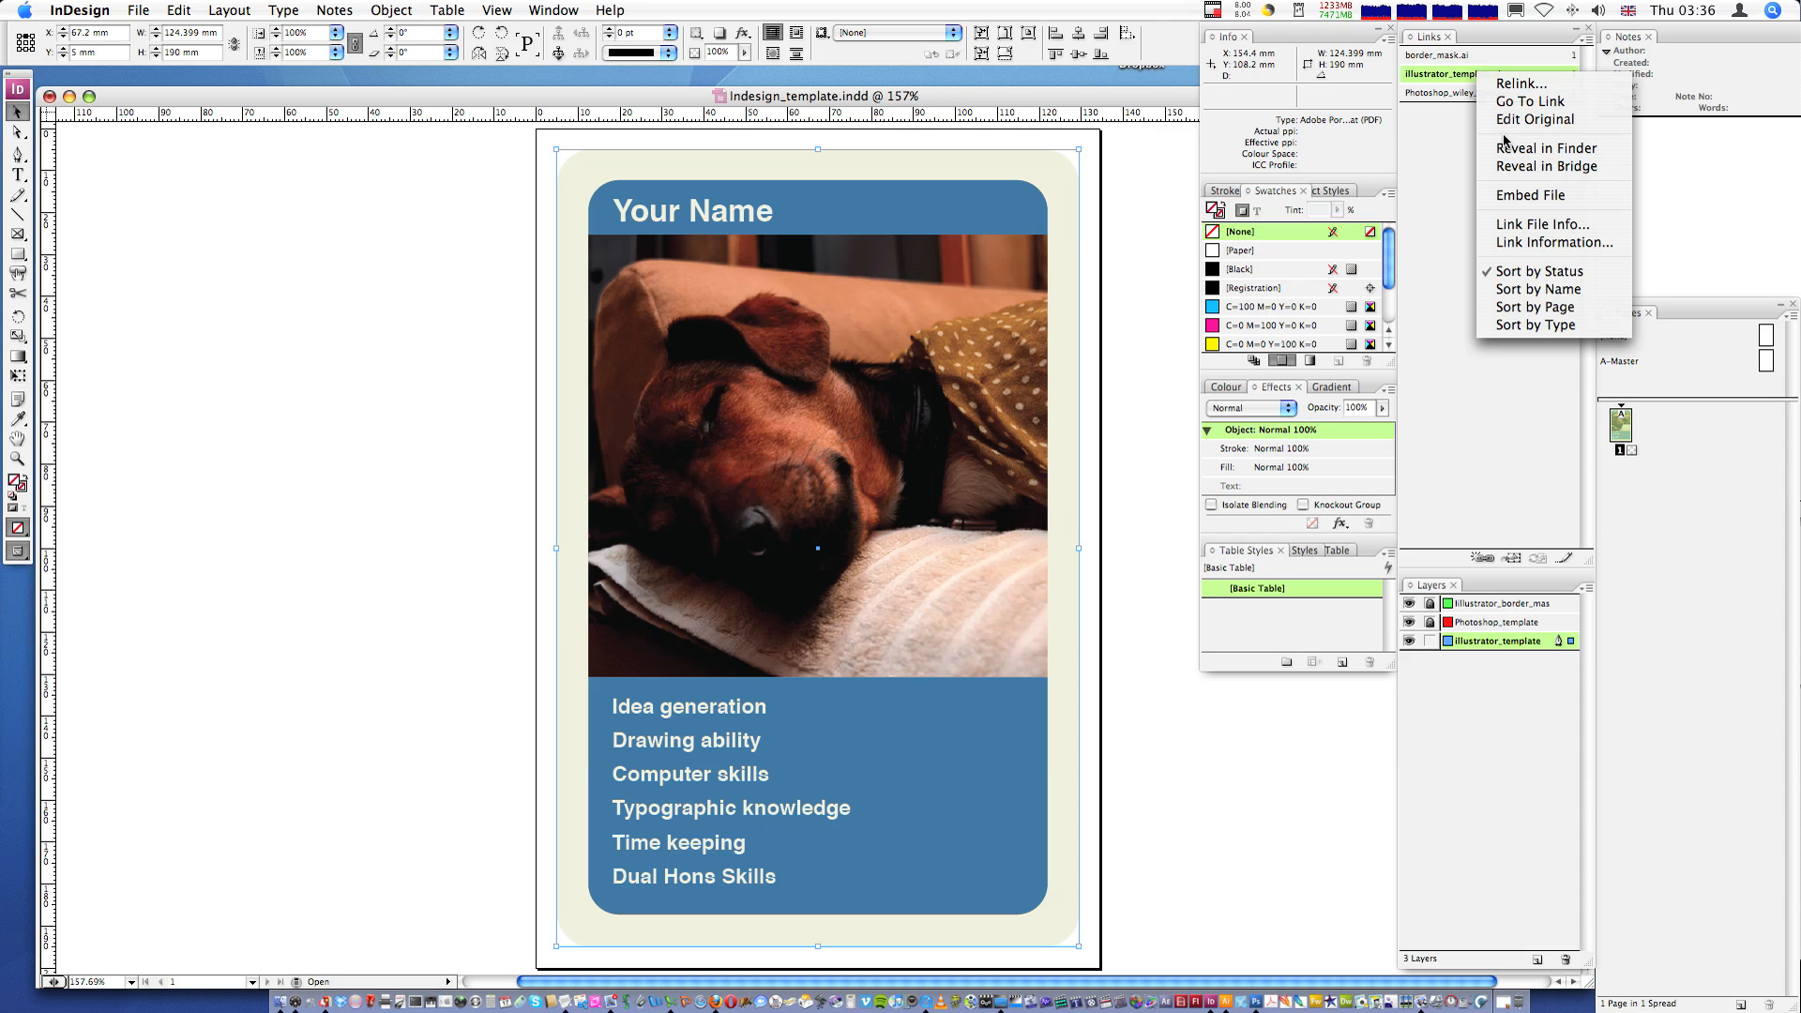
{"action": "key", "text": "Escape"}
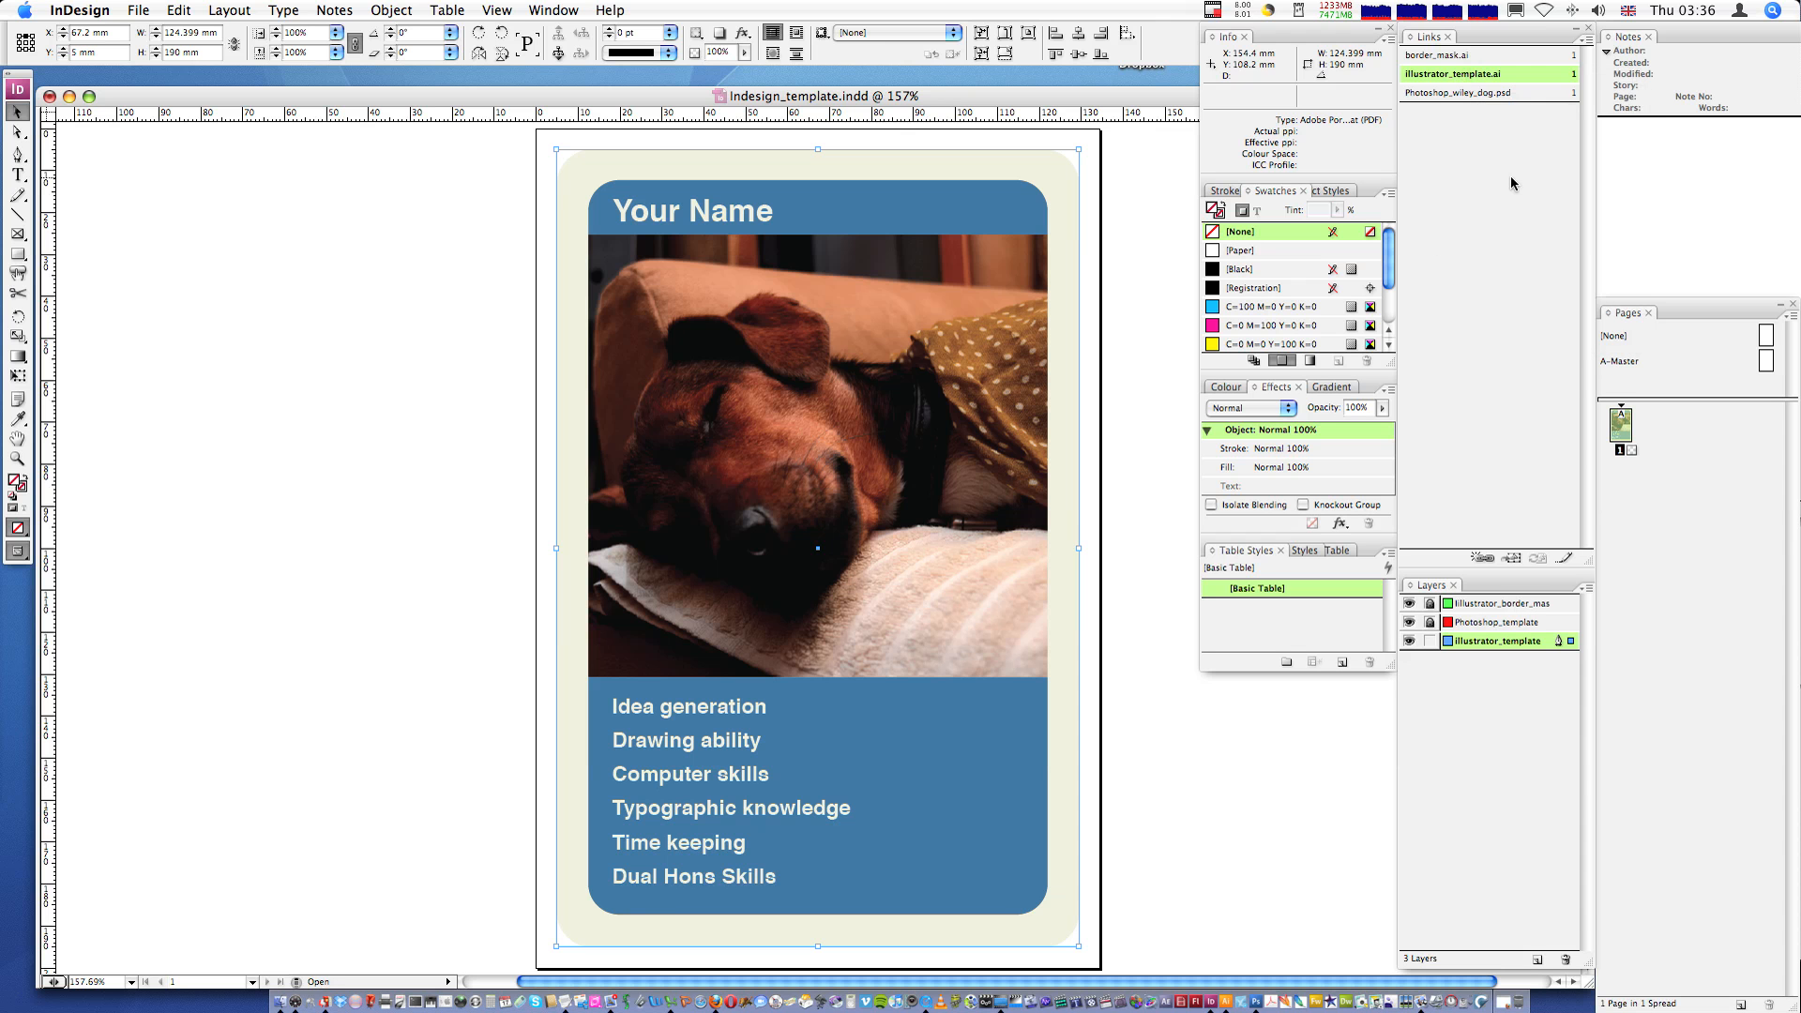
{"action": "left_click", "coordinate": [1585, 41]}
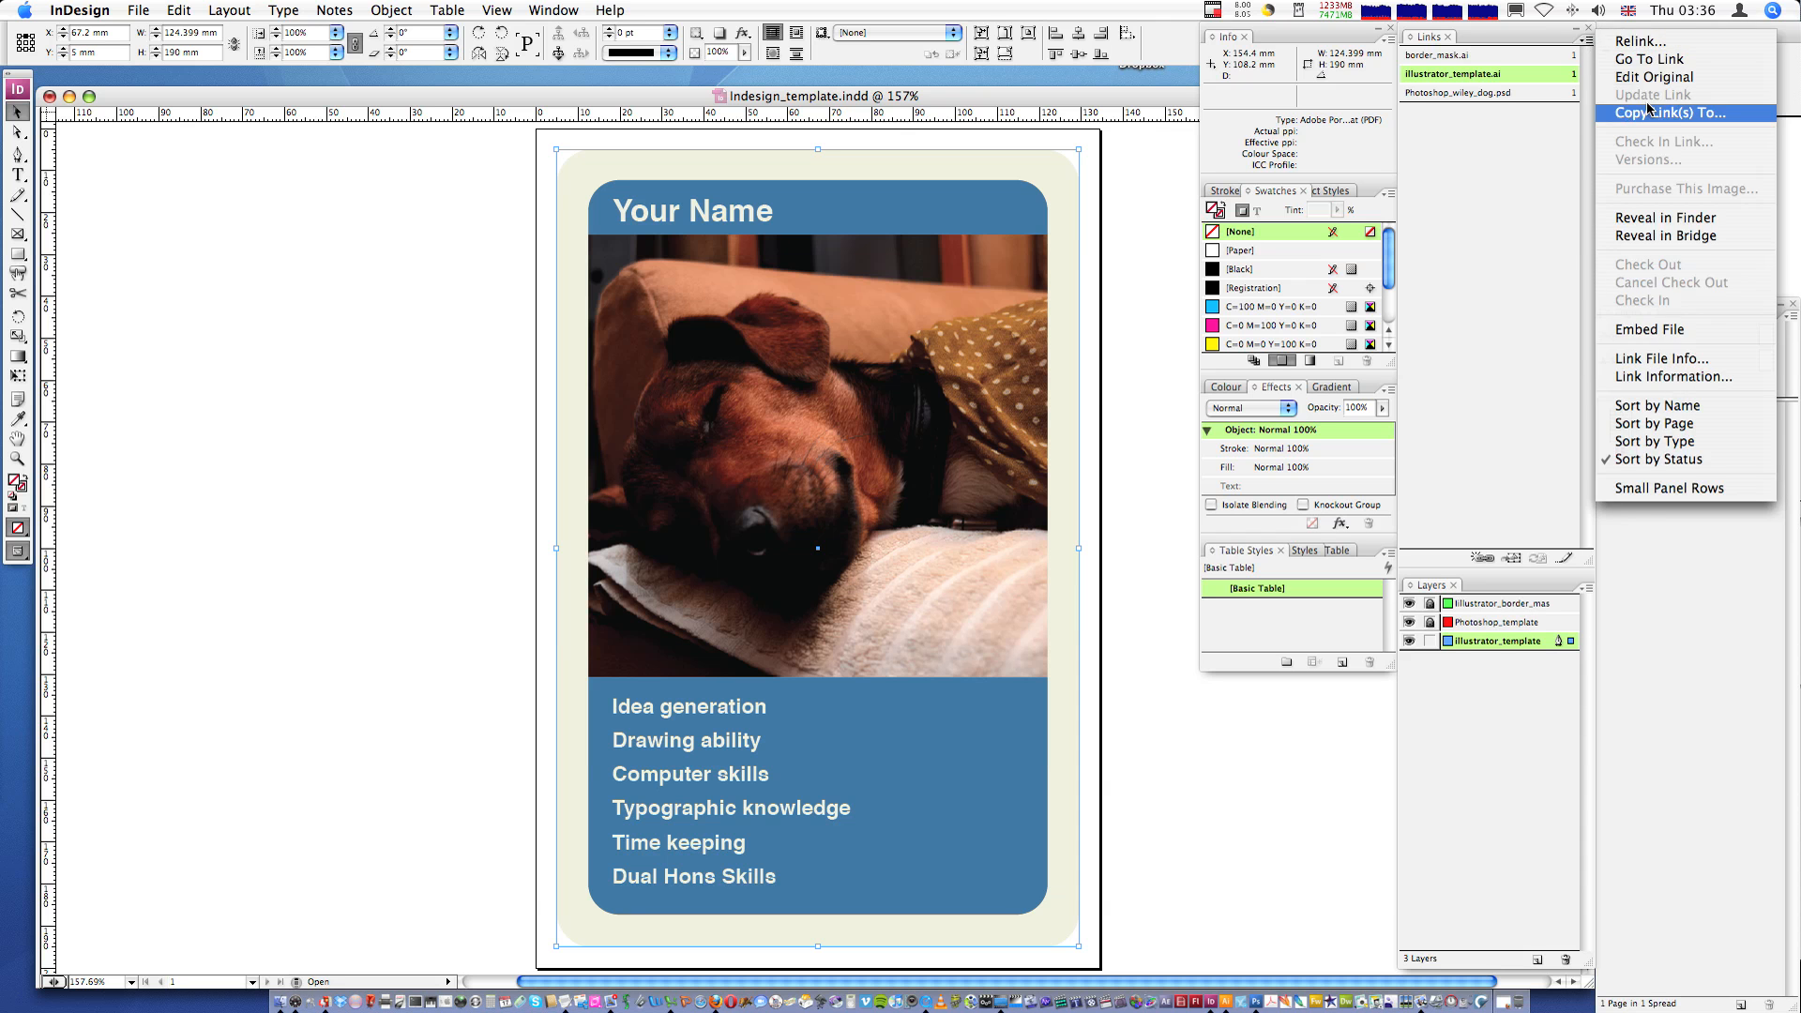
{"action": "key", "text": "Escape"}
- Relink illustrator_template.ai to Illustrator_Wiley_dog.ai in the Zip_file folder
{"action": "right_click", "coordinate": [1491, 77]}
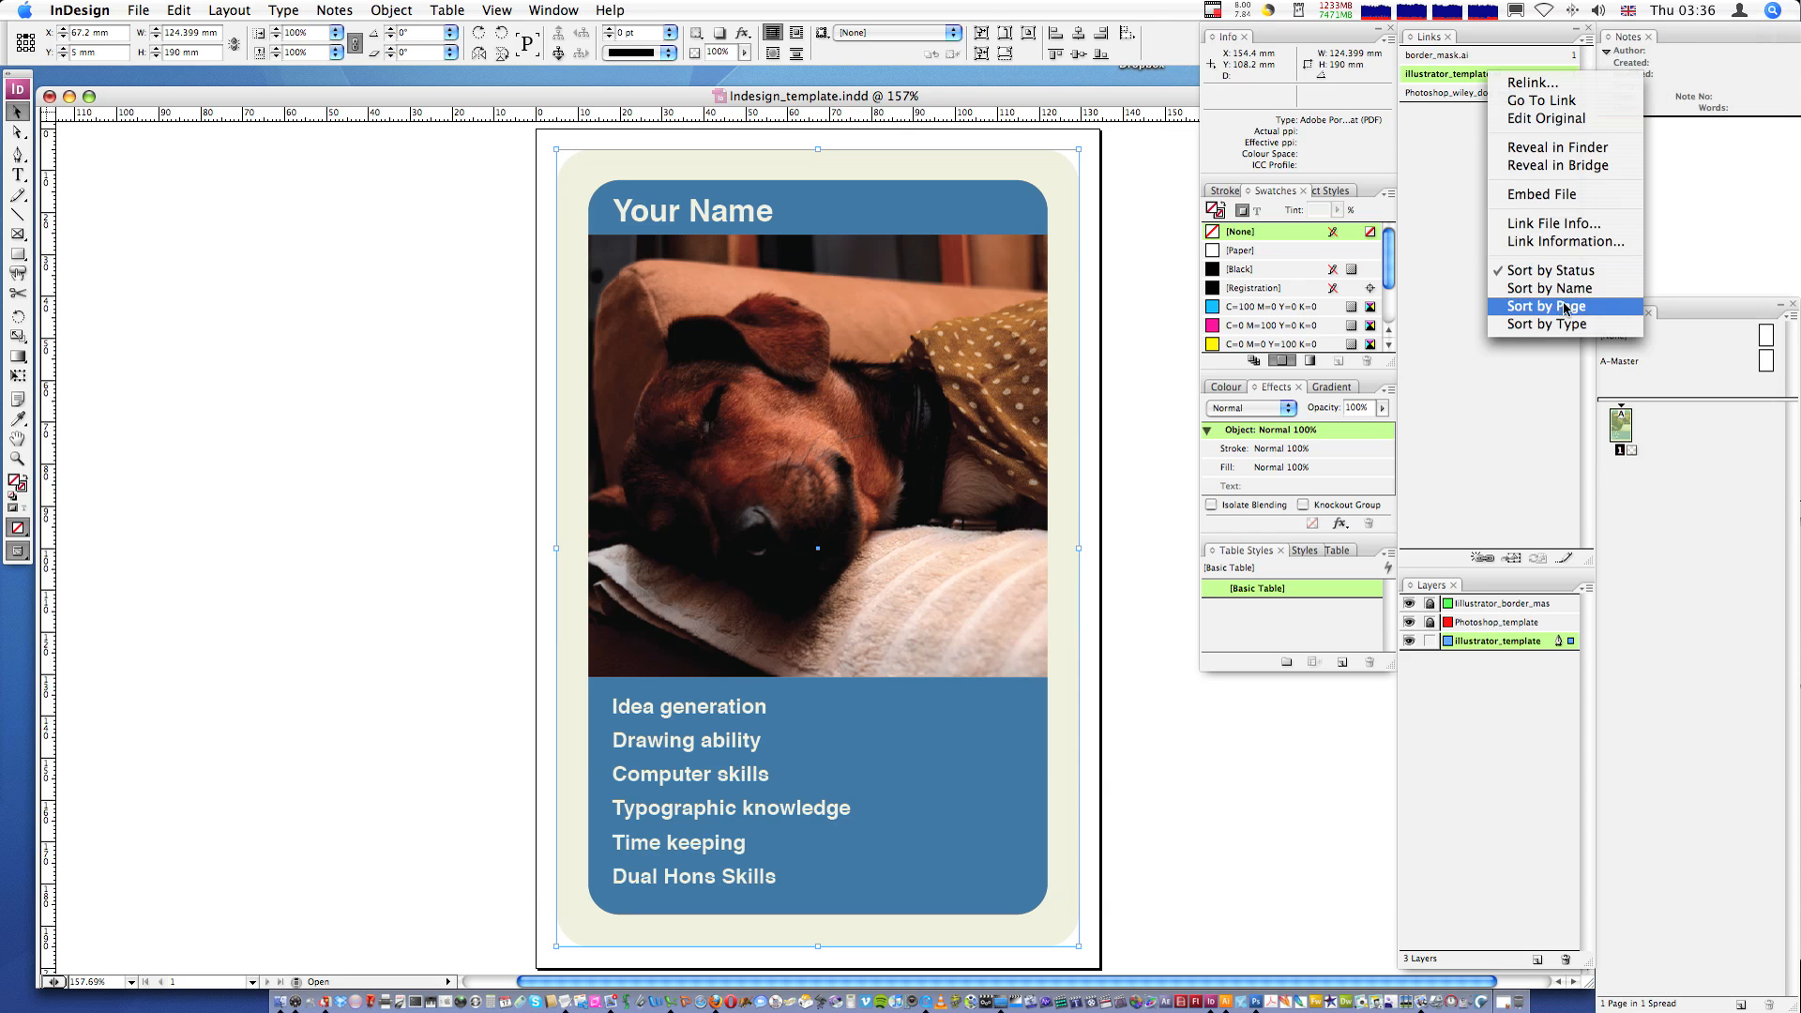
{"action": "left_click", "coordinate": [1547, 85]}
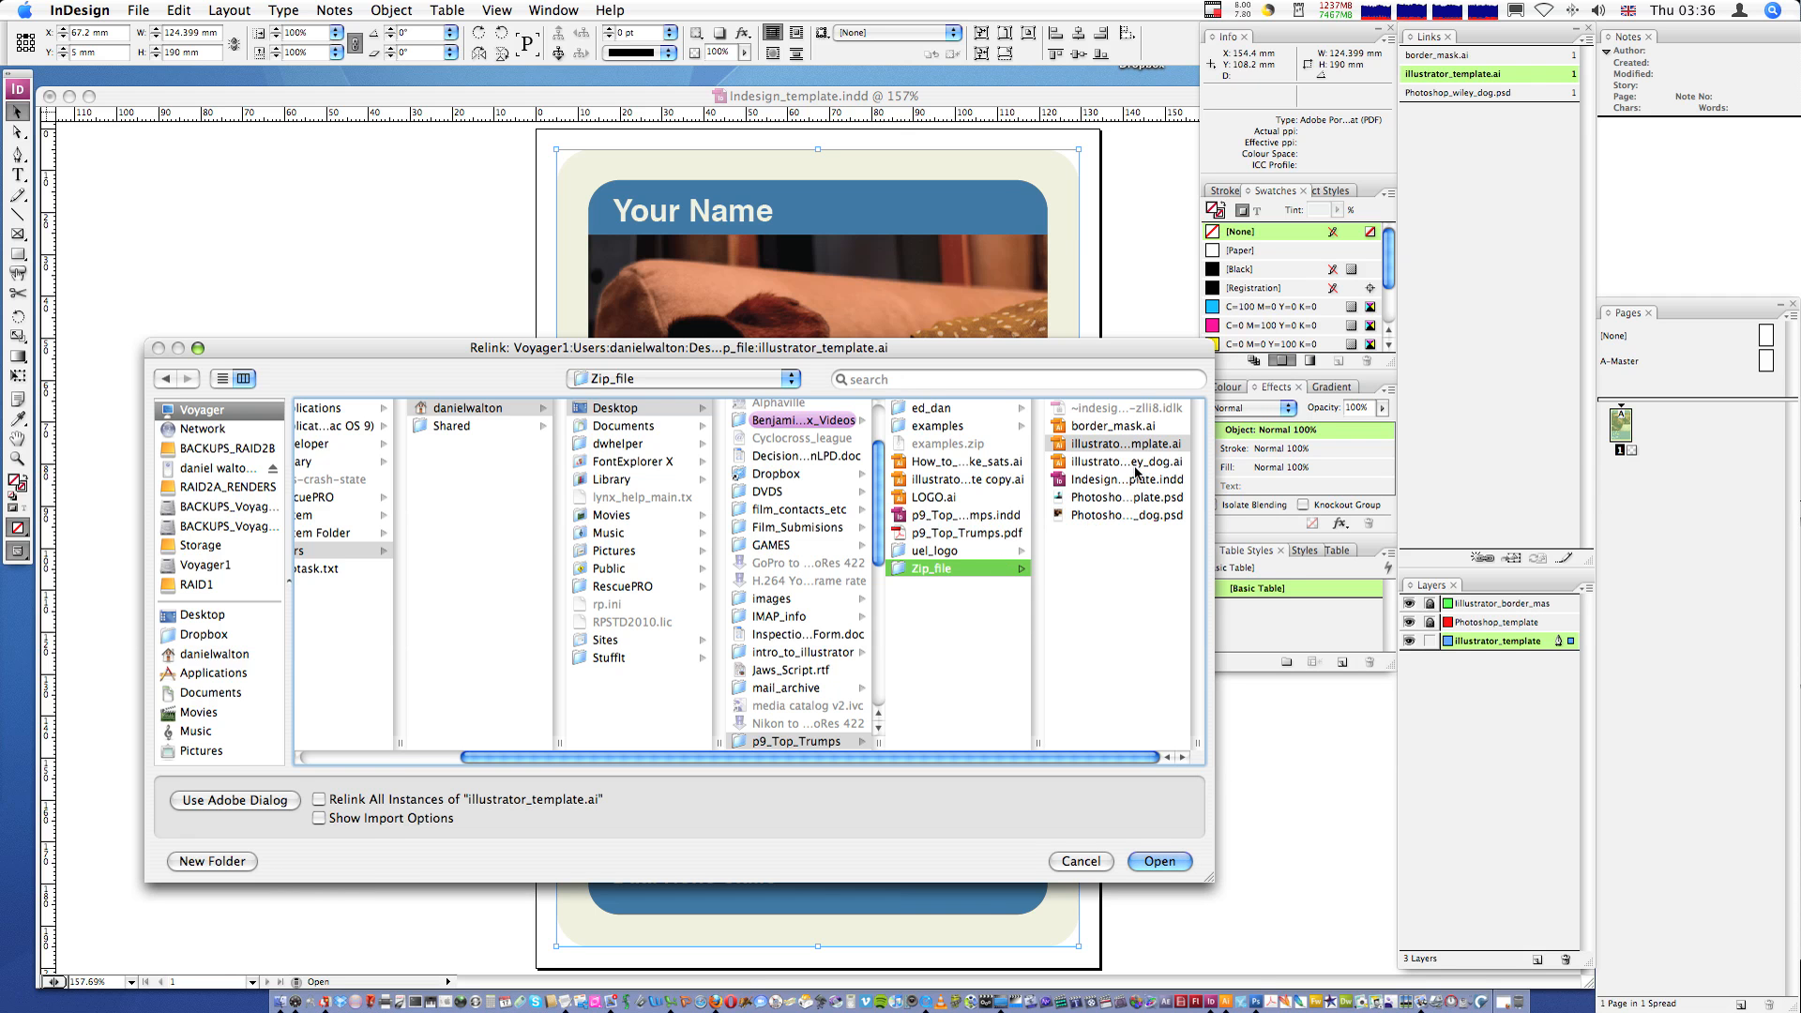
{"action": "double_click", "coordinate": [1199, 747]}
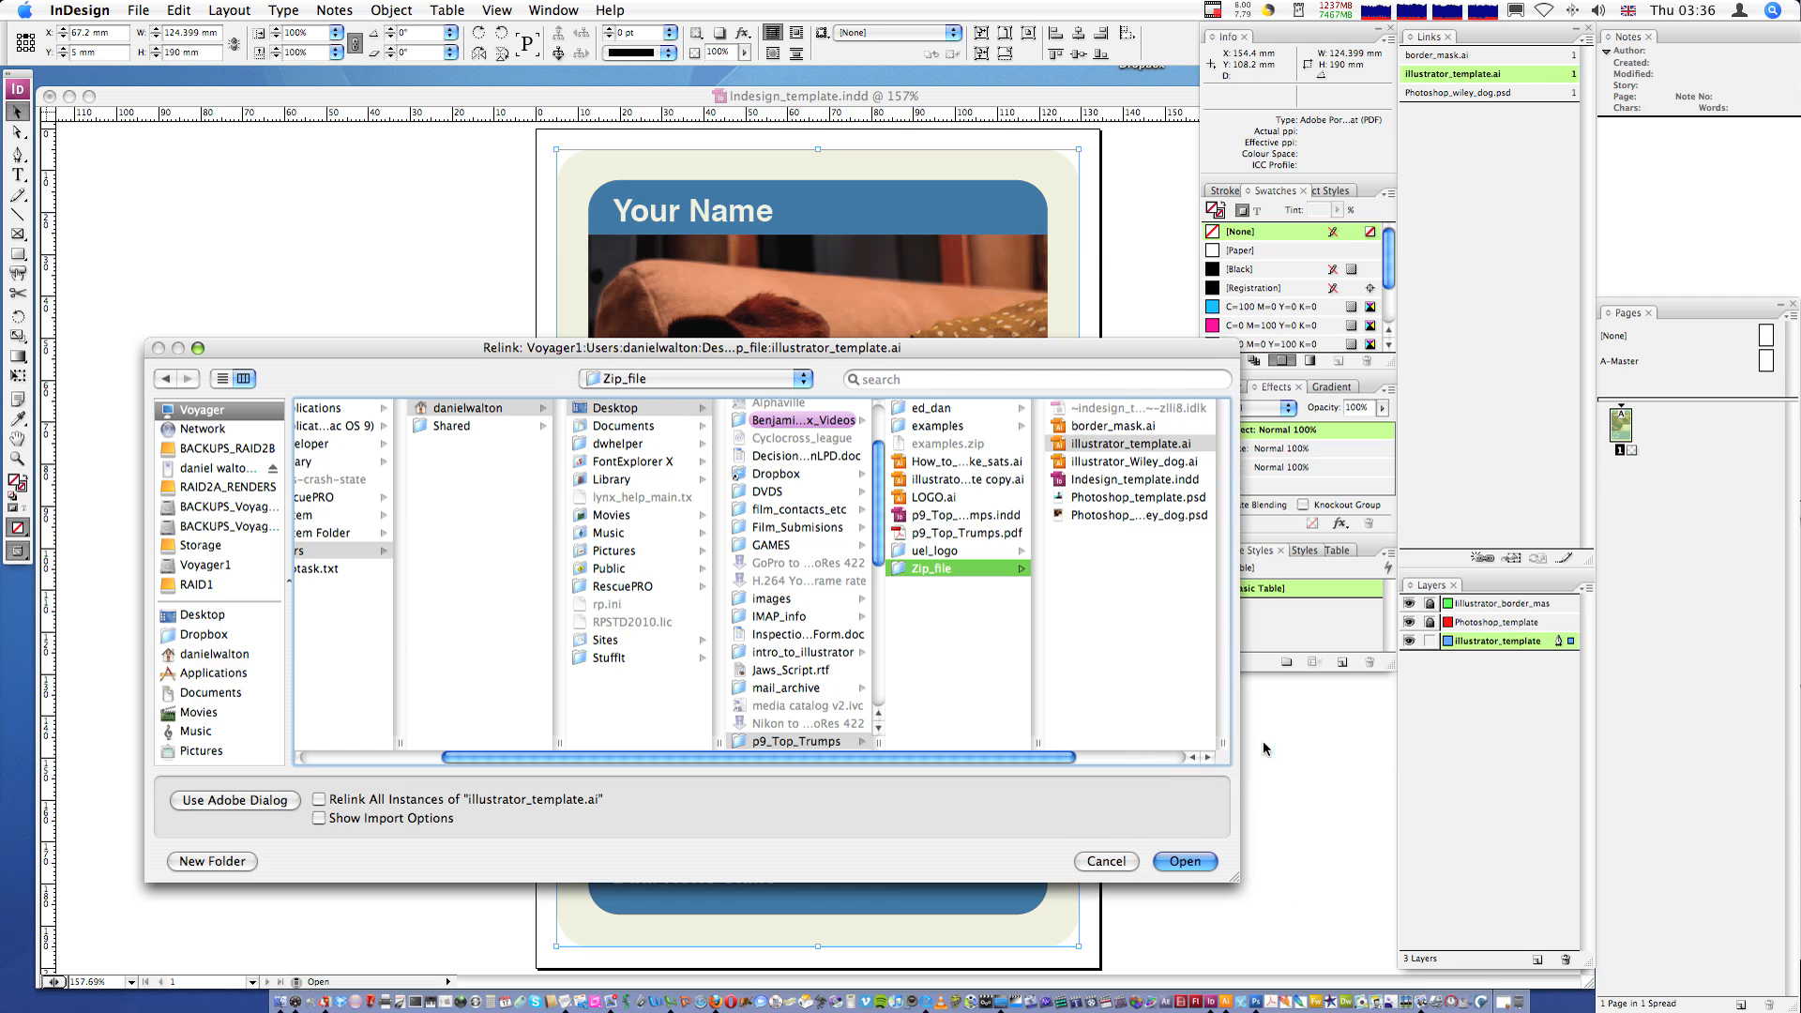
{"action": "left_click", "coordinate": [1139, 462]}
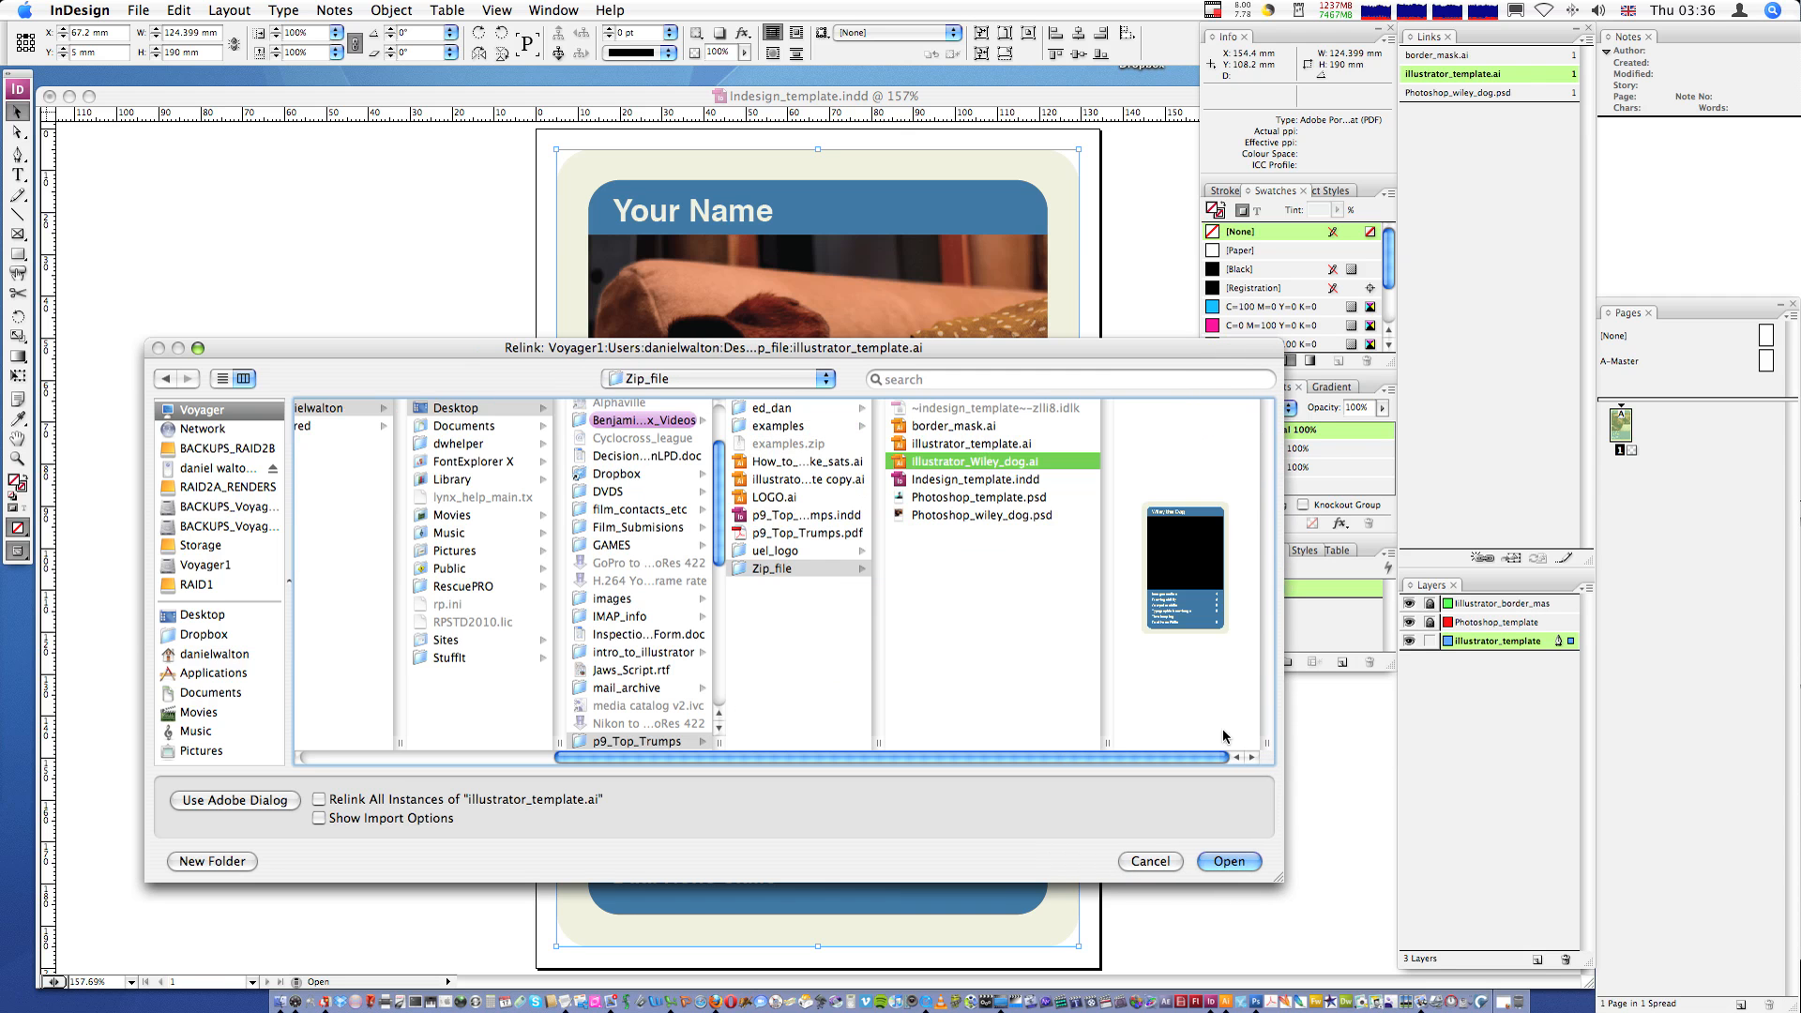
{"action": "left_click", "coordinate": [1229, 860]}
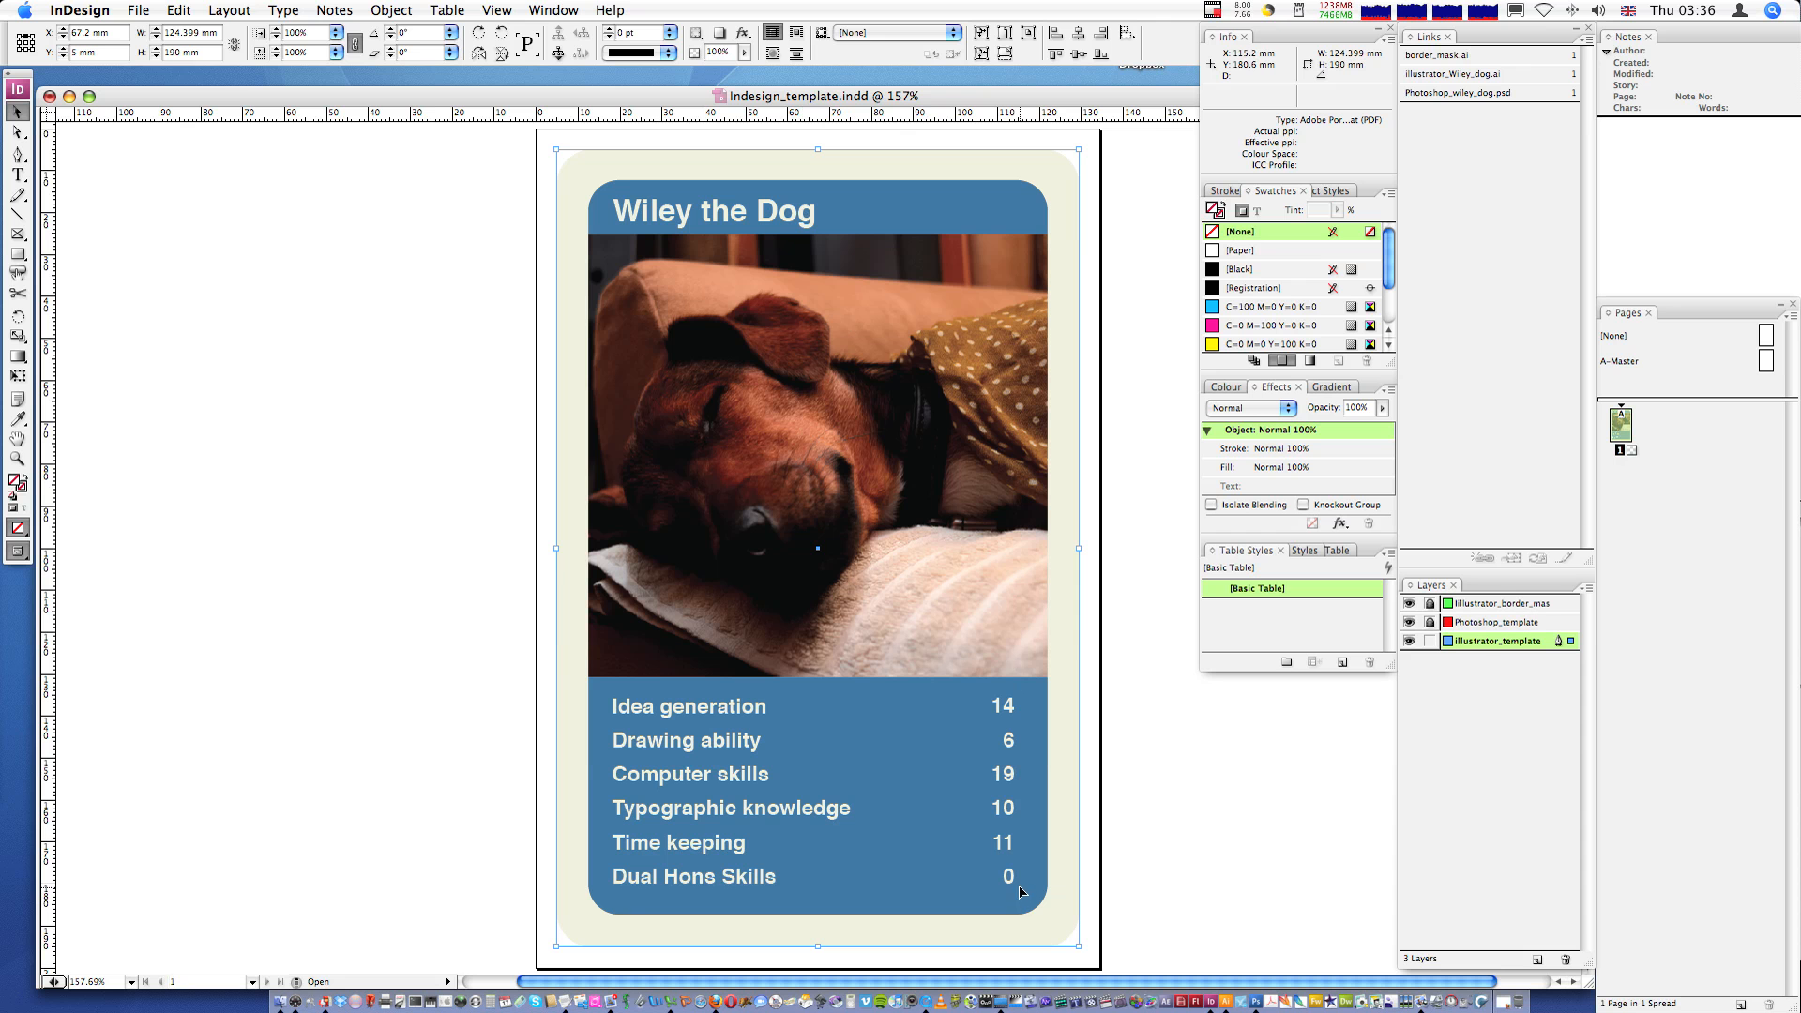
{"action": "left_click", "coordinate": [1174, 767]}
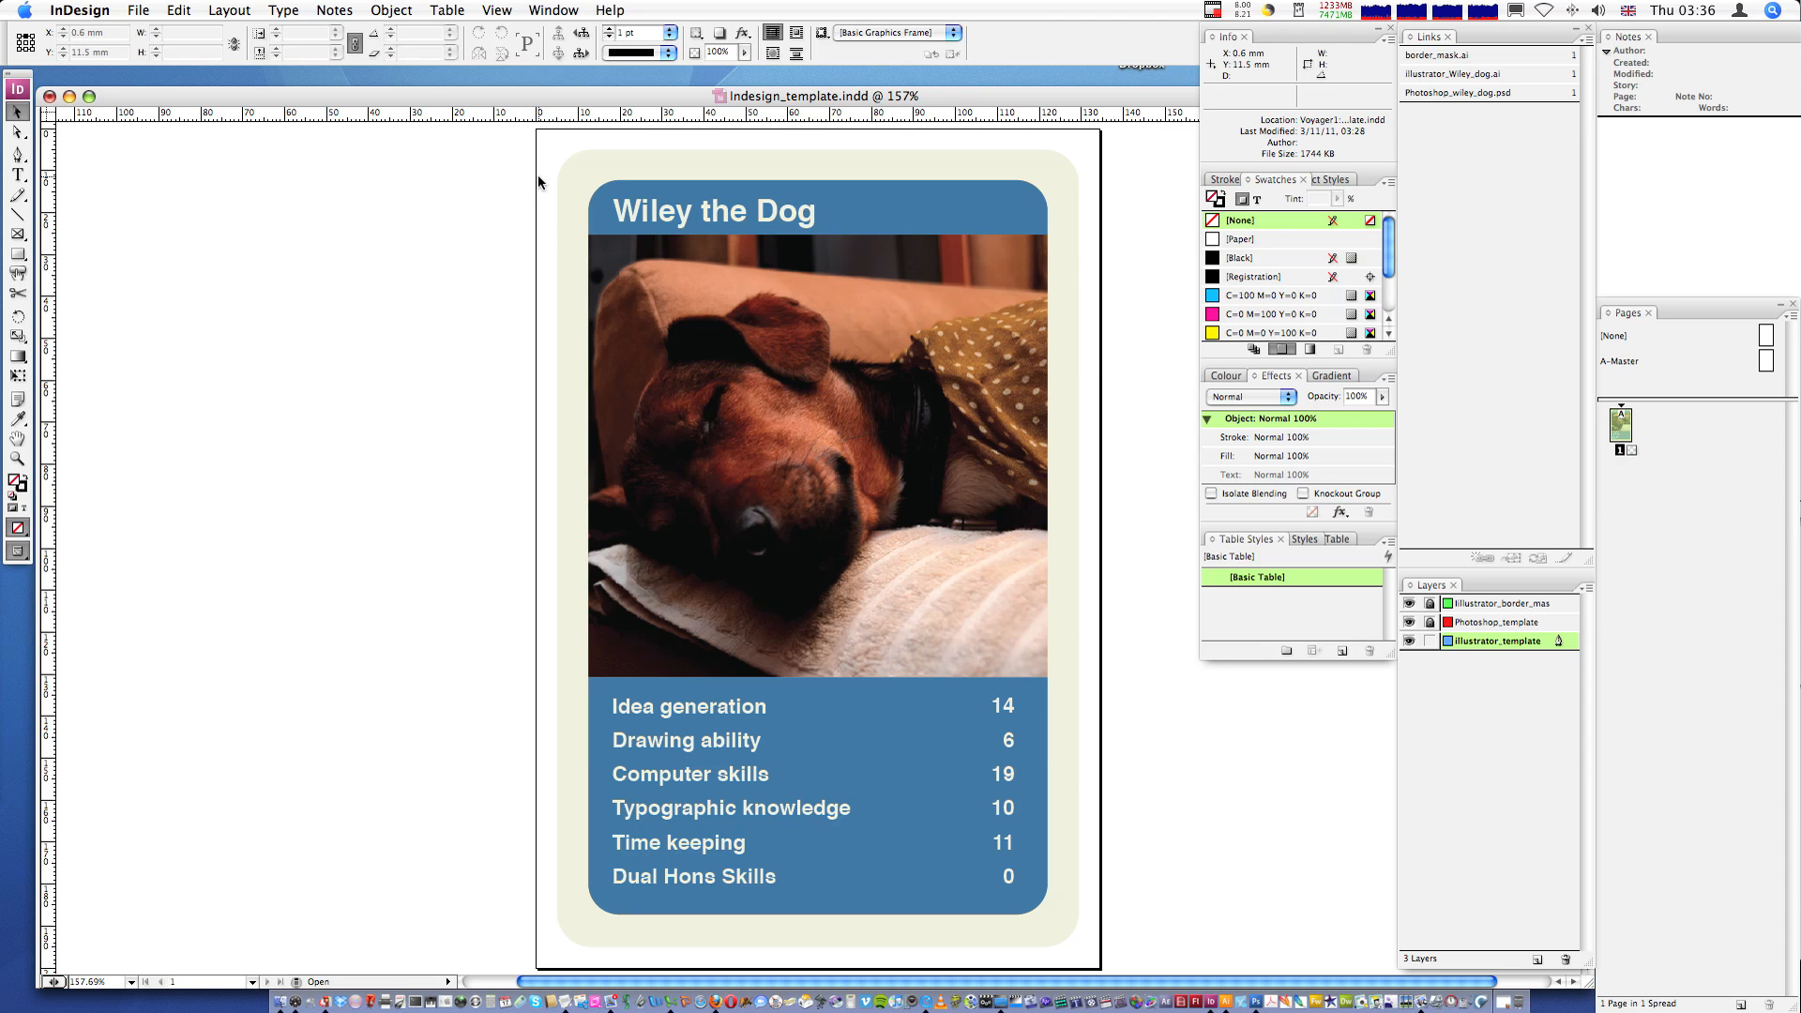
- Save the document as Indesign_Wiley_dog.indd in the Zip_file folder as an InDesign CS3 document
{"action": "left_click", "coordinate": [139, 7]}
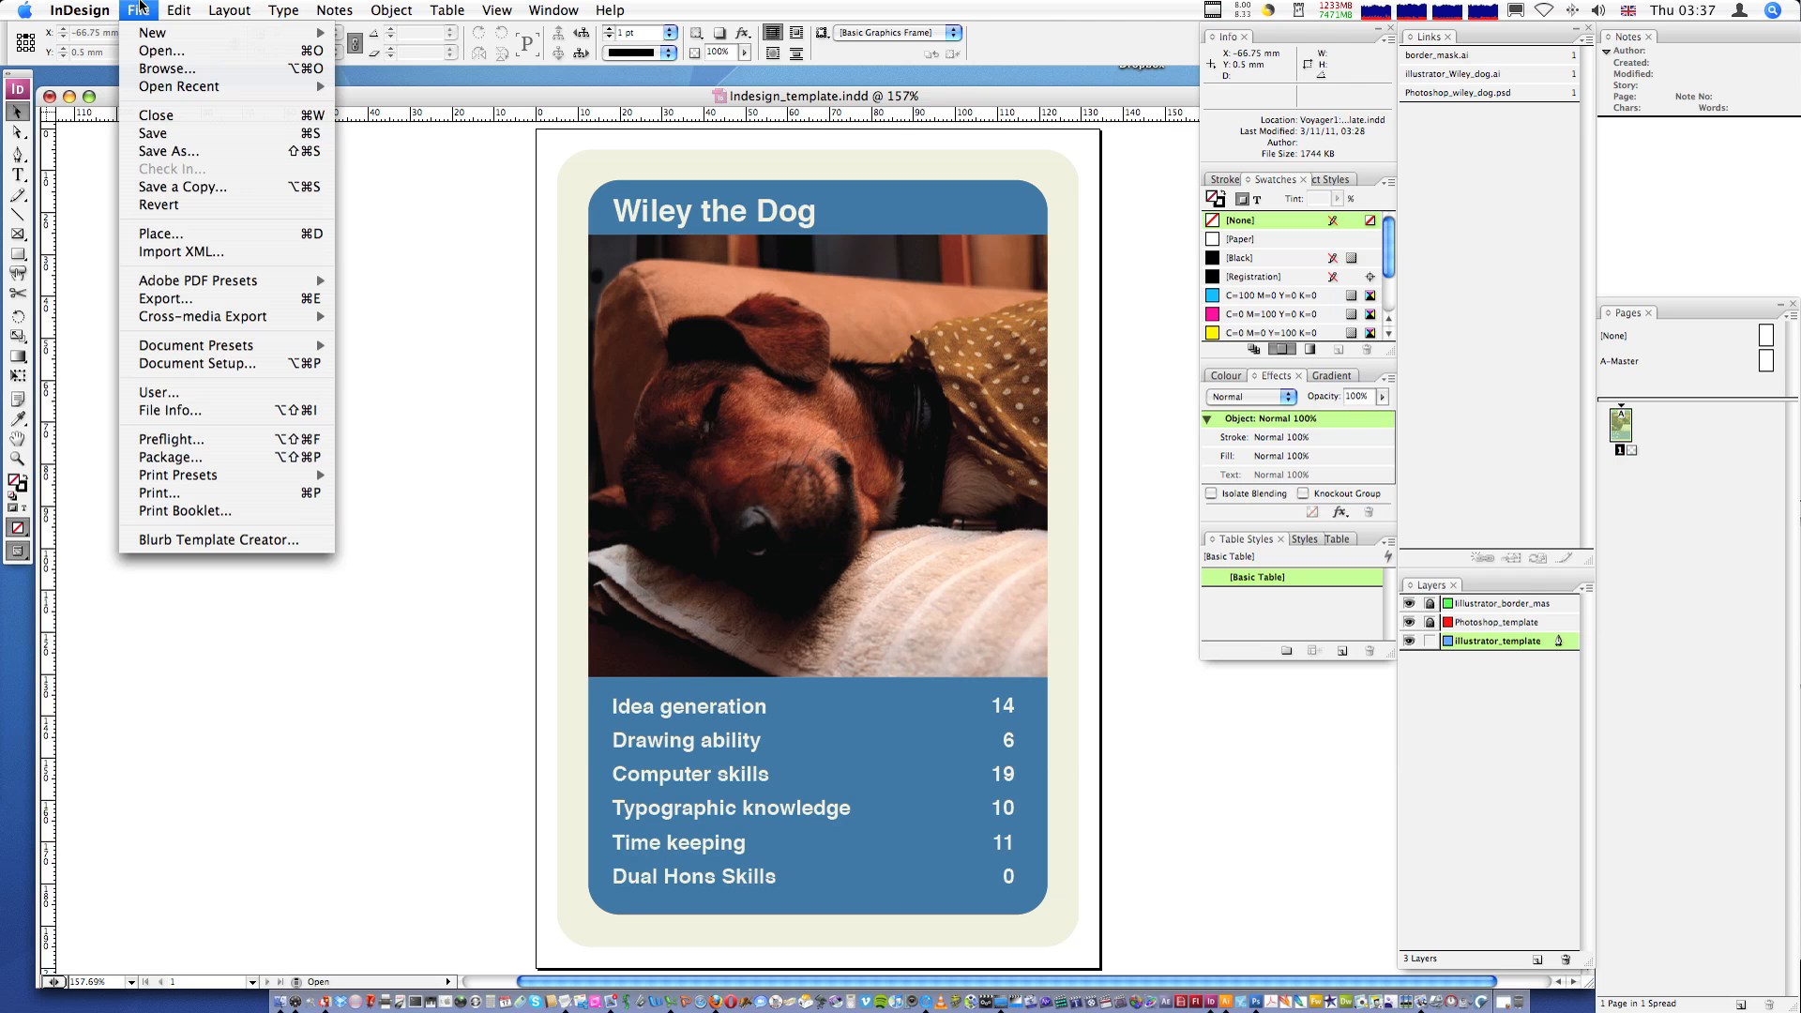
{"action": "left_click", "coordinate": [170, 153]}
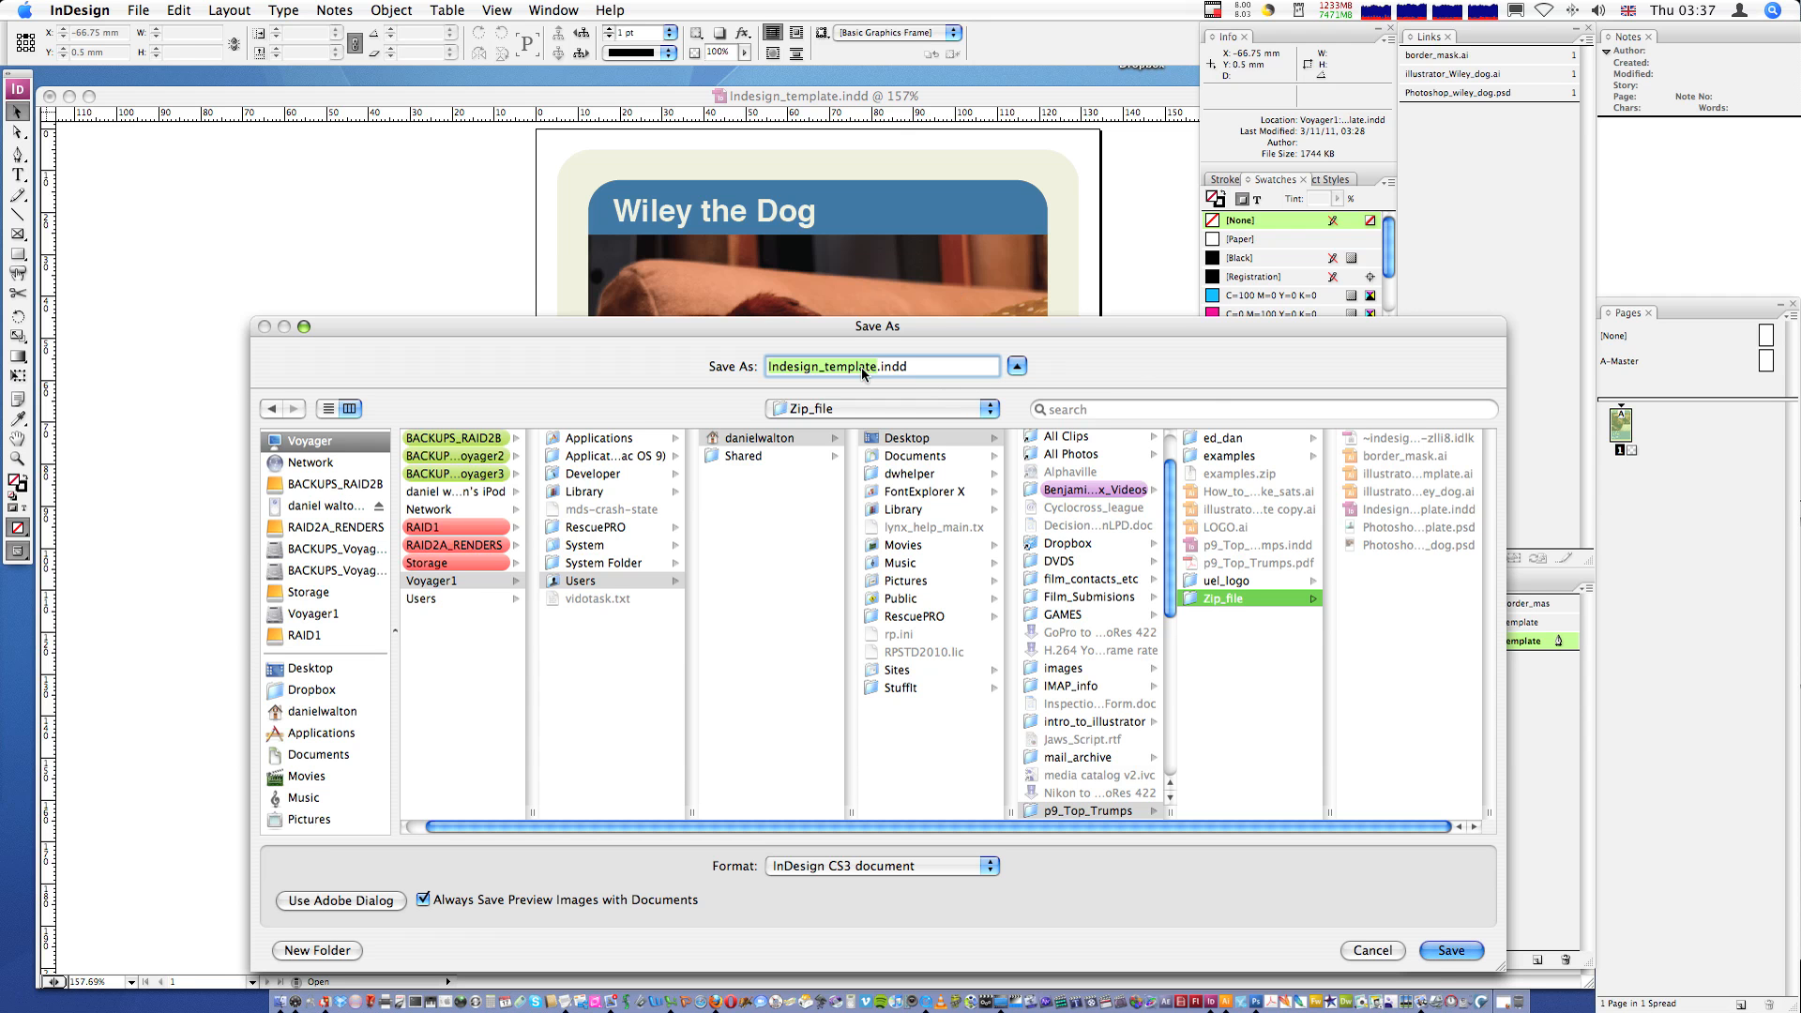
{"action": "key", "text": "Right"}
{"action": "key", "text": "BackSpace"}
{"action": "key", "text": "BackSpace"}
{"action": "key", "text": "BackSpace"}
{"action": "key", "text": "BackSpace"}
{"action": "key", "text": "BackSpace"}
{"action": "key", "text": "BackSpace"}
{"action": "key", "text": "BackSpace"}
{"action": "key", "text": "BackSpace"}
{"action": "type", "text": "Wiley_dog"}
{"action": "left_click", "coordinate": [910, 874]}
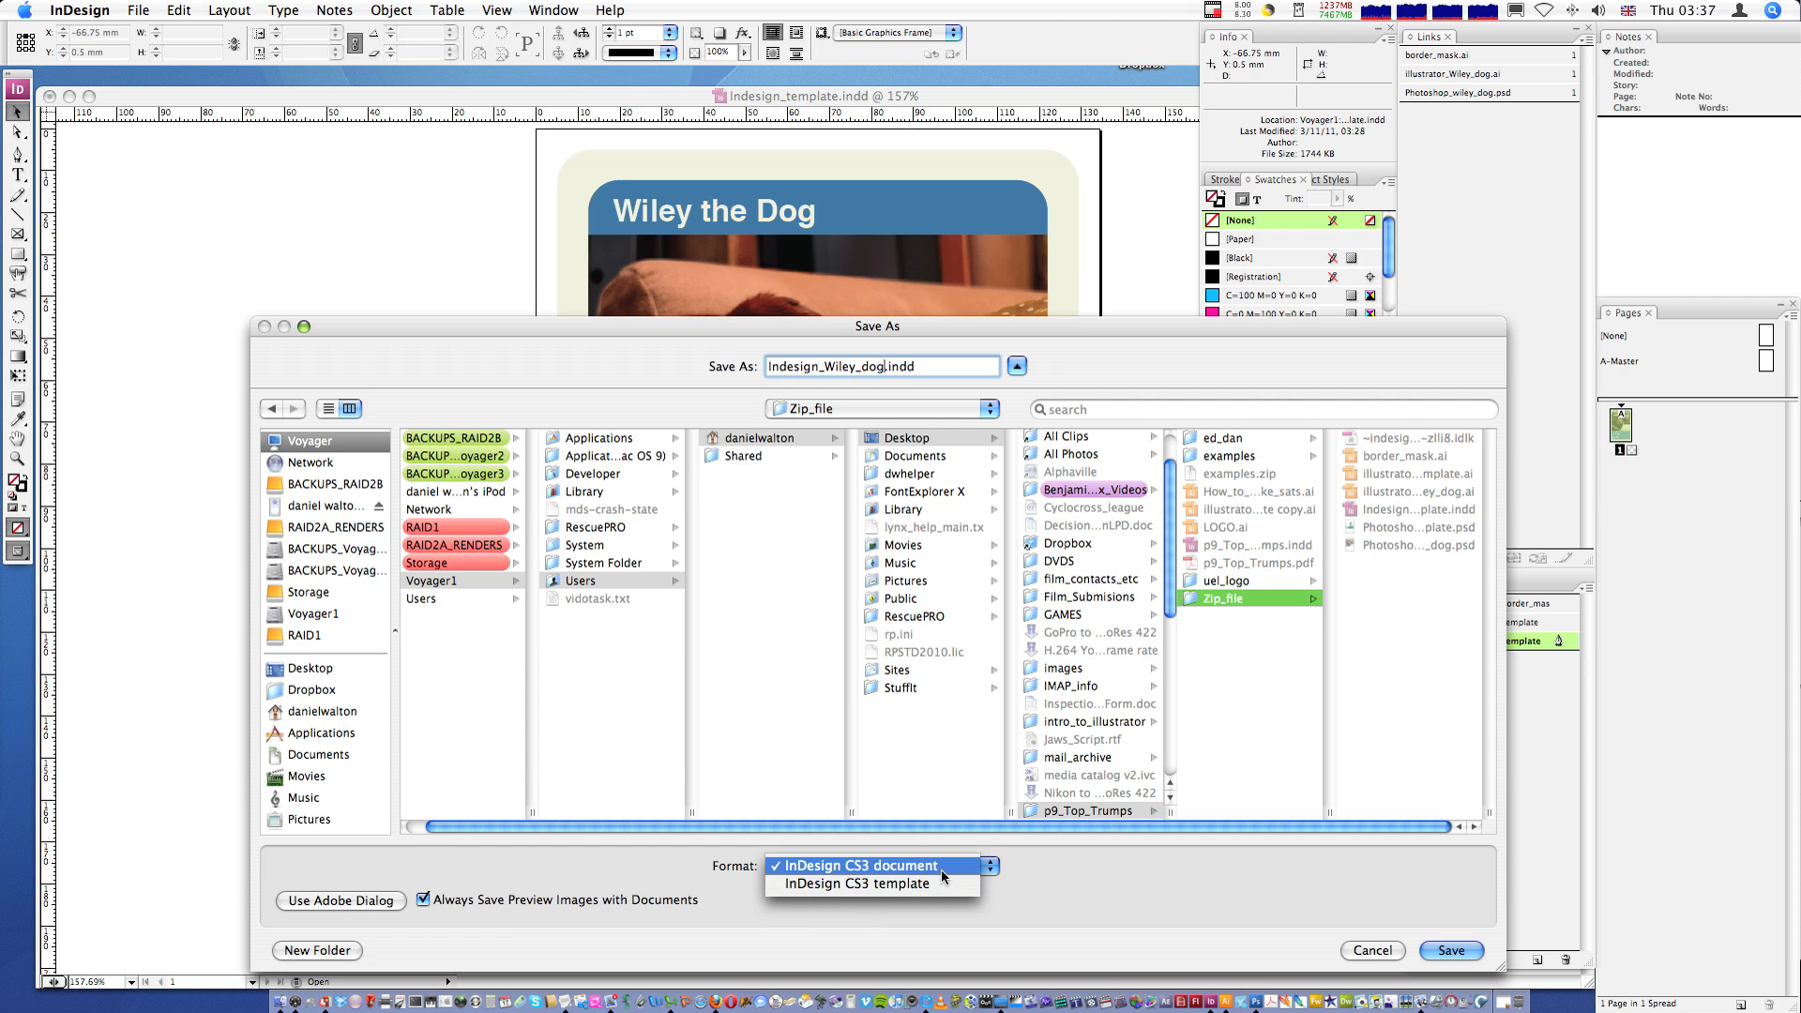
{"action": "left_click", "coordinate": [942, 870]}
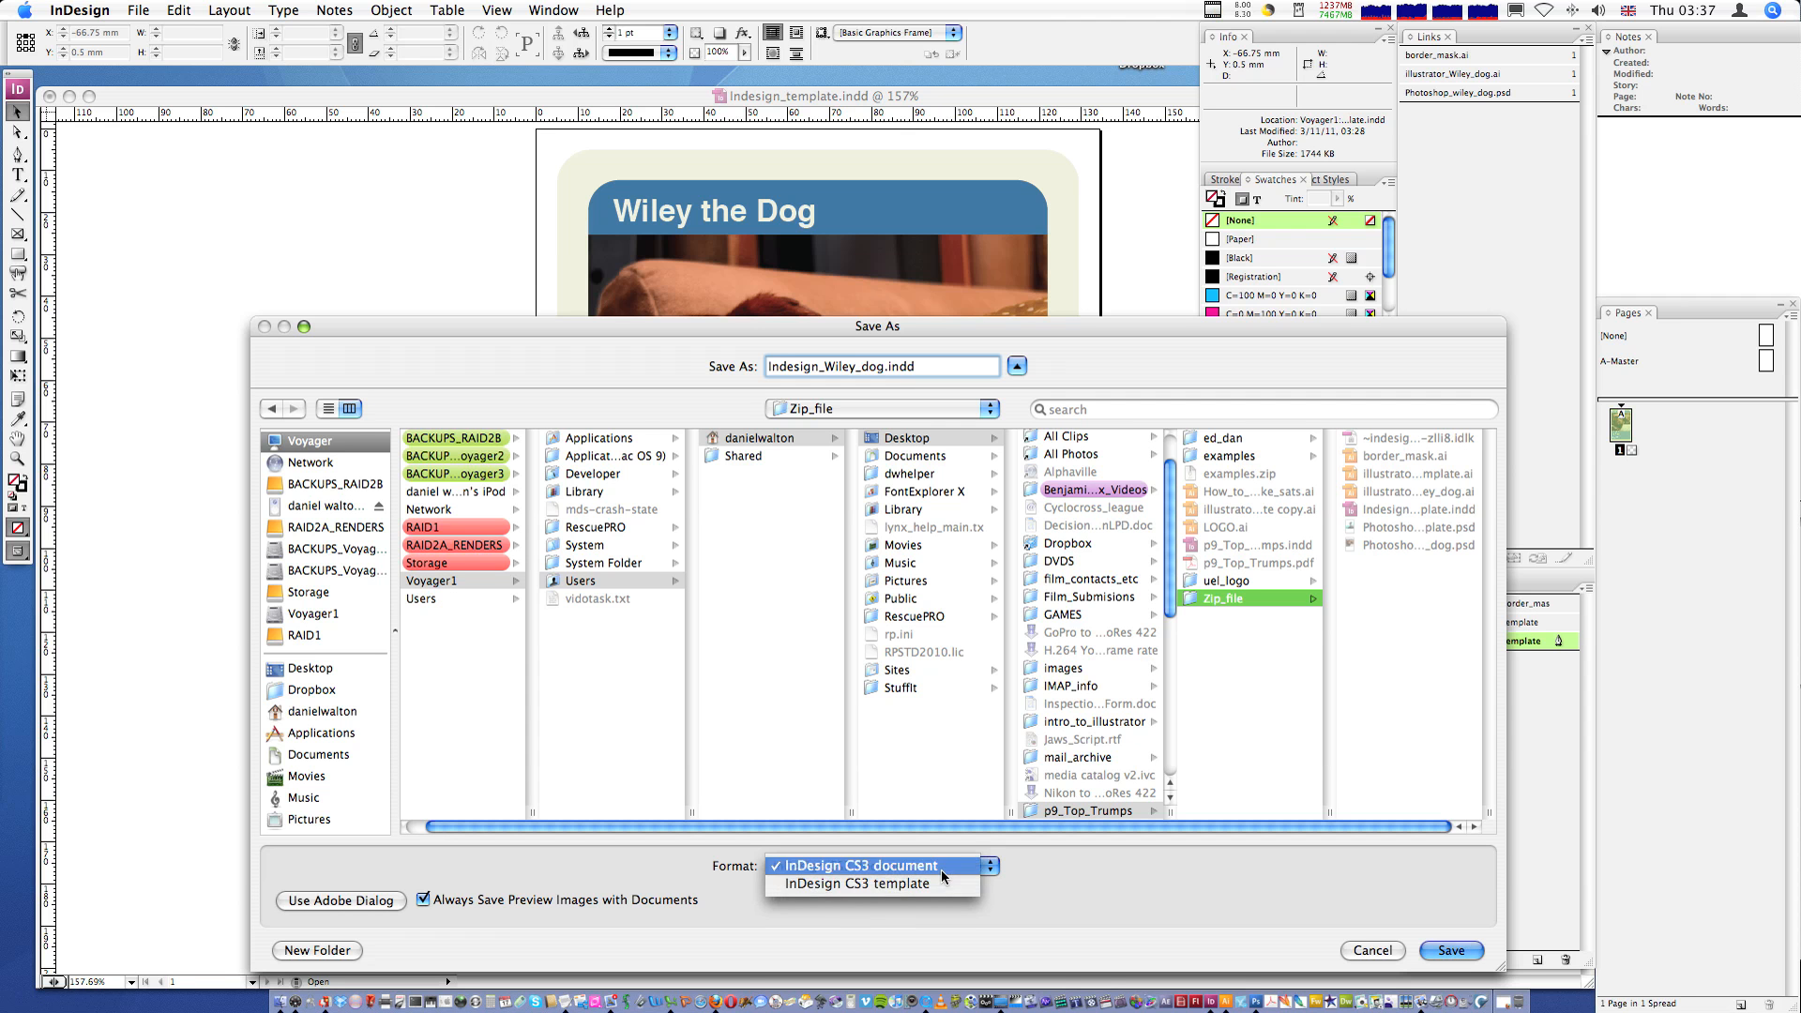
{"action": "left_click", "coordinate": [1452, 950]}
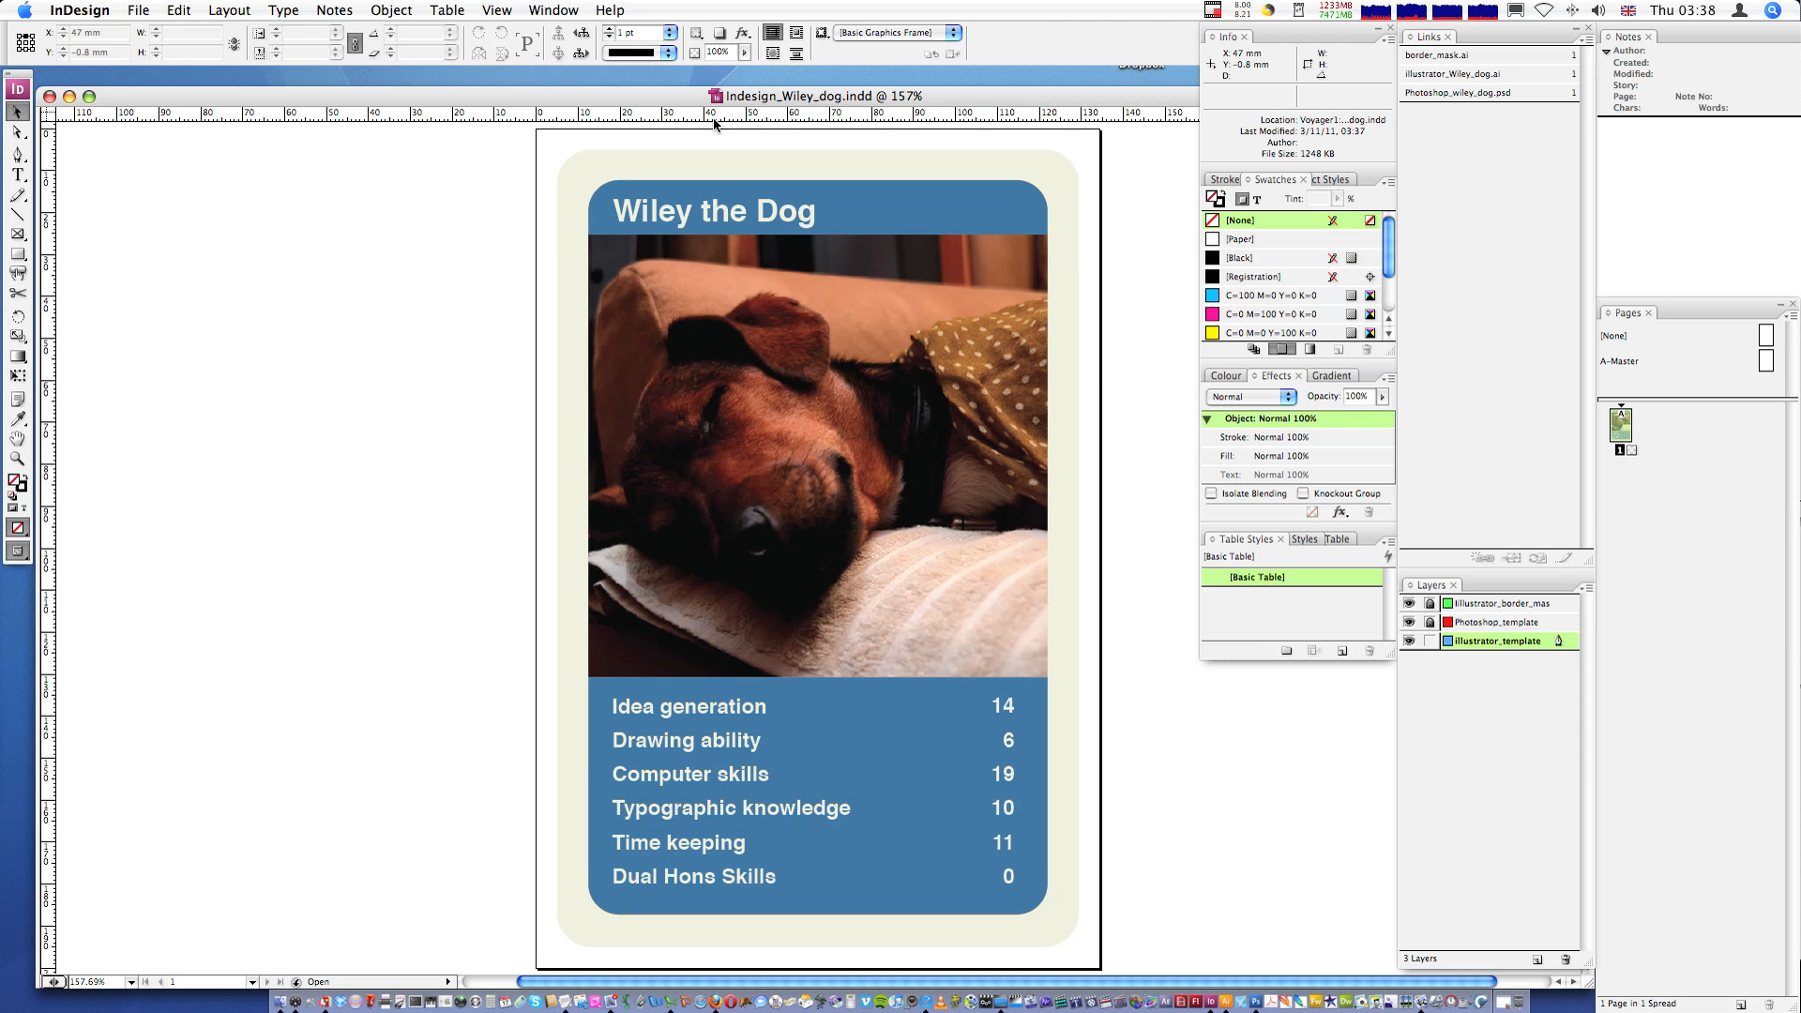
{"action": "left_click_drag", "start_coordinate": [684, 97], "coordinate": [684, 80]}
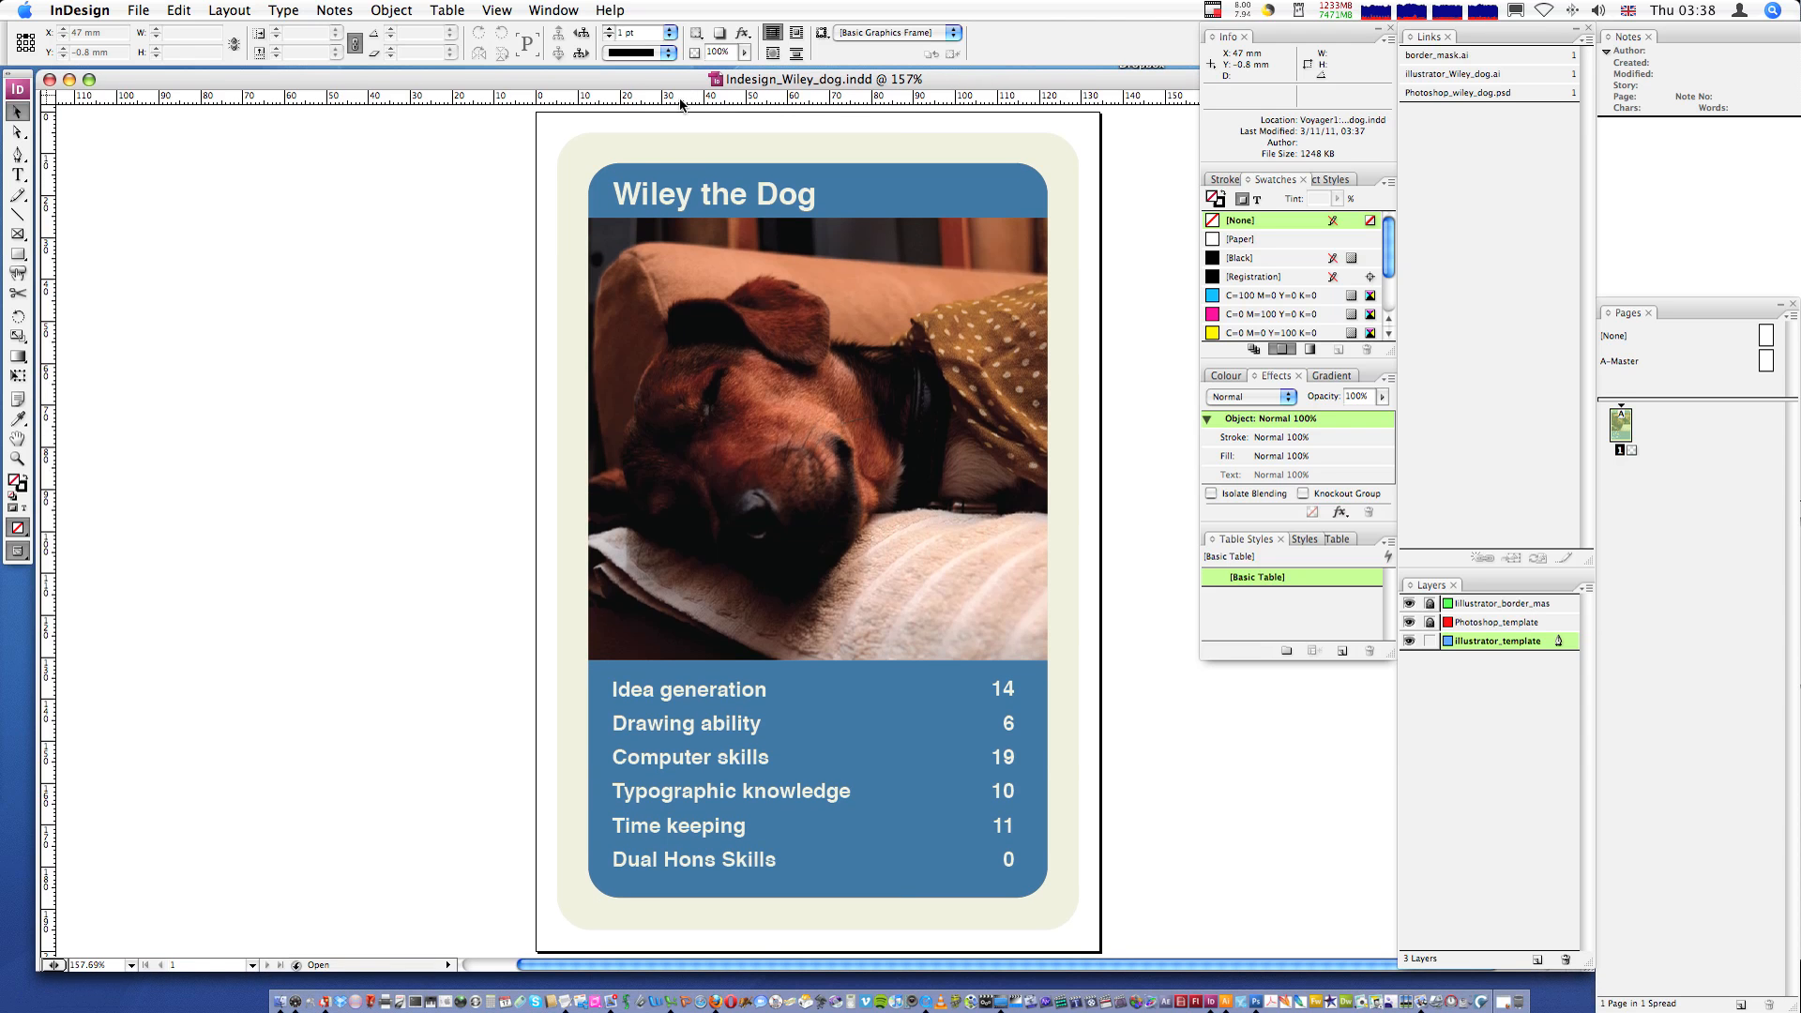
{"action": "left_click", "coordinate": [137, 9]}
{"action": "mouse_move", "coordinate": [210, 321]}
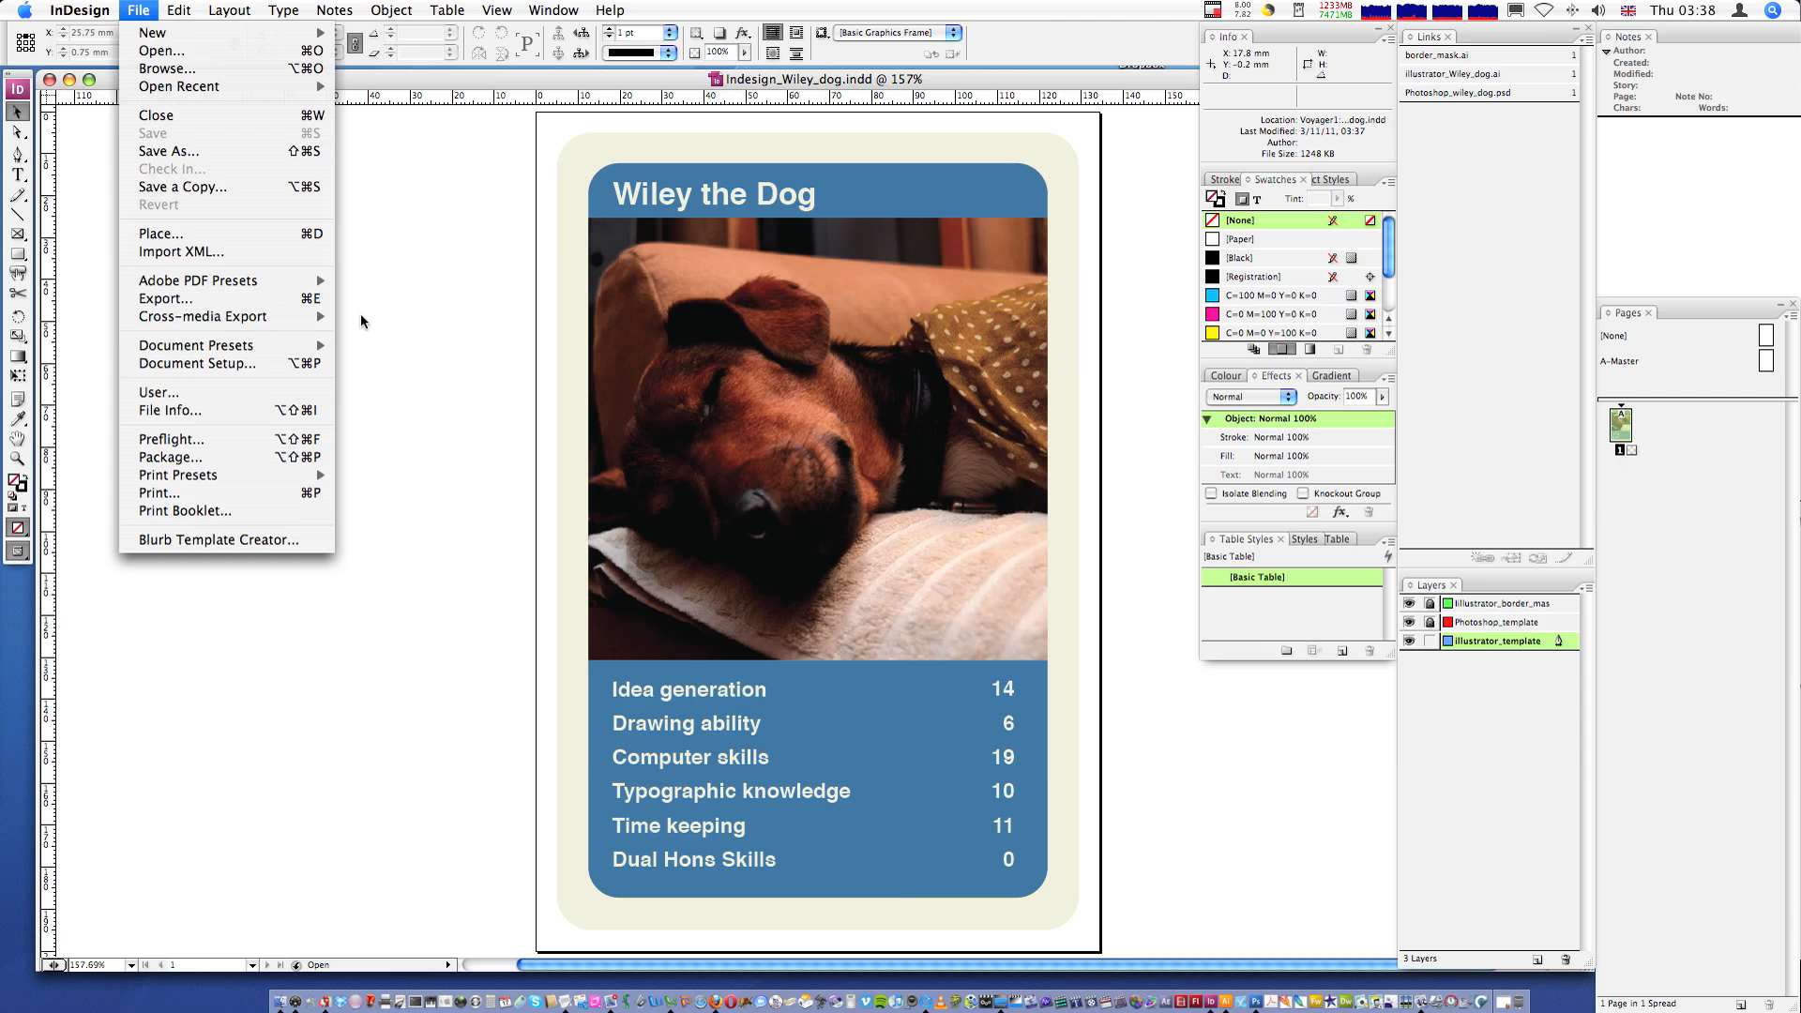
{"action": "left_click", "coordinate": [377, 322]}
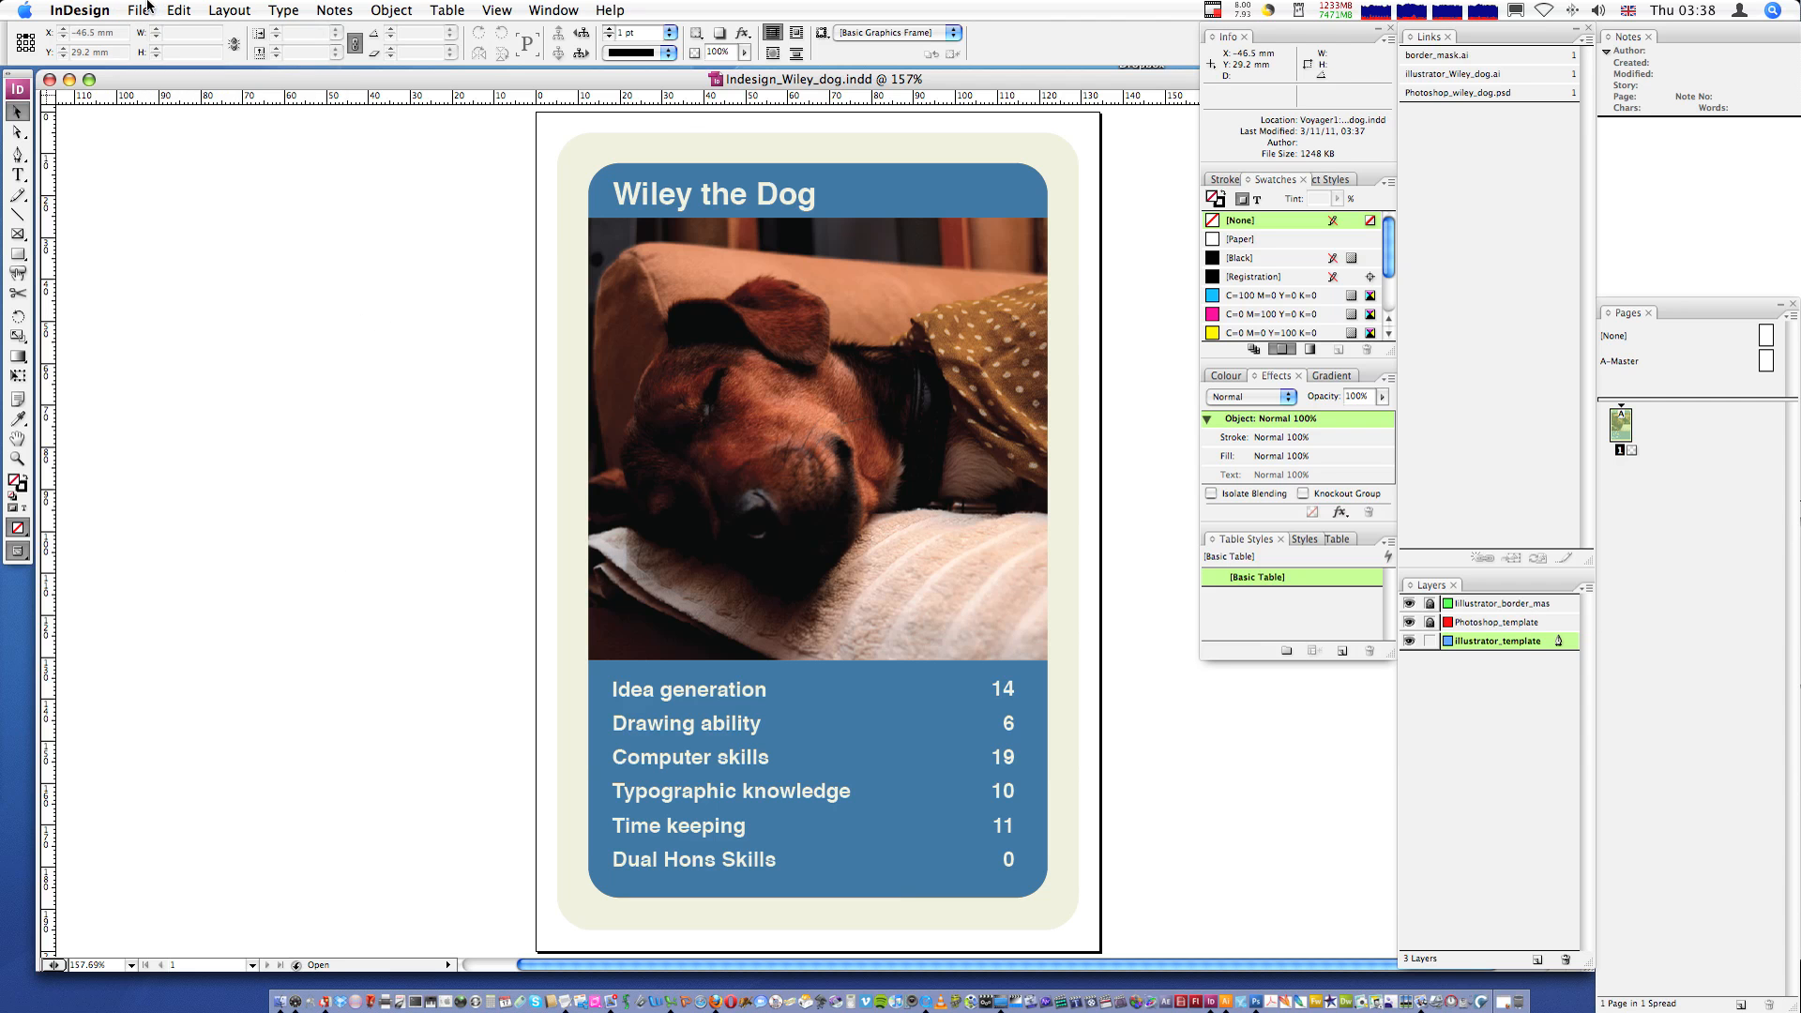
- Export the document as Indesign_Wiley_dog.pdf in Adobe PDF format to the Zip_file folder
{"action": "left_click", "coordinate": [146, 9]}
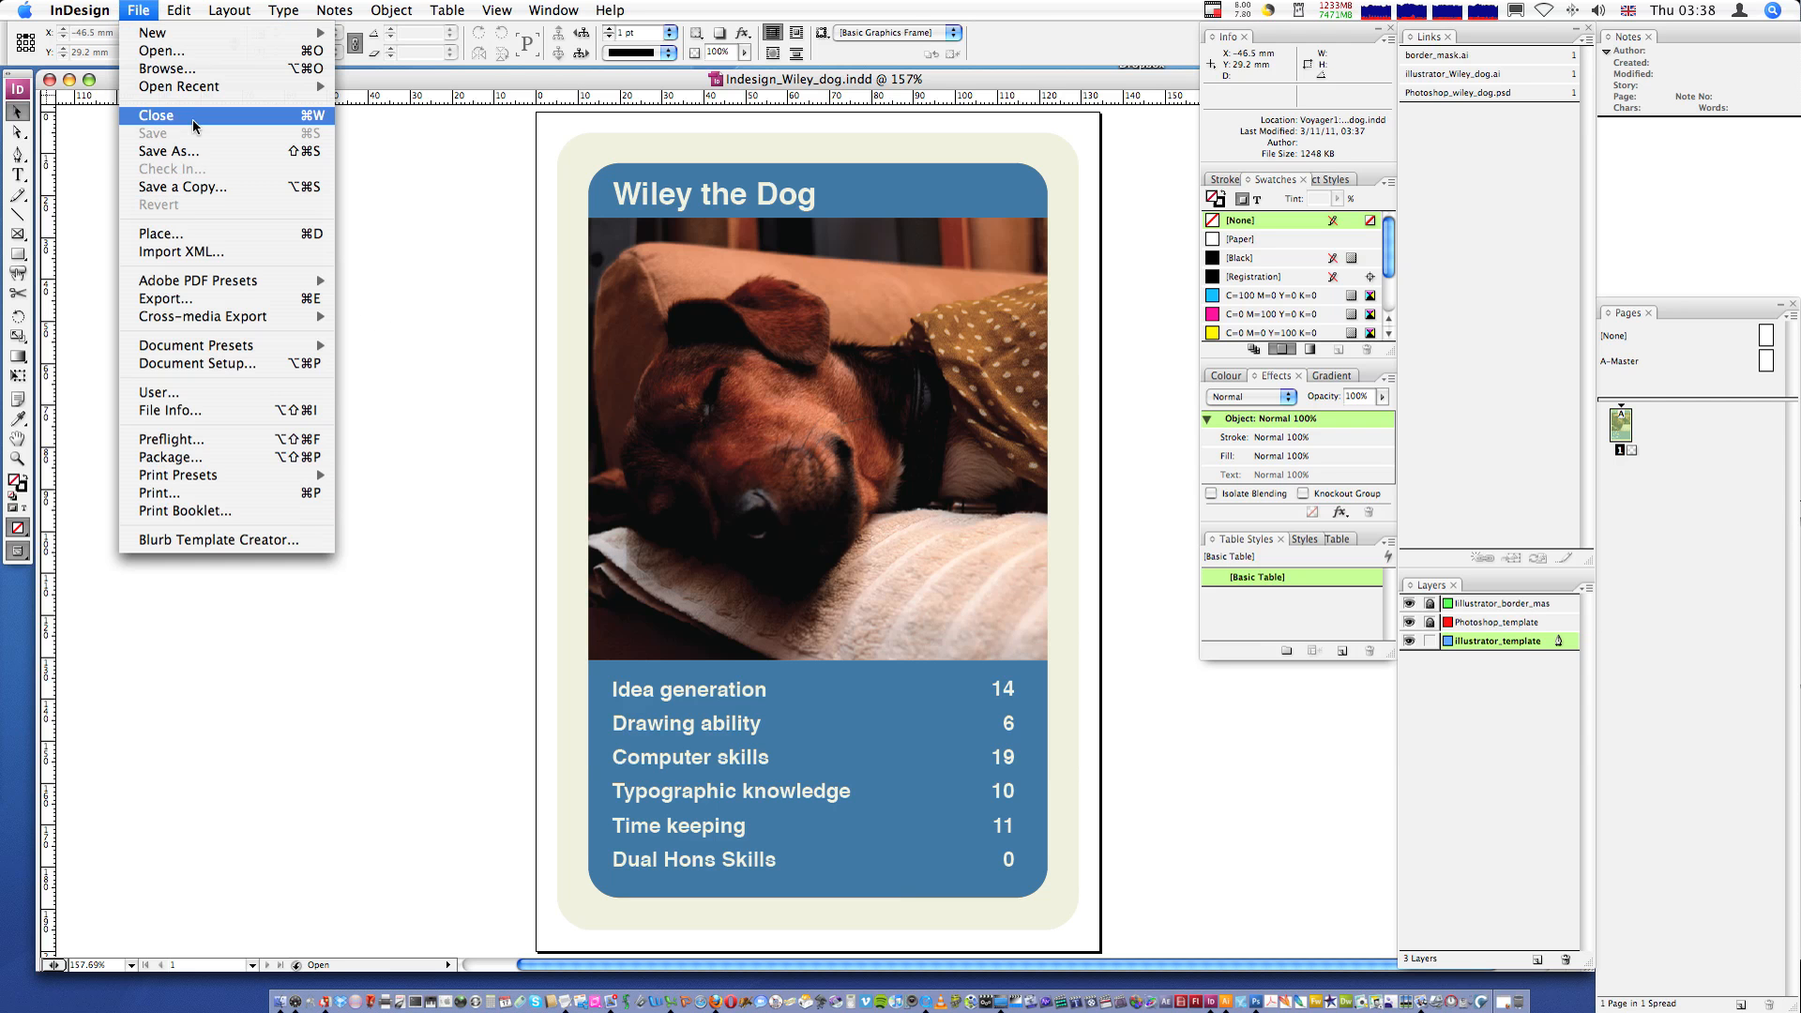
{"action": "mouse_move", "coordinate": [234, 316]}
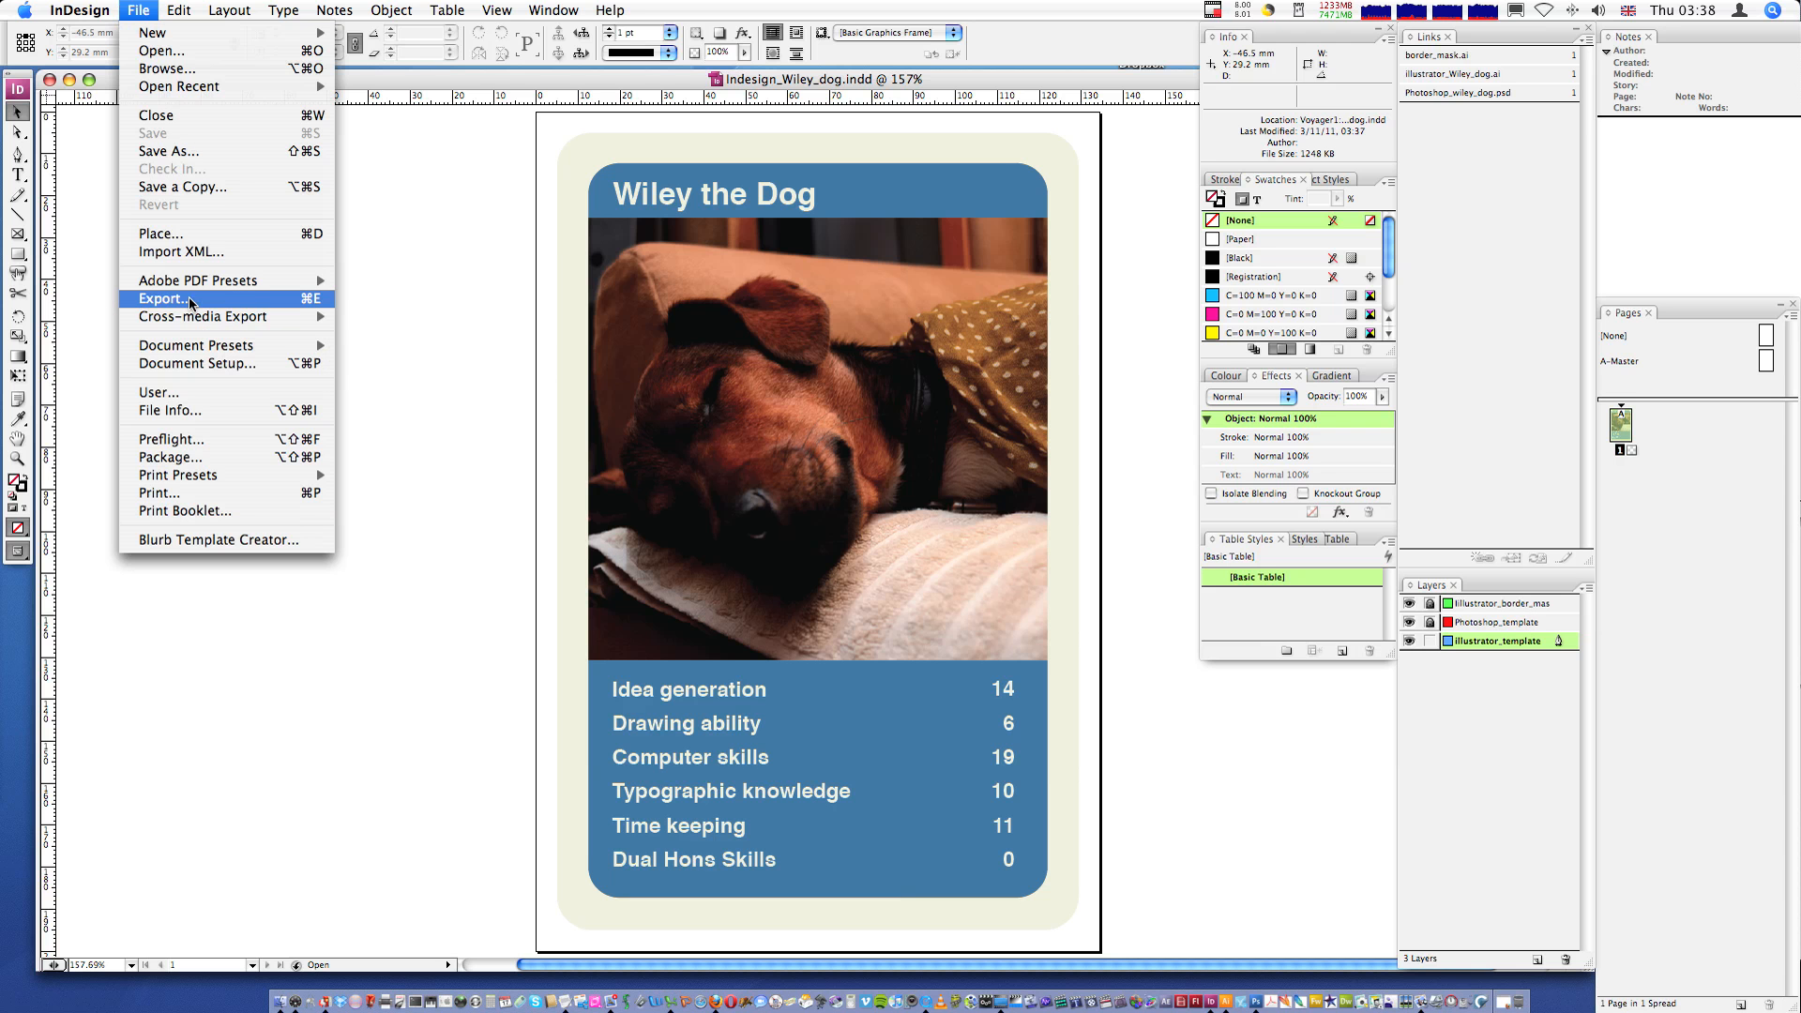
{"action": "left_click", "coordinate": [199, 299]}
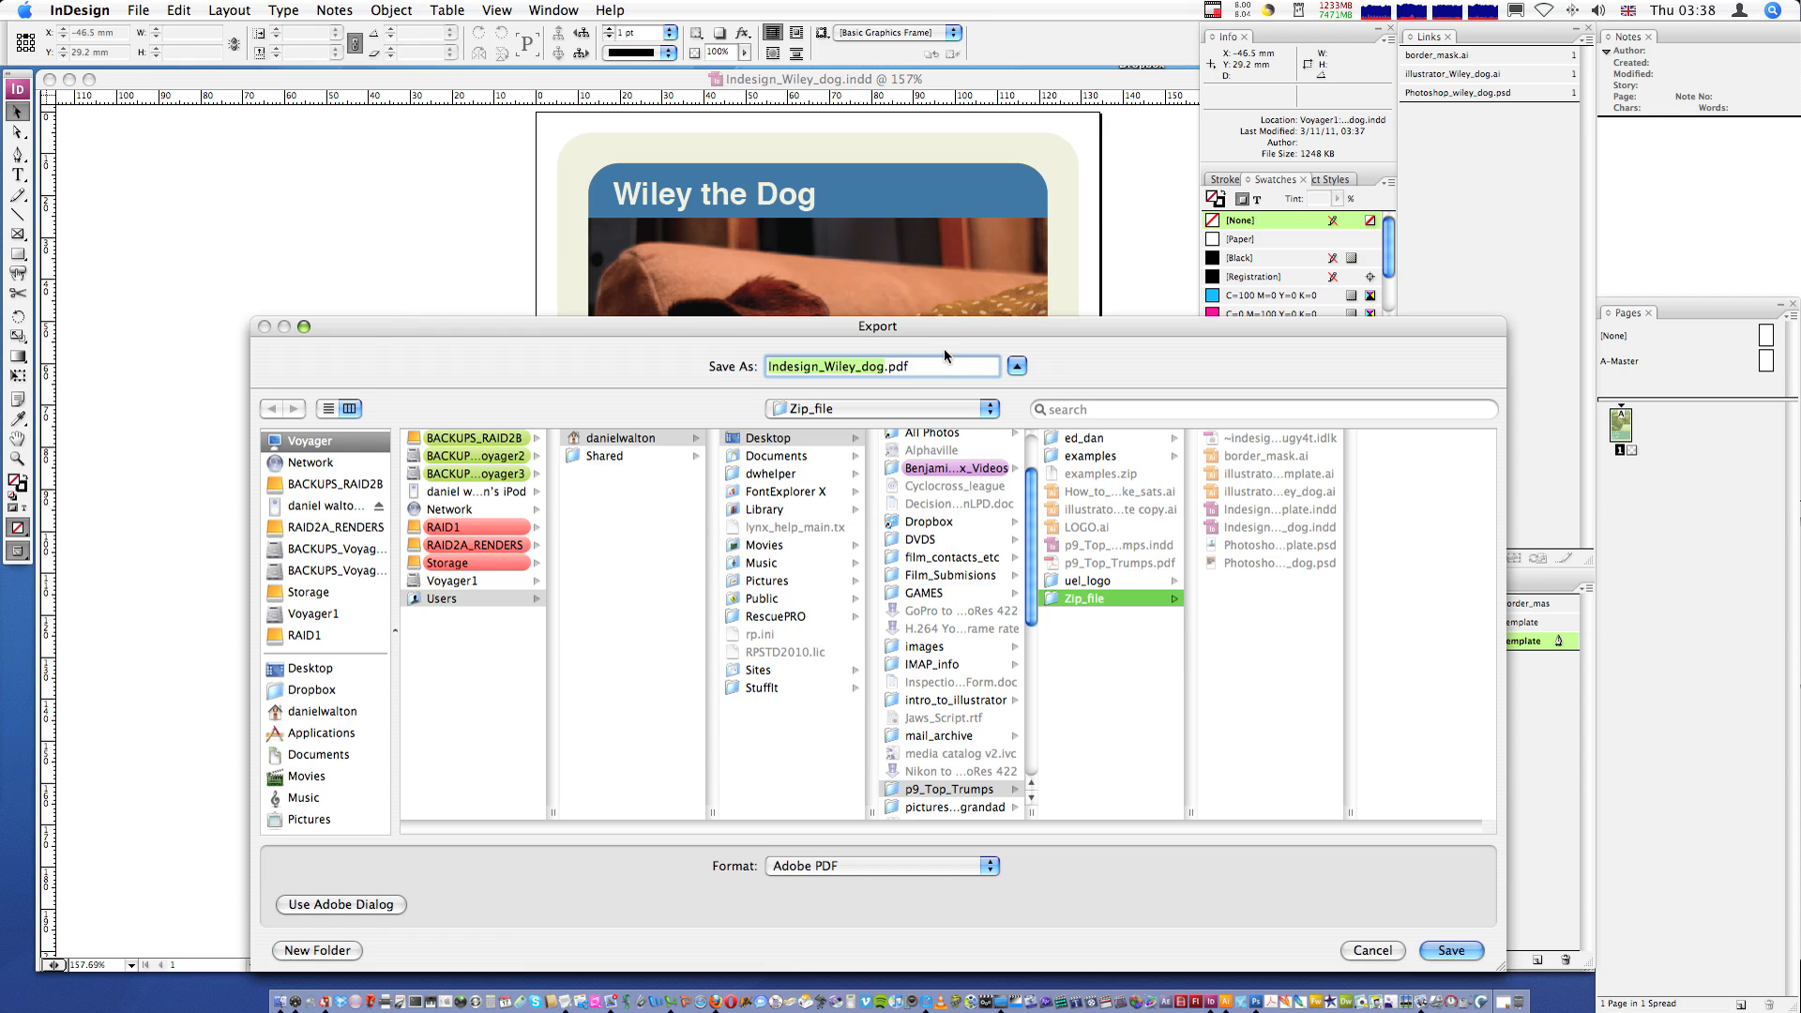
{"action": "left_click_drag", "start_coordinate": [930, 328], "coordinate": [836, 256]}
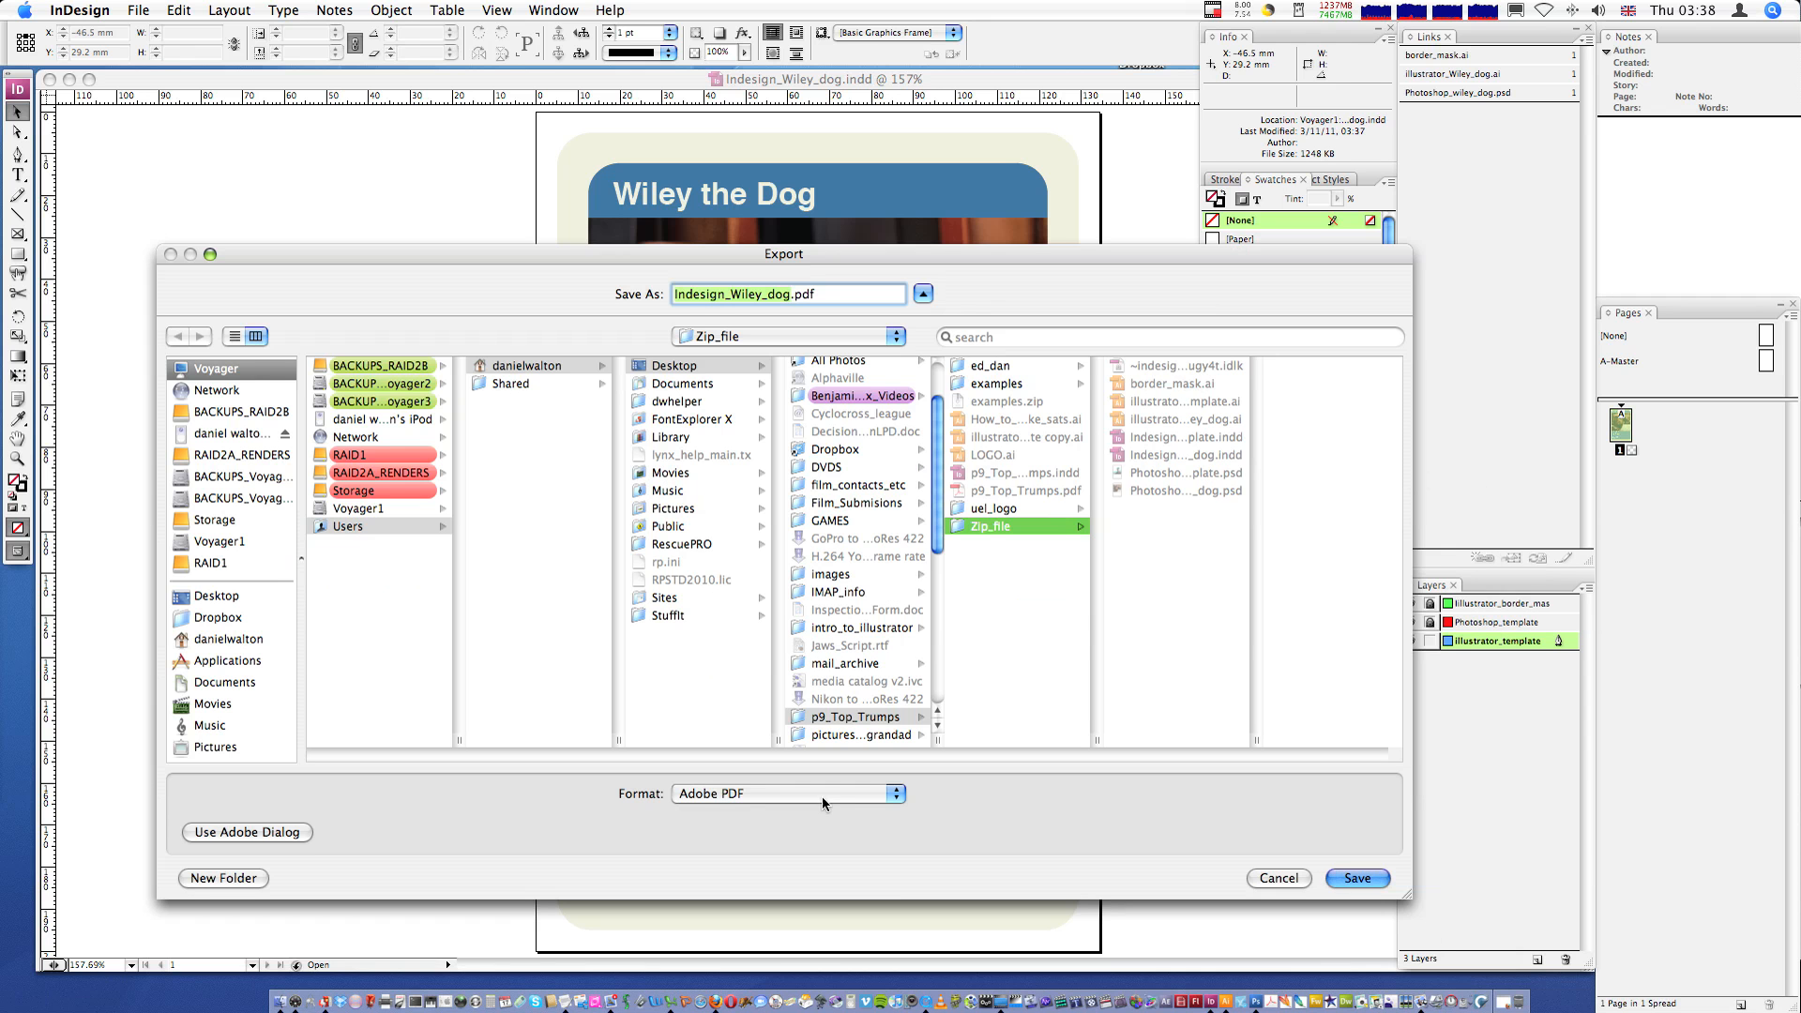
{"action": "left_click", "coordinate": [692, 799]}
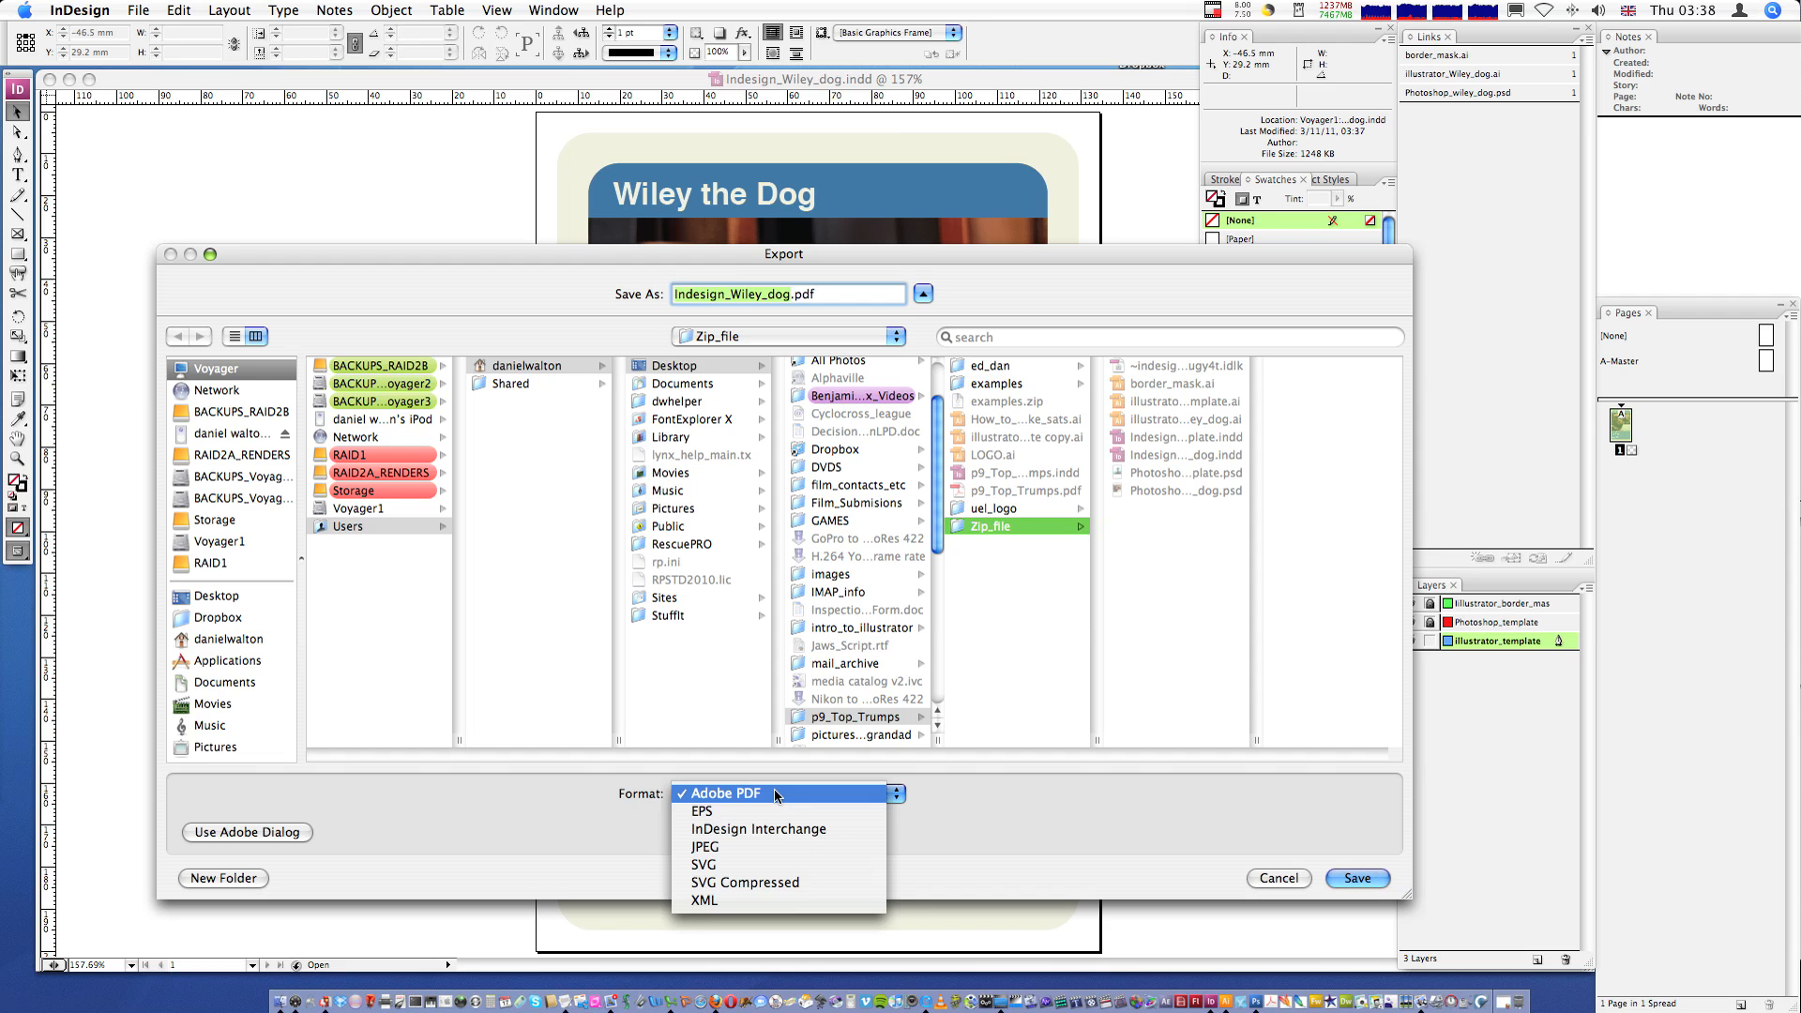
{"action": "left_click", "coordinate": [776, 796]}
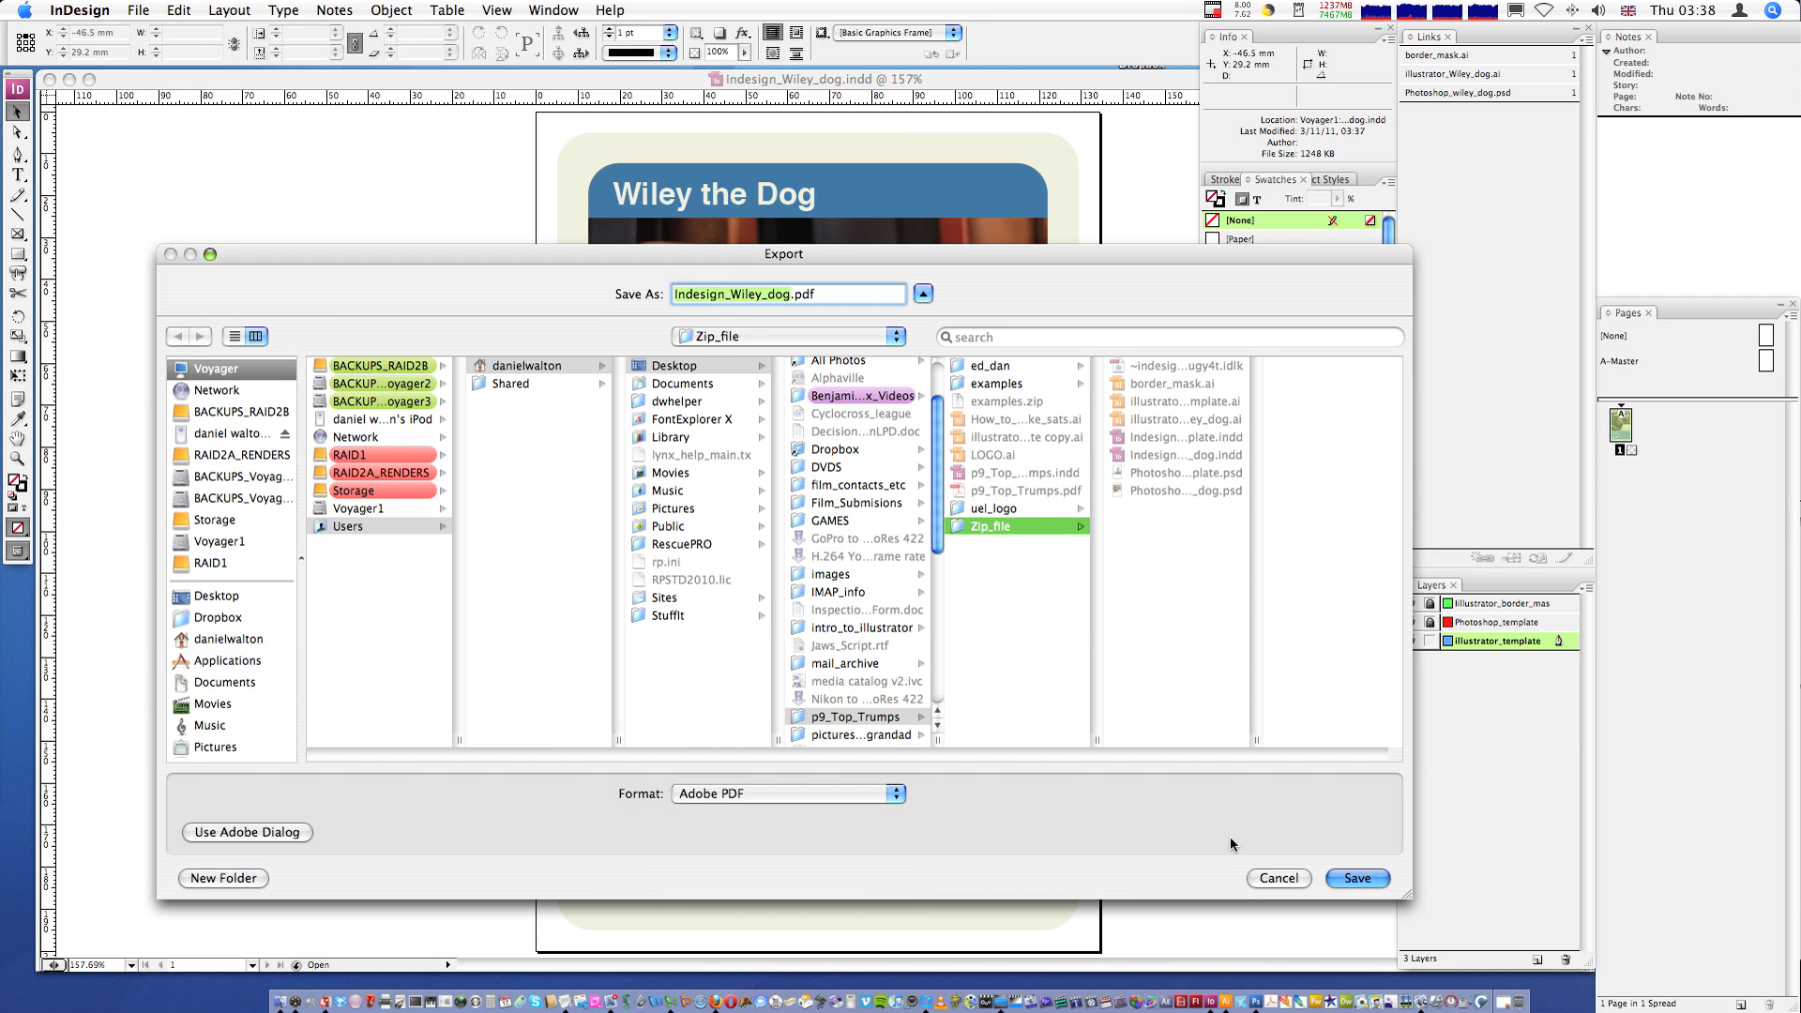
{"action": "left_click", "coordinate": [1357, 878]}
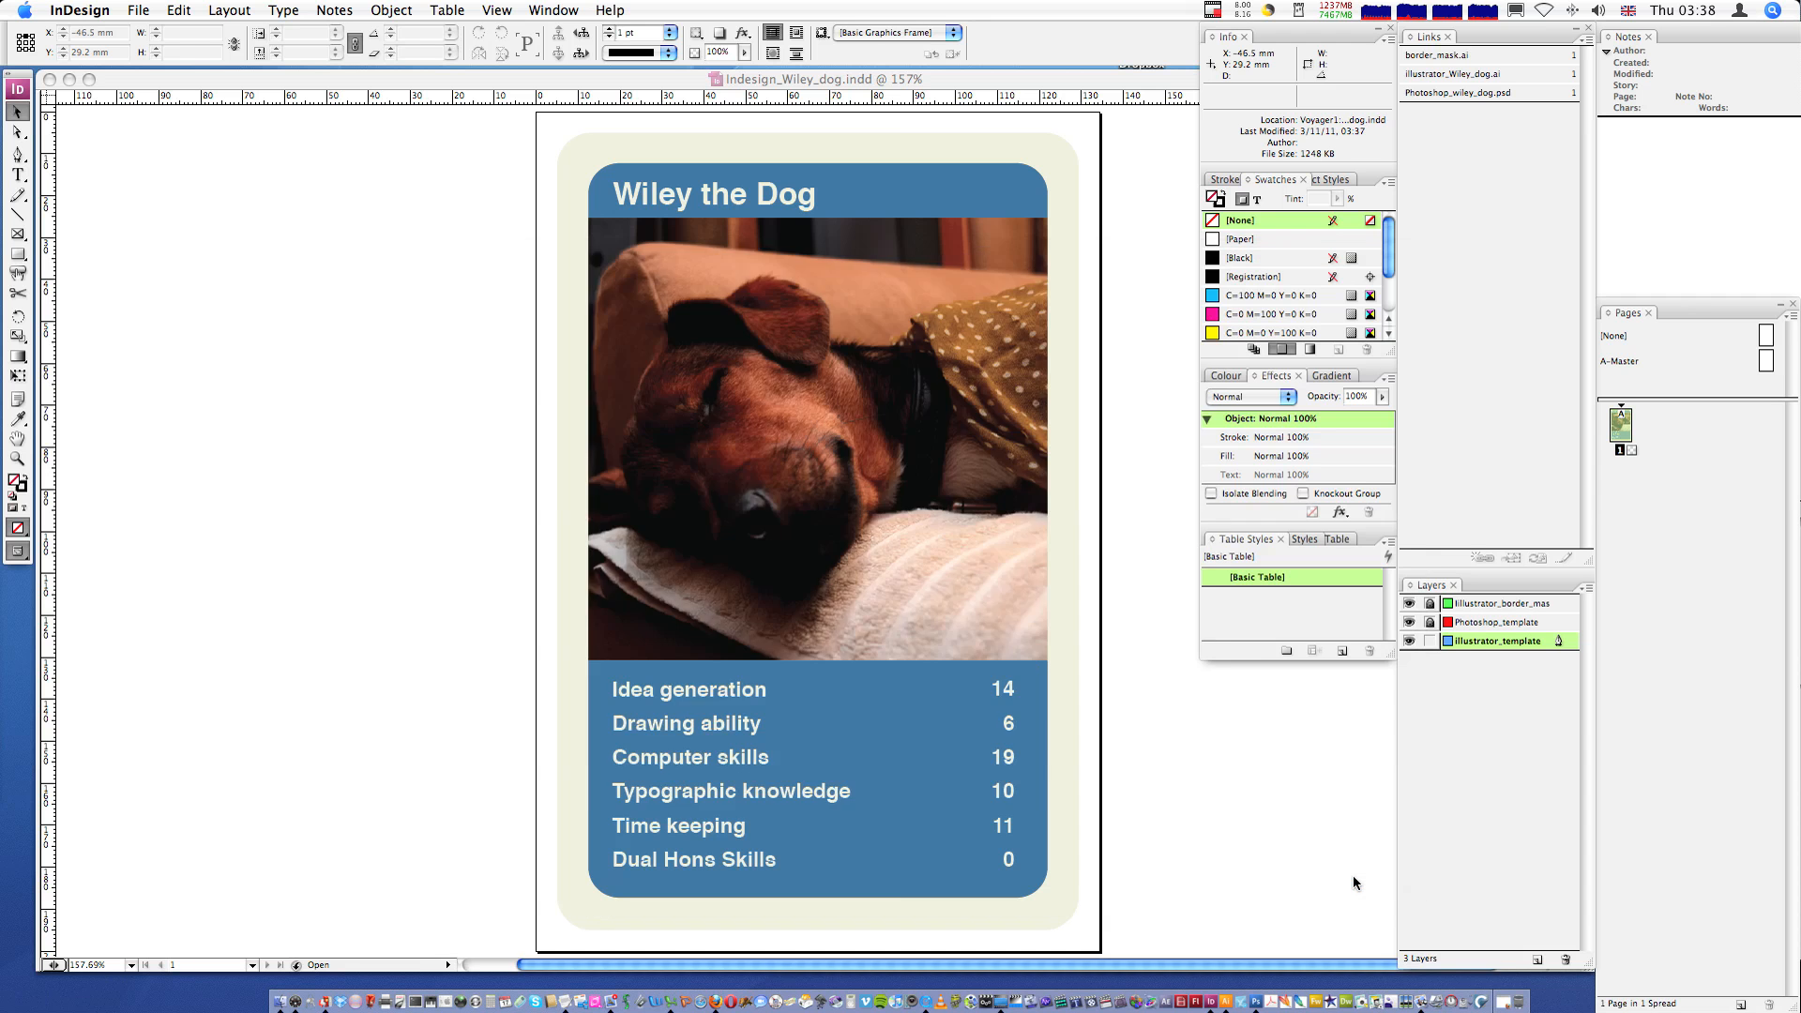
- Review the General, Compression, Marks and Bleeds, Output, Advanced, Security and Summary panels of the PDF export settings
{"action": "left_click_drag", "start_coordinate": [895, 244], "coordinate": [644, 182]}
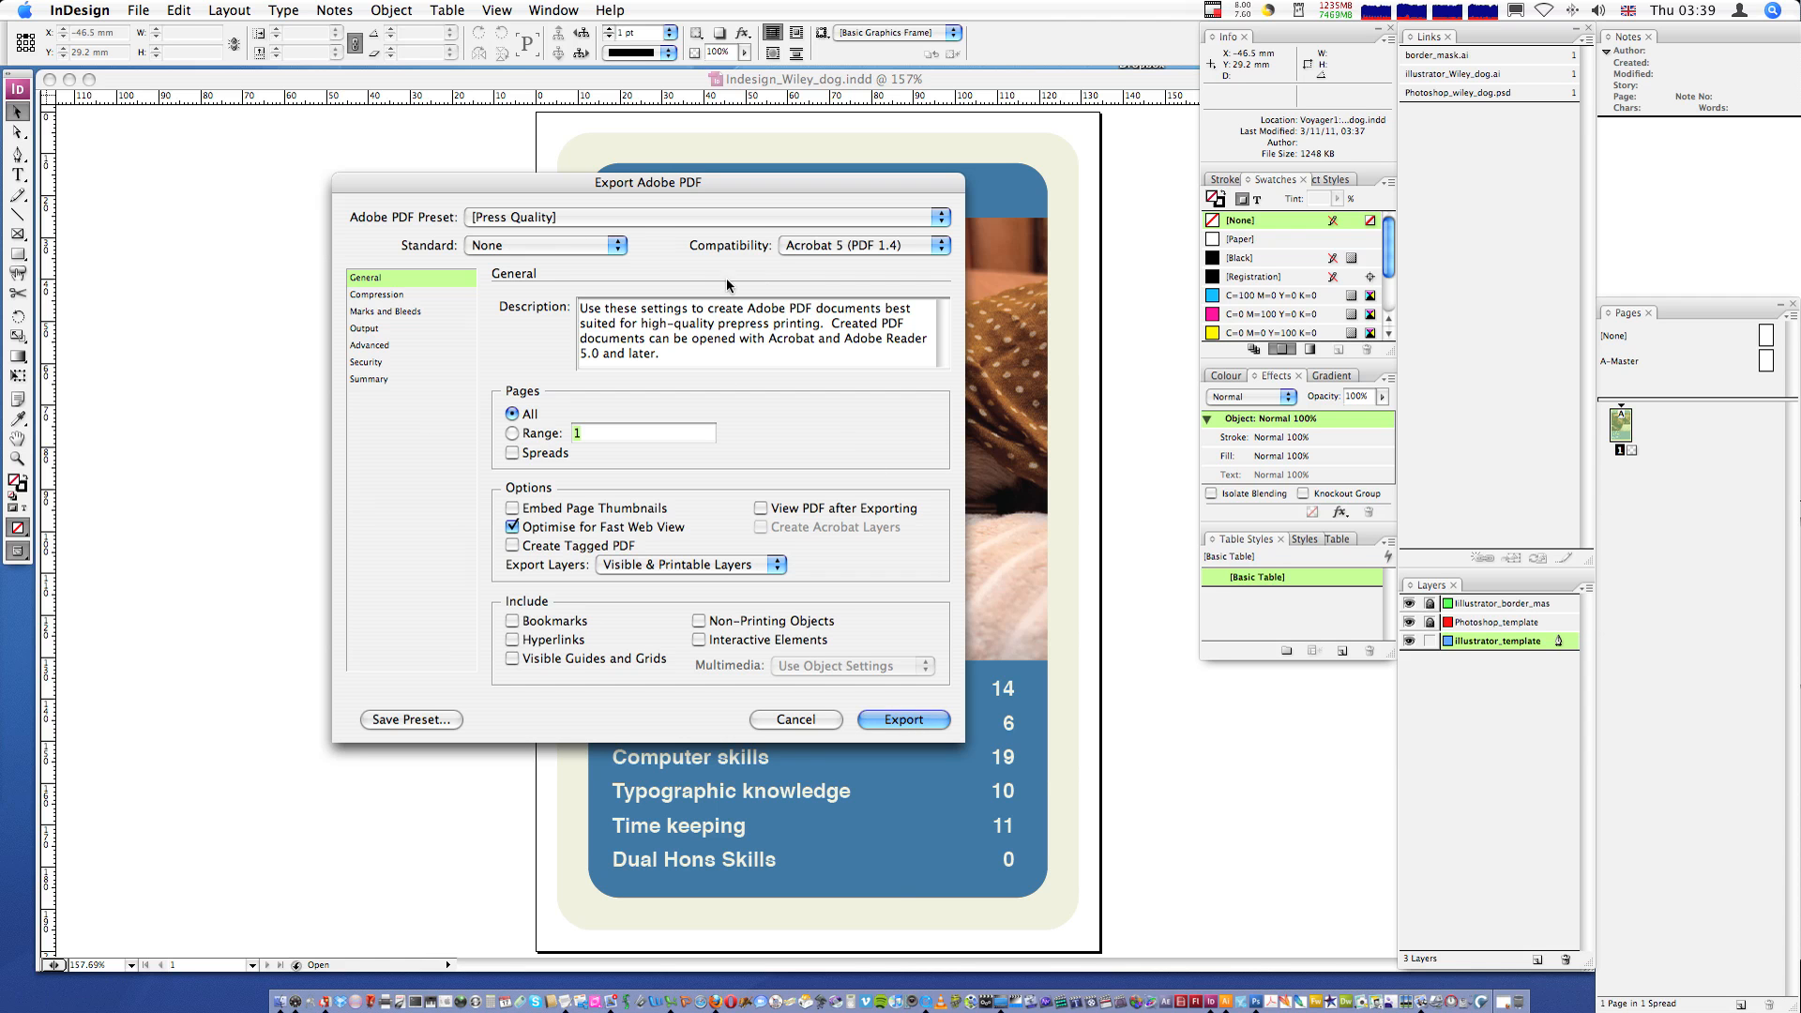
{"action": "left_click", "coordinate": [703, 217]}
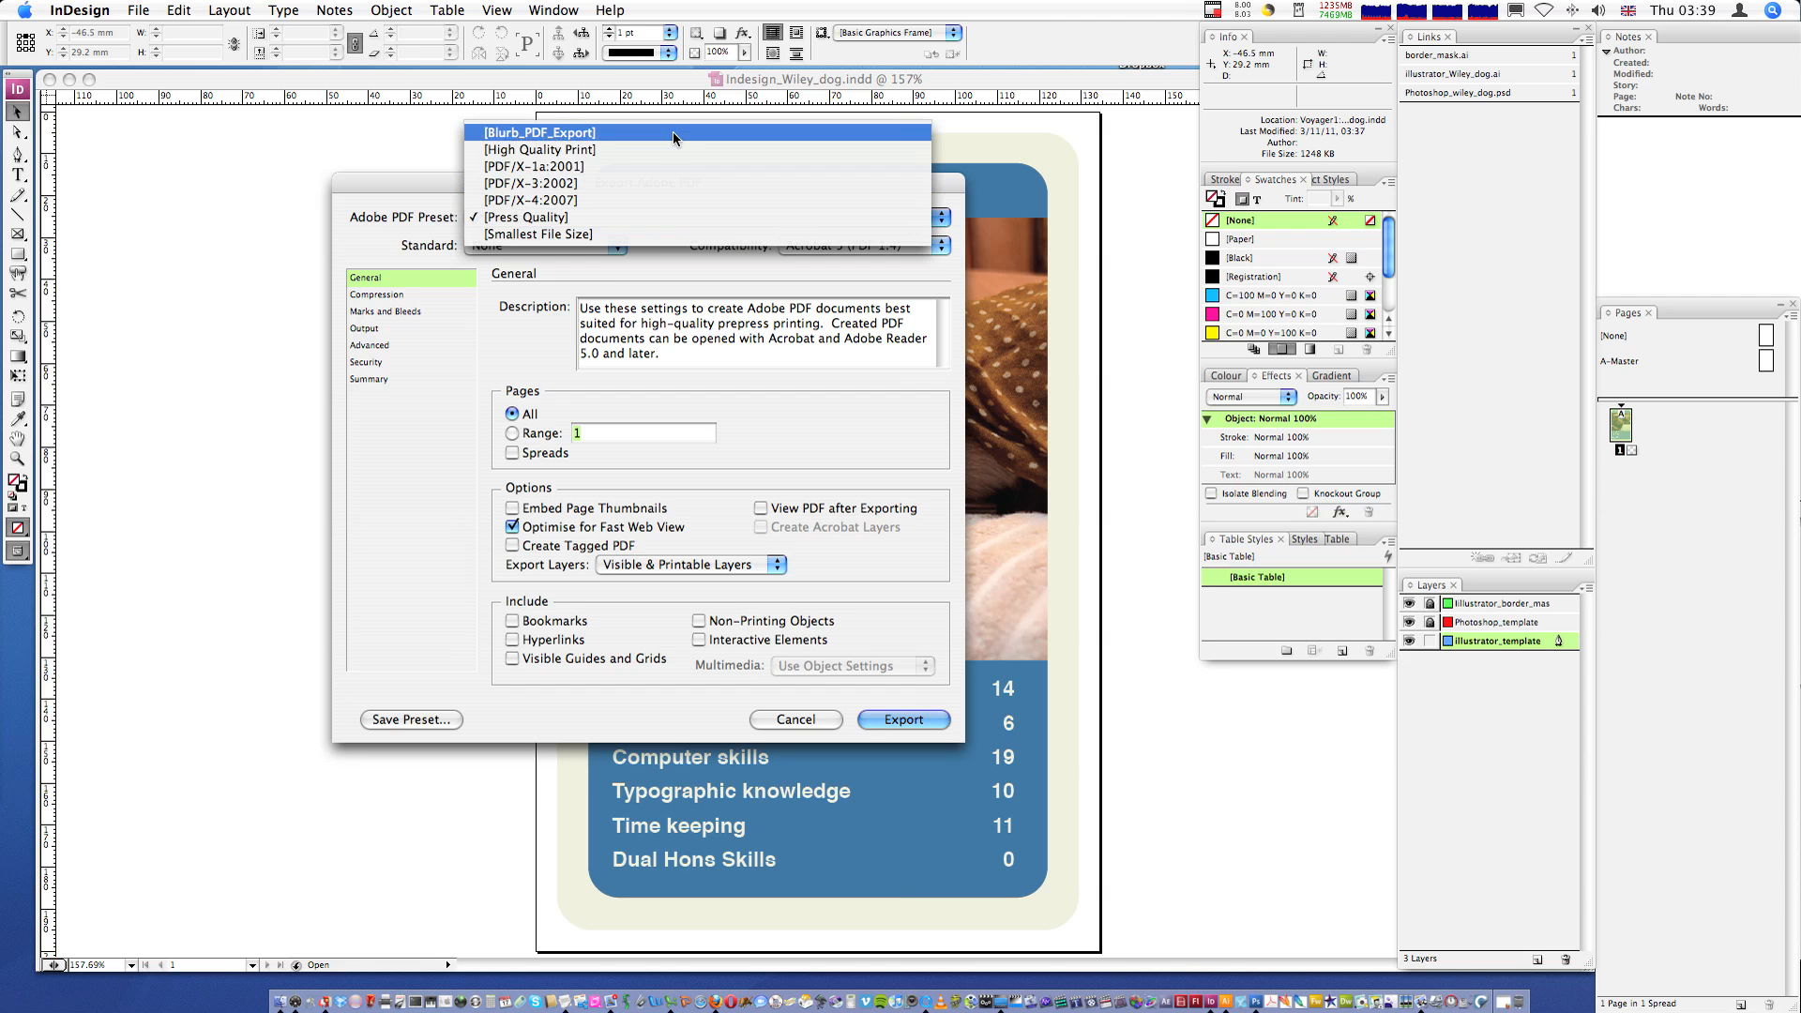
{"action": "left_click", "coordinate": [474, 284]}
{"action": "left_click", "coordinate": [389, 297]}
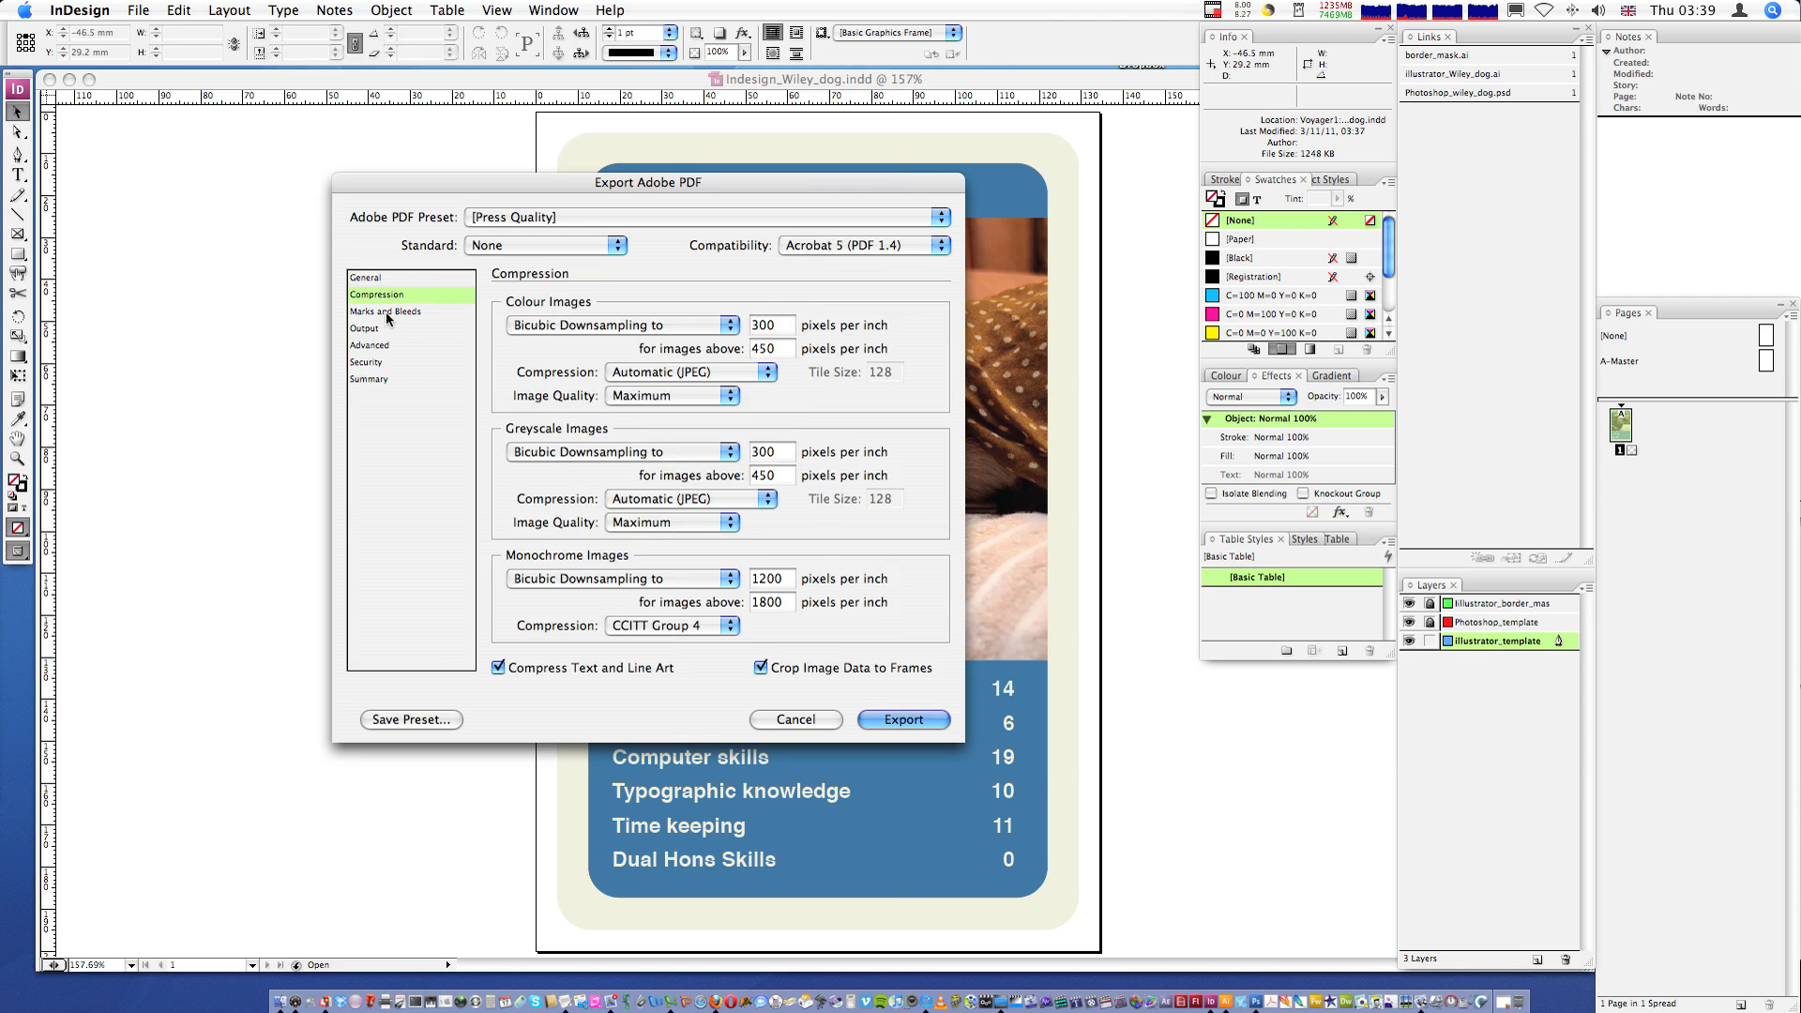
{"action": "left_click", "coordinate": [386, 312]}
{"action": "left_click", "coordinate": [380, 330]}
{"action": "left_click", "coordinate": [380, 345]}
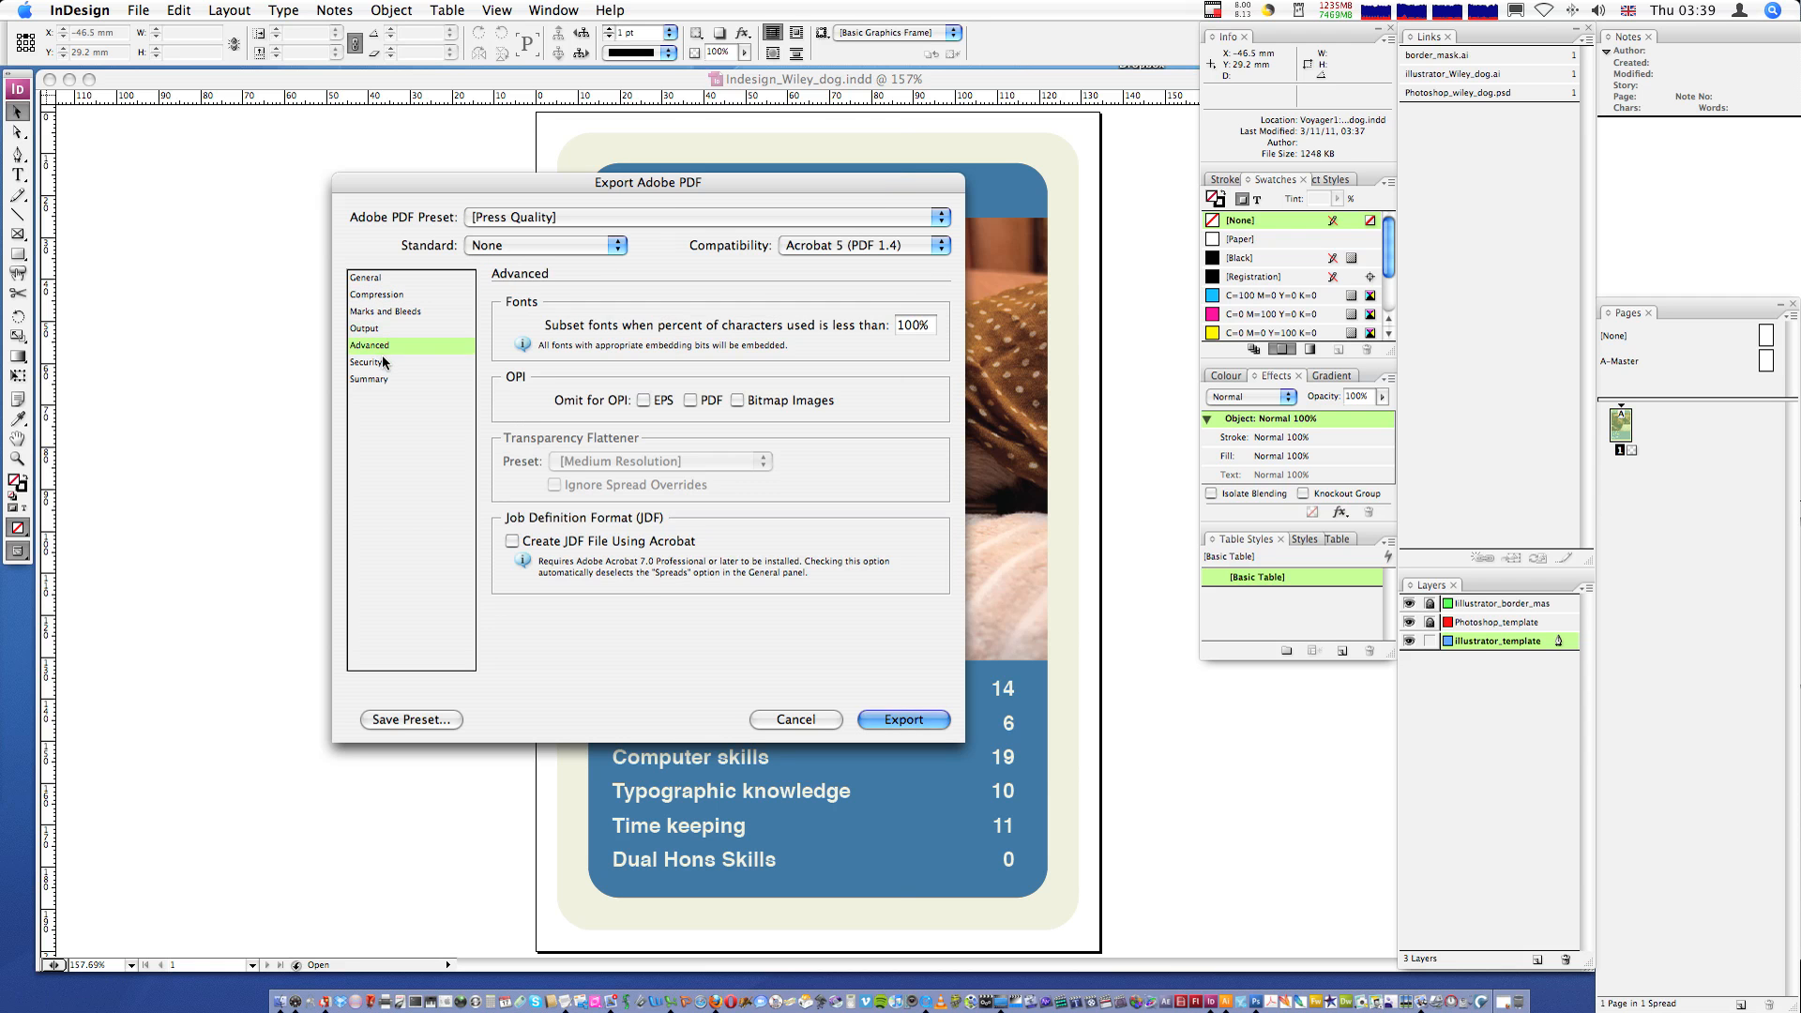
{"action": "left_click", "coordinate": [379, 362]}
{"action": "left_click", "coordinate": [380, 376]}
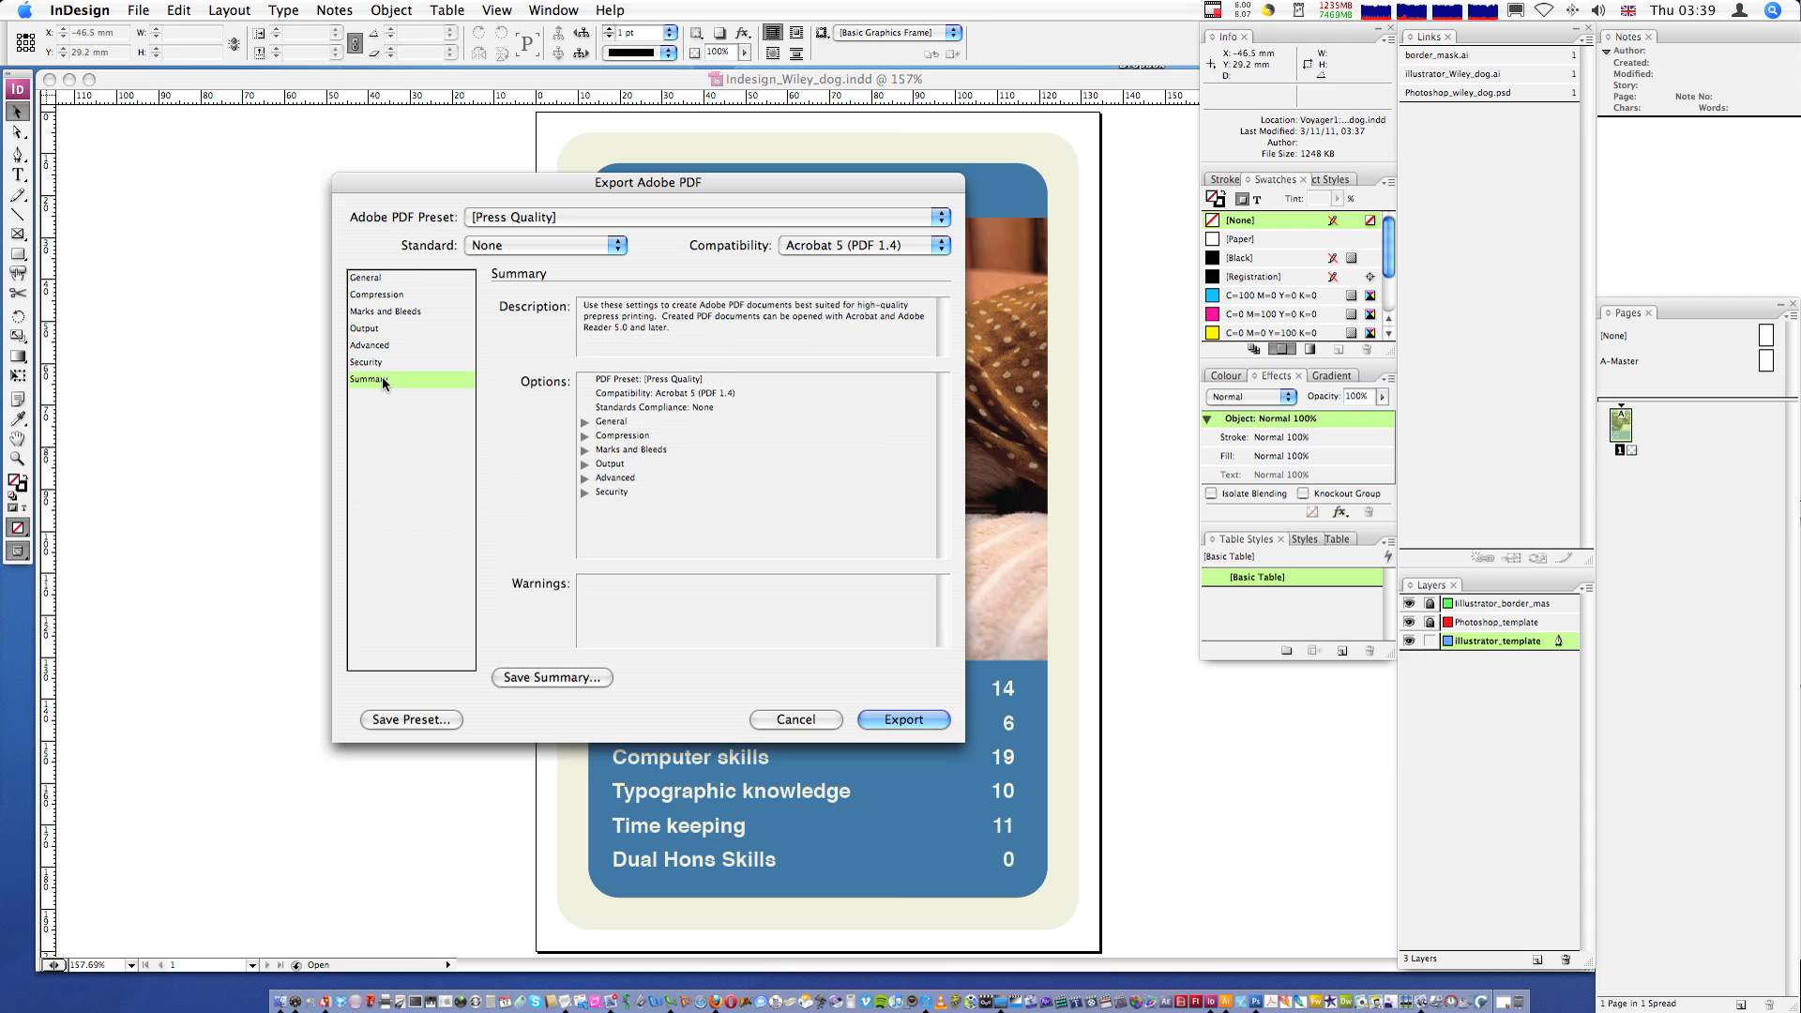
{"action": "left_click", "coordinate": [394, 280]}
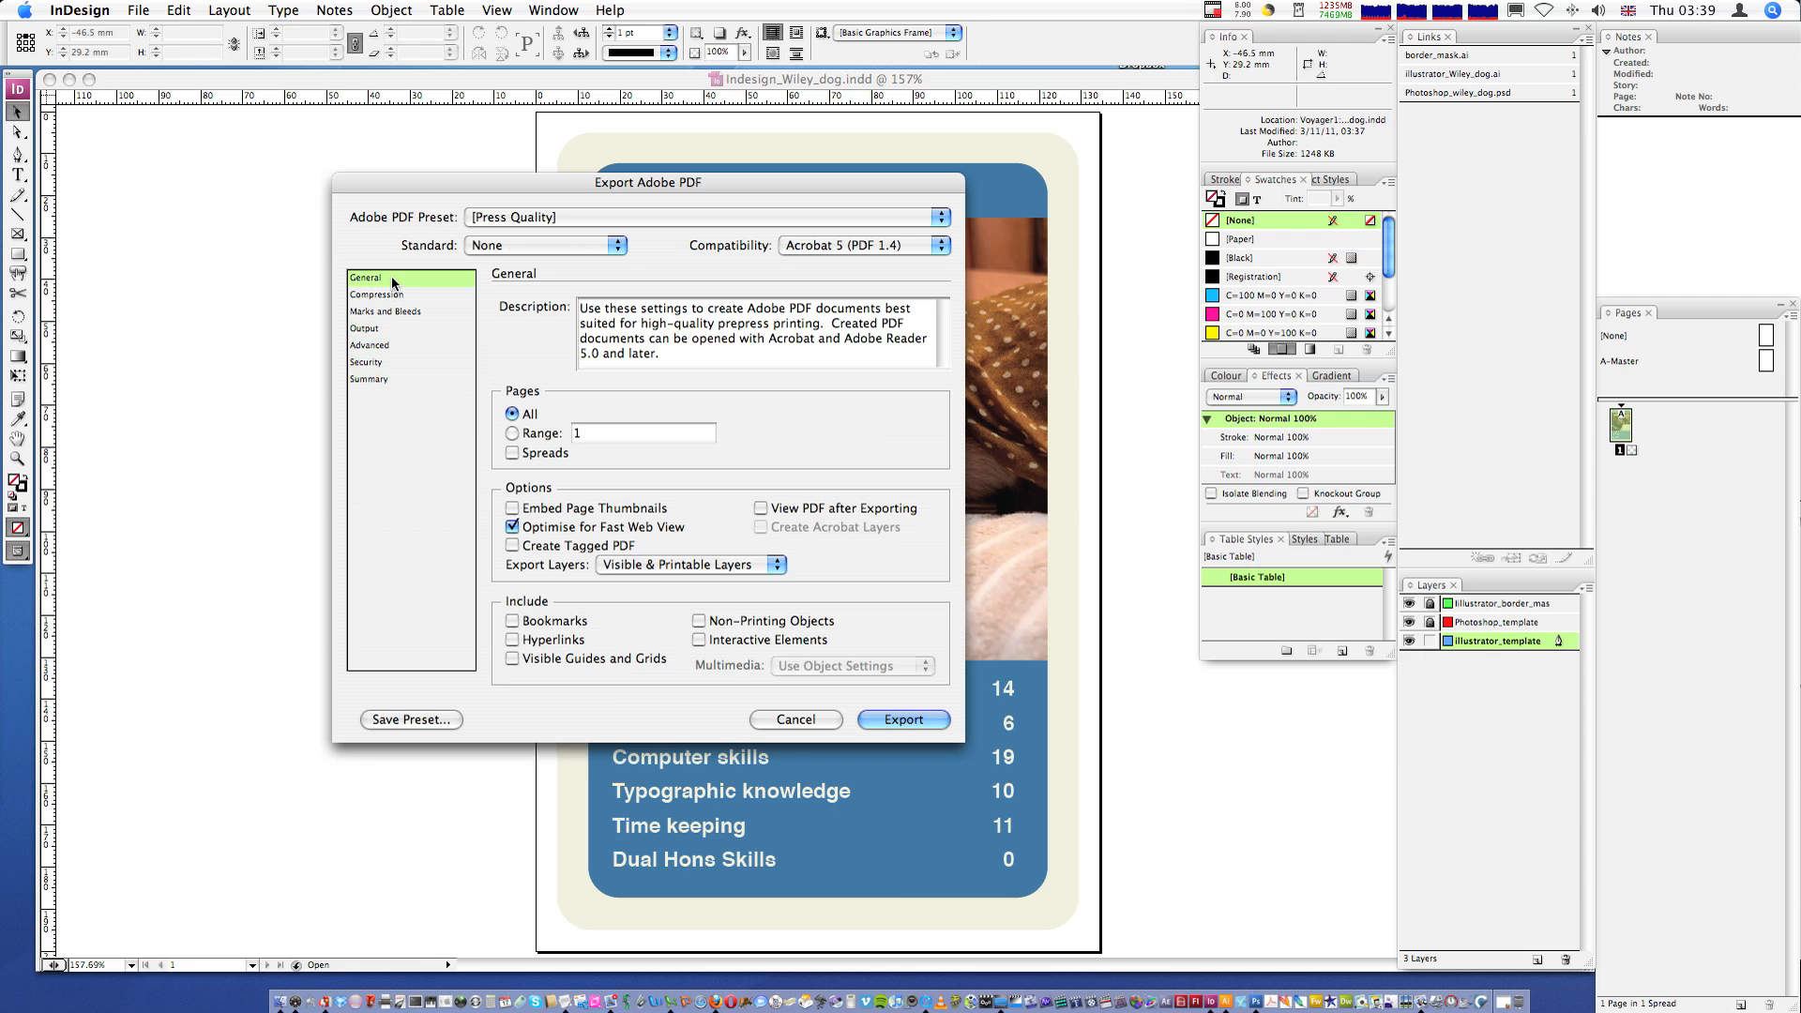
{"action": "left_click", "coordinate": [394, 295]}
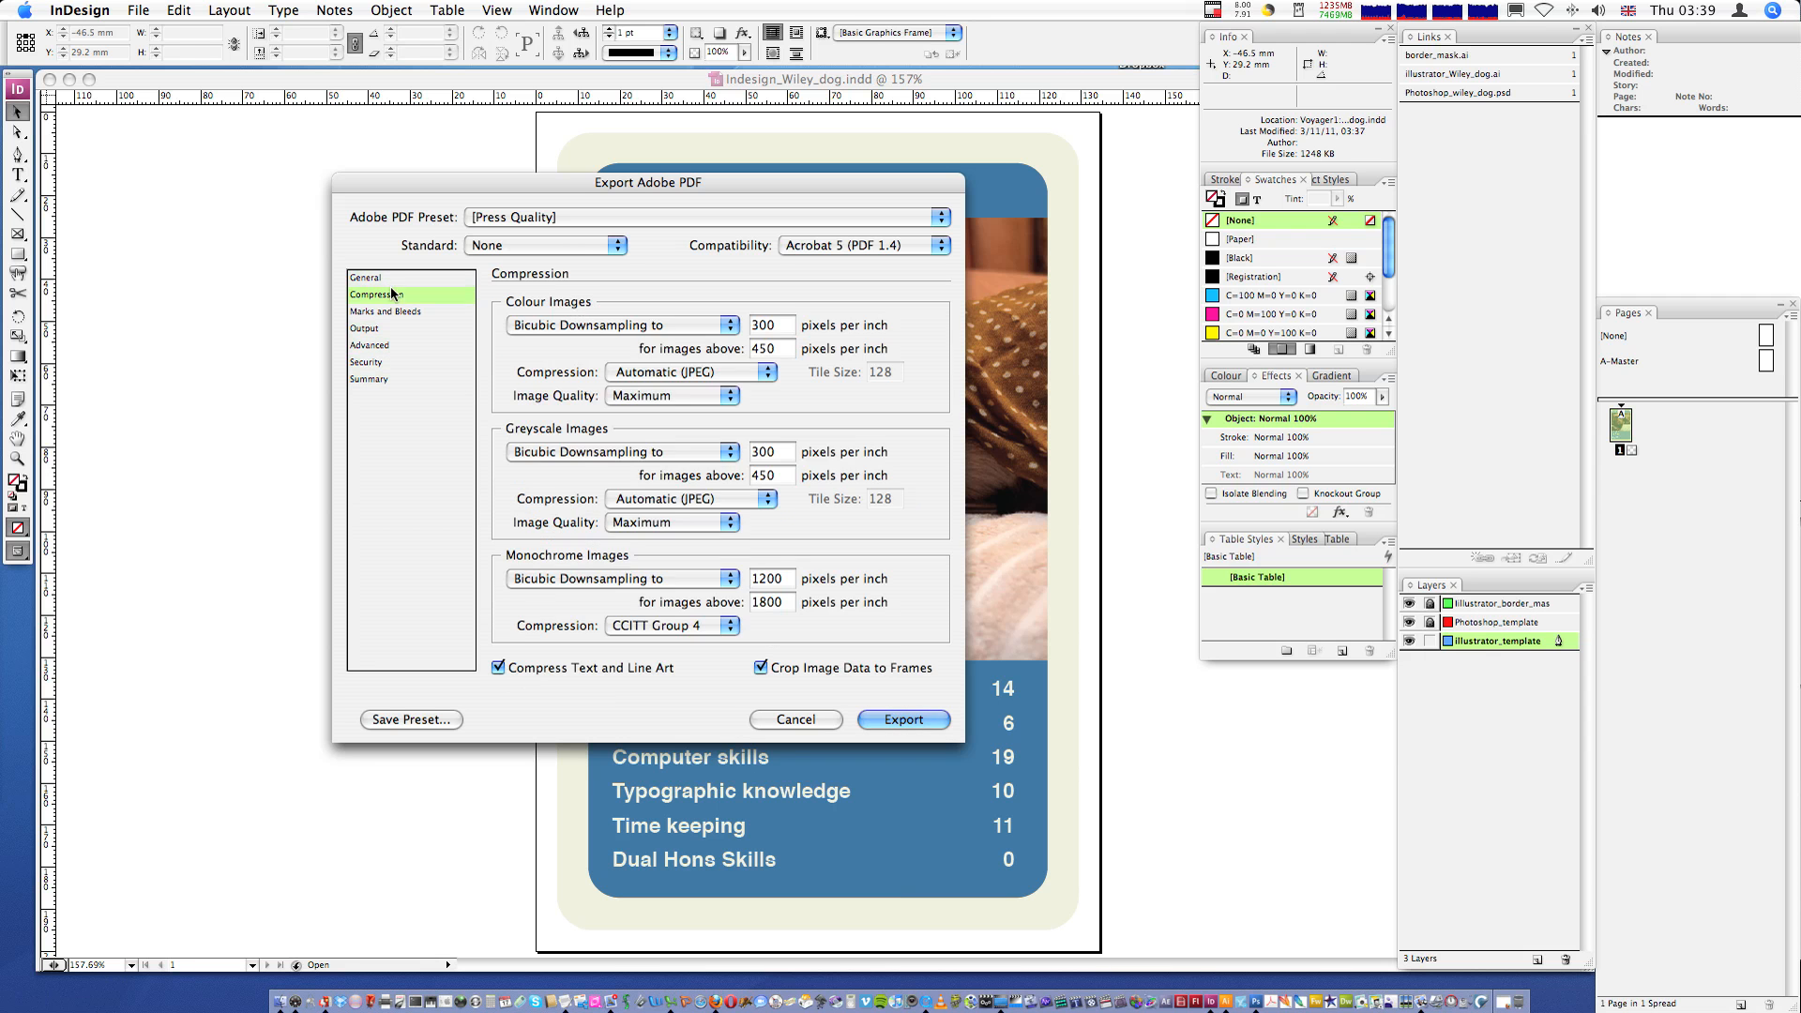
{"action": "left_click", "coordinate": [398, 276]}
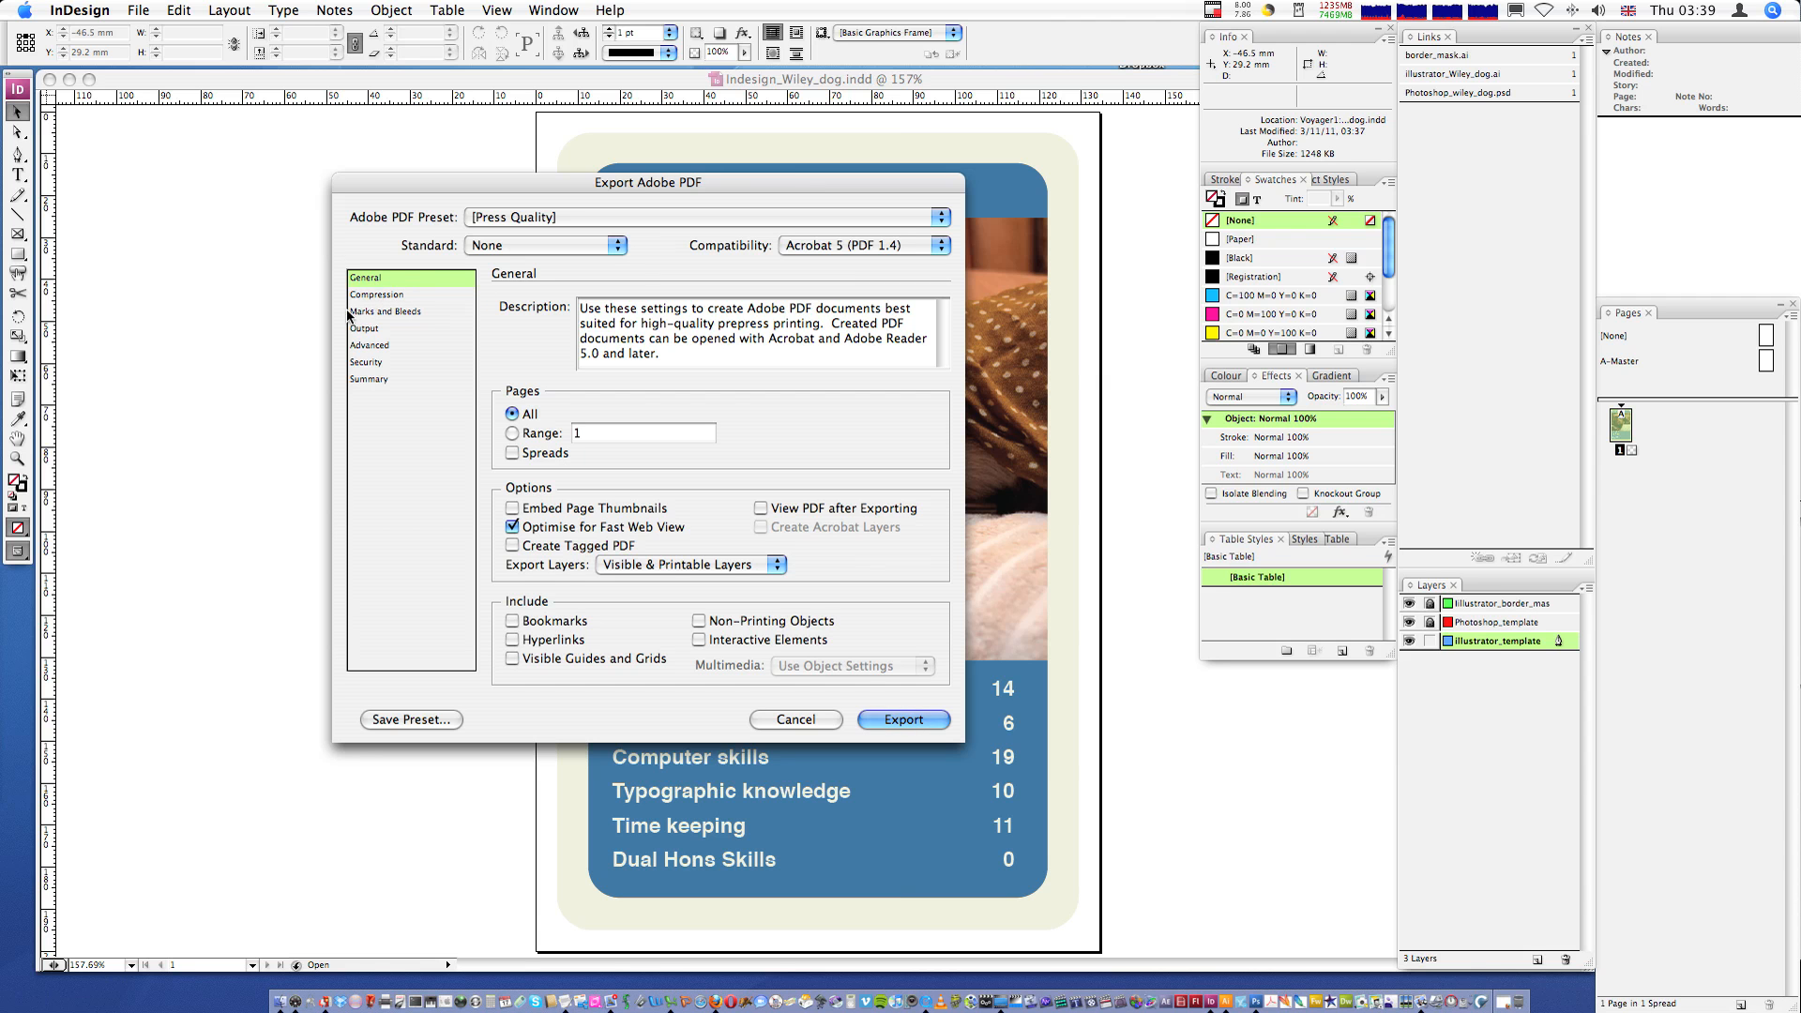
{"action": "left_click", "coordinate": [384, 311]}
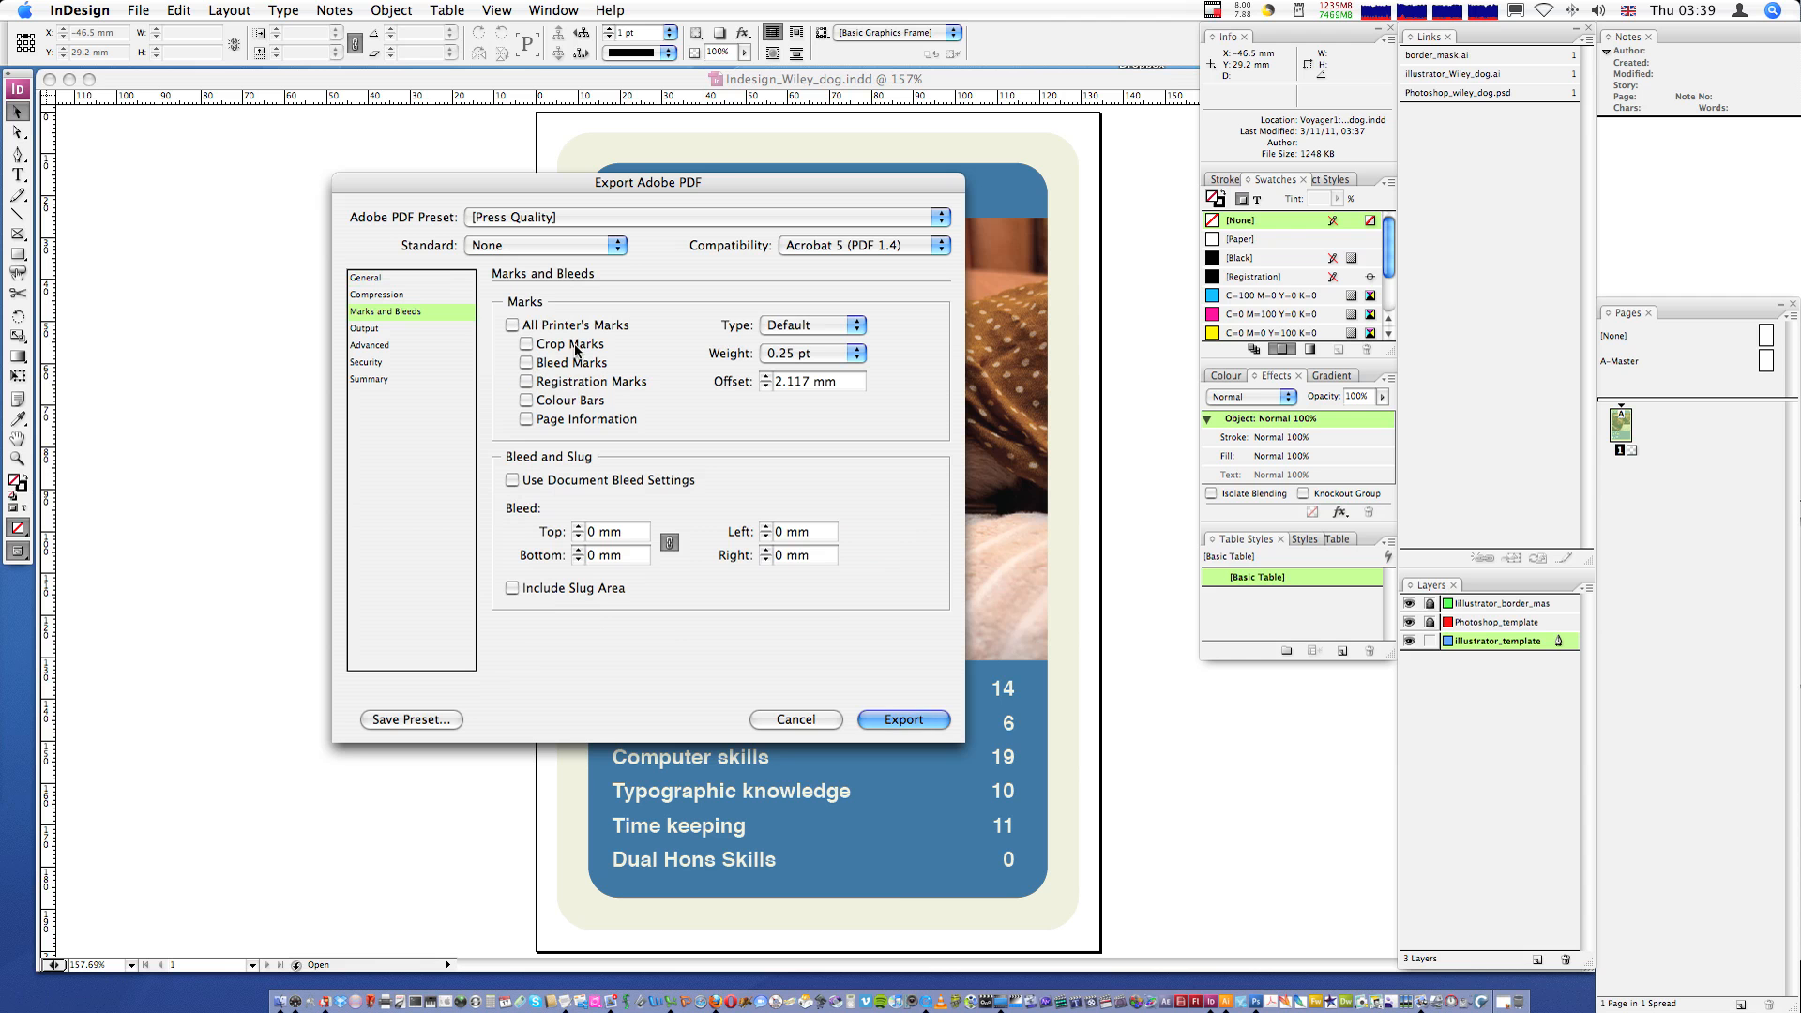
{"action": "left_click", "coordinate": [390, 279]}
- Export the PDF using the High Quality Print preset after checking its settings panels
{"action": "left_click", "coordinate": [569, 221]}
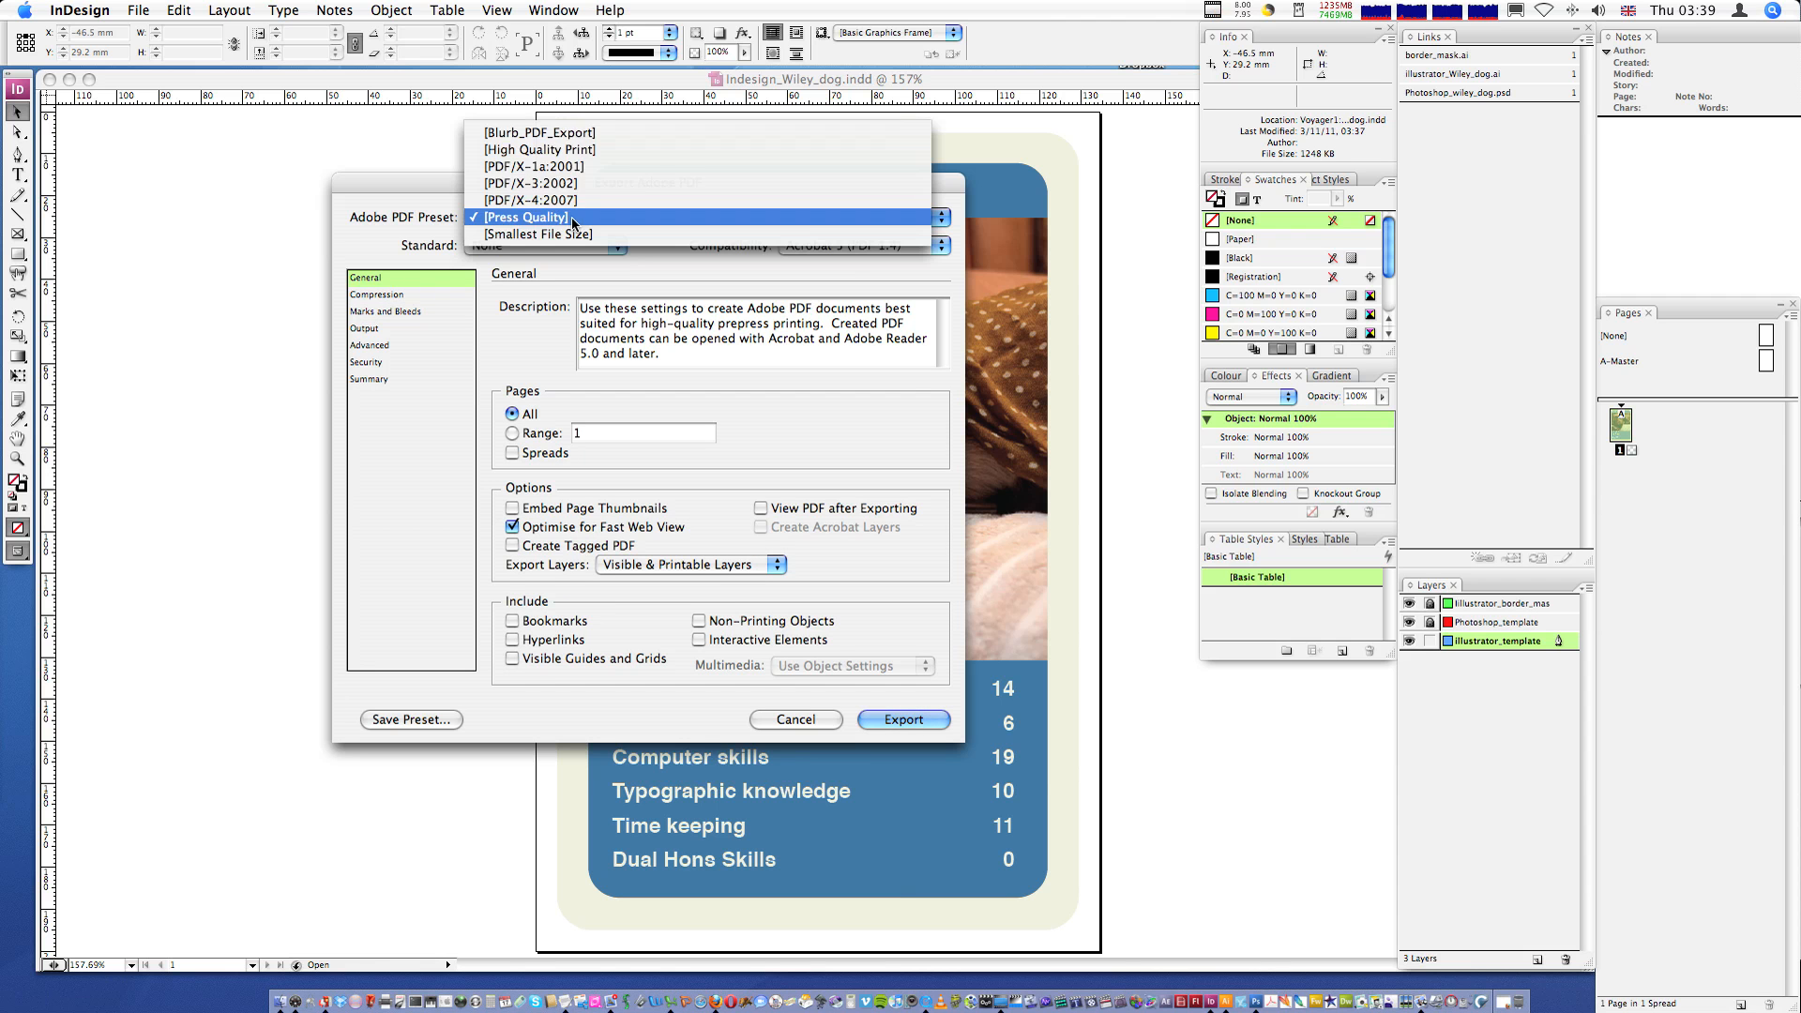
{"action": "left_click", "coordinate": [580, 150]}
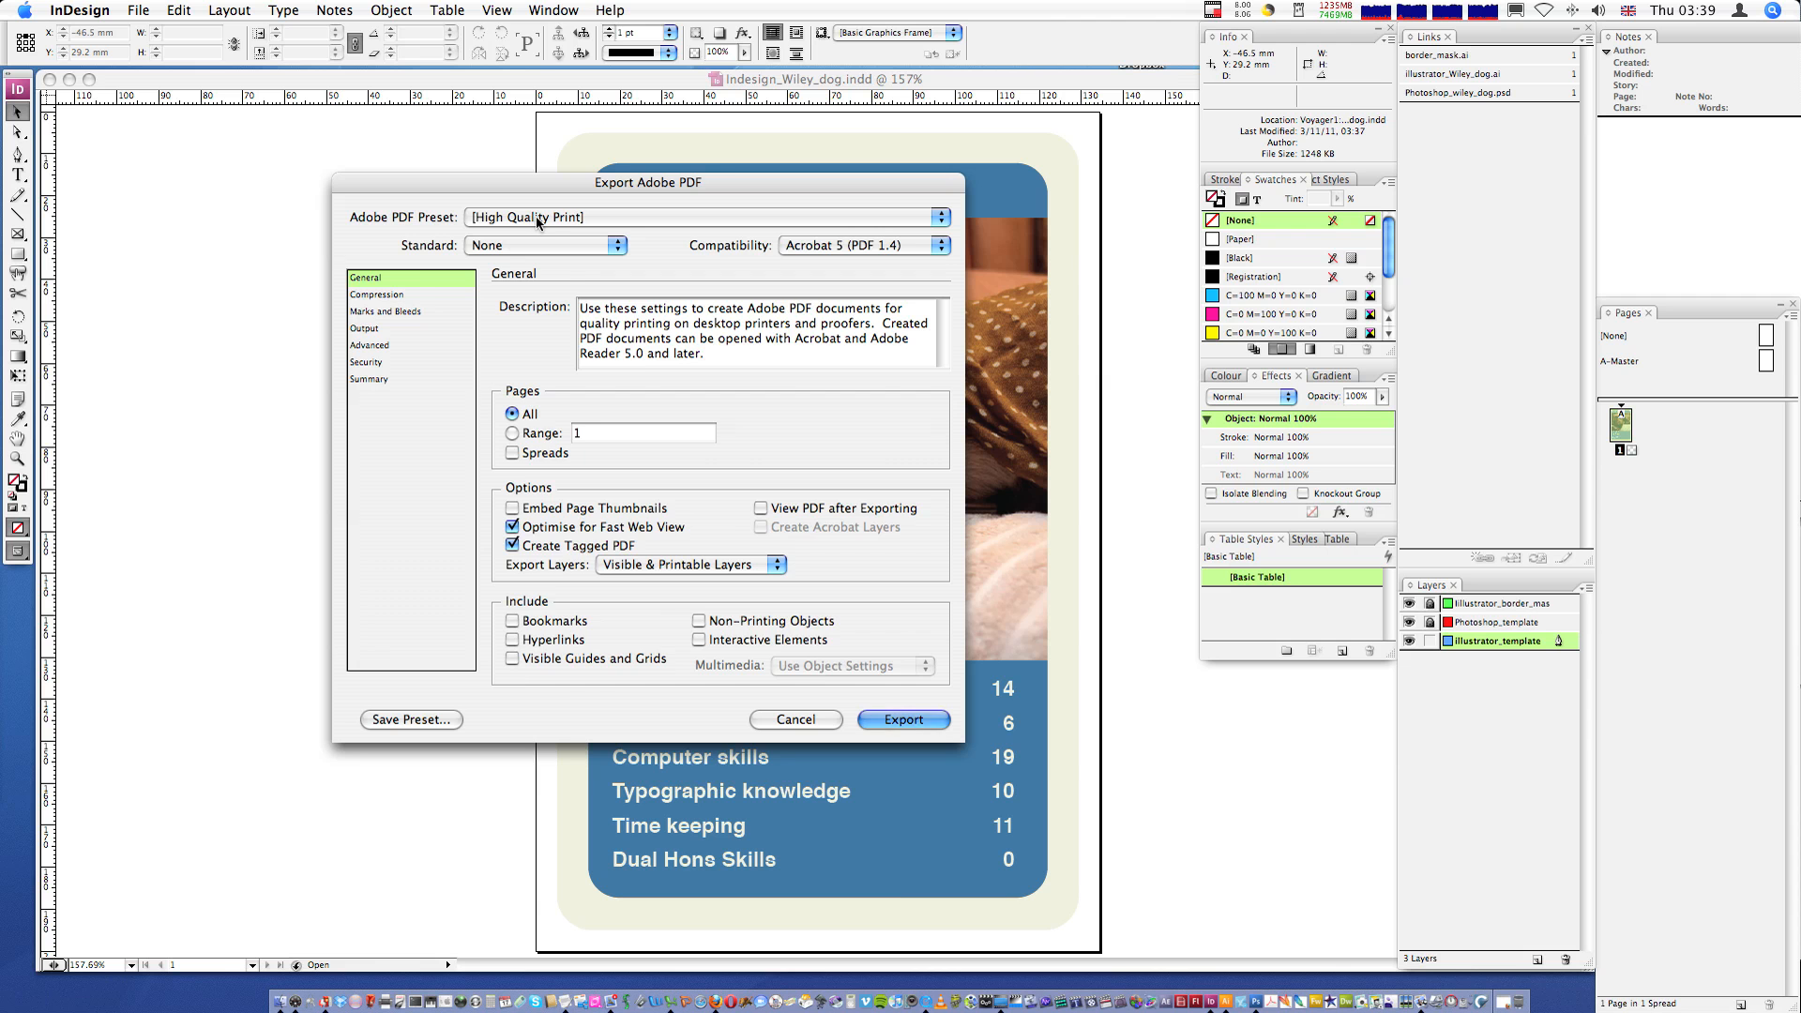
{"action": "left_click", "coordinate": [413, 295]}
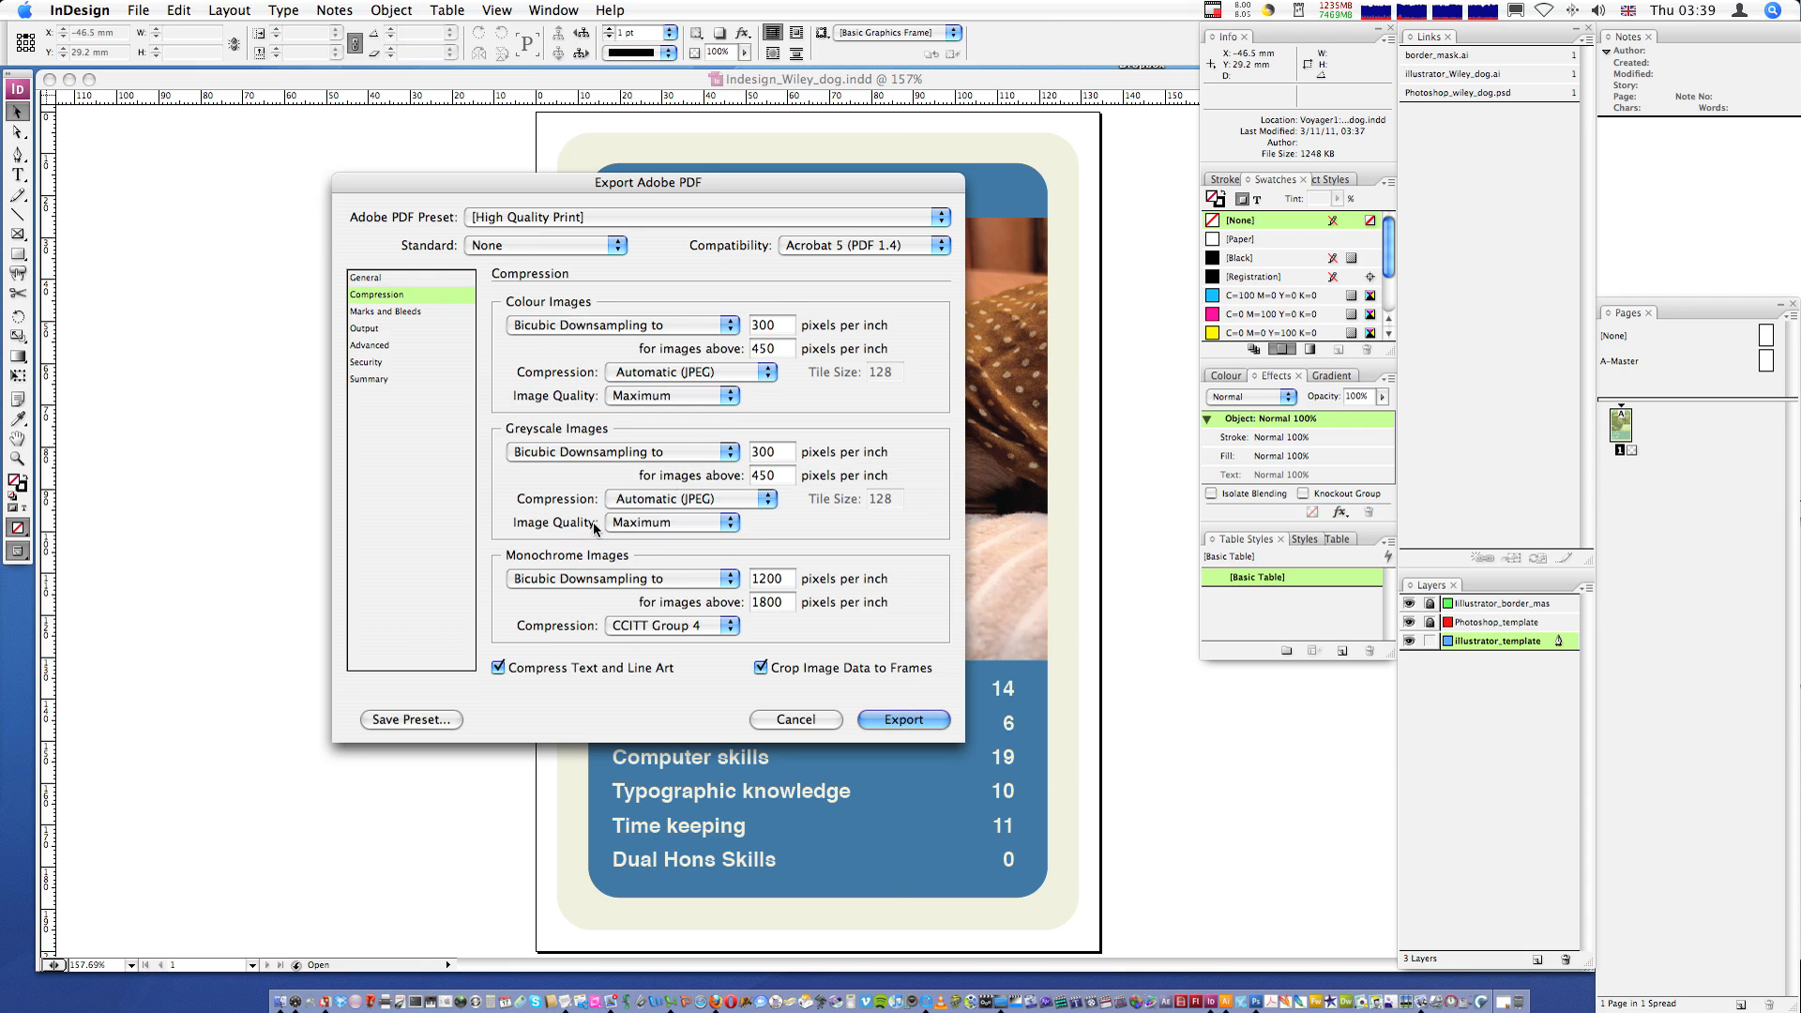
{"action": "left_click", "coordinate": [386, 319]}
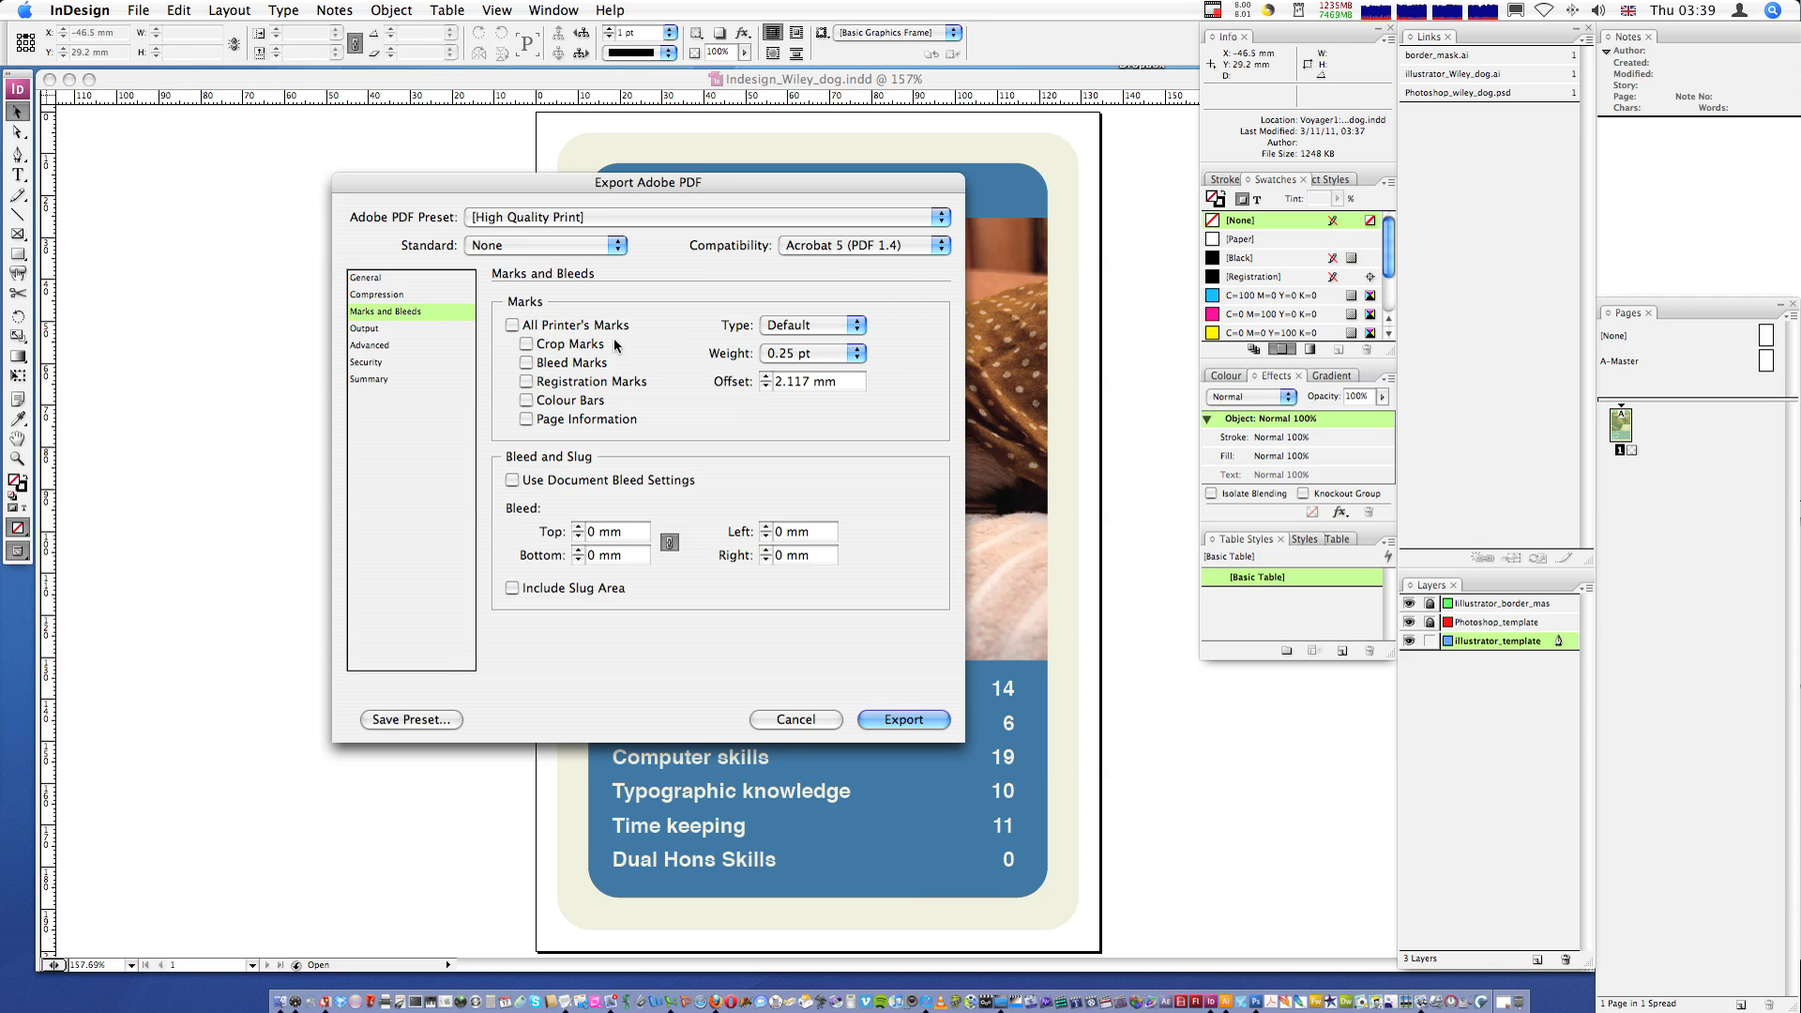
{"action": "left_click", "coordinate": [395, 330]}
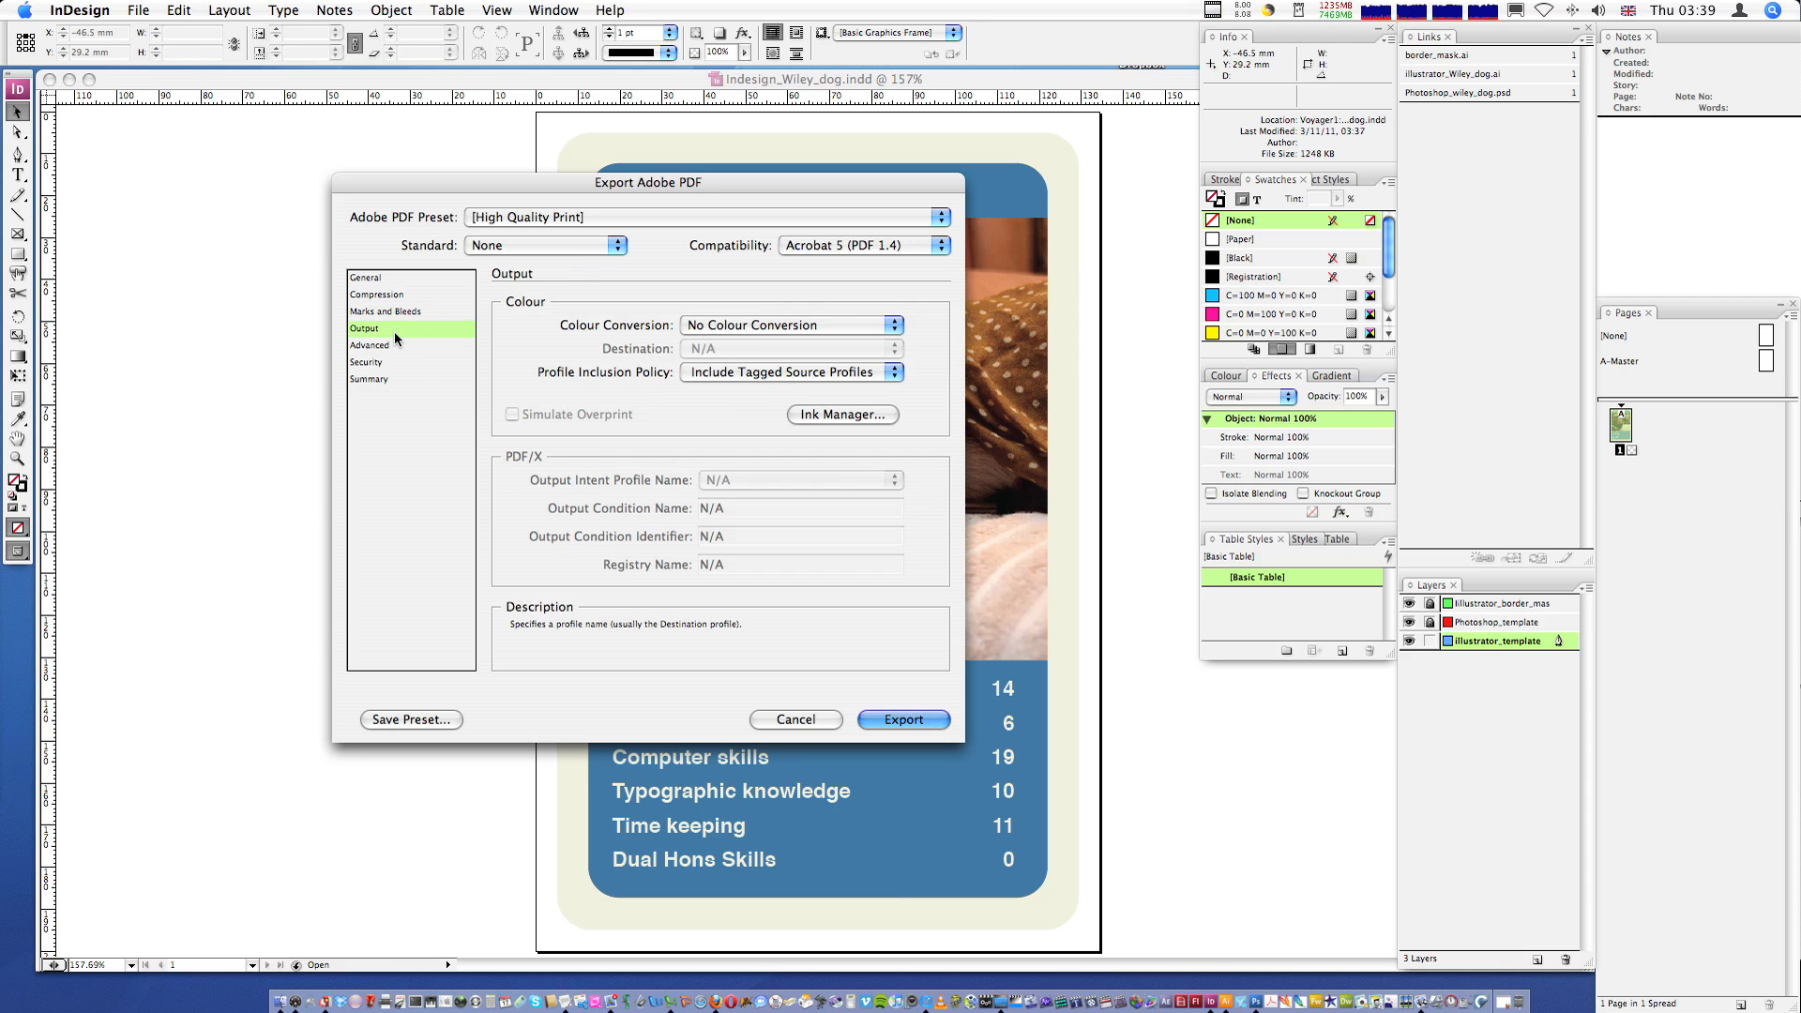
{"action": "left_click", "coordinate": [718, 325]}
{"action": "left_click", "coordinate": [544, 301]}
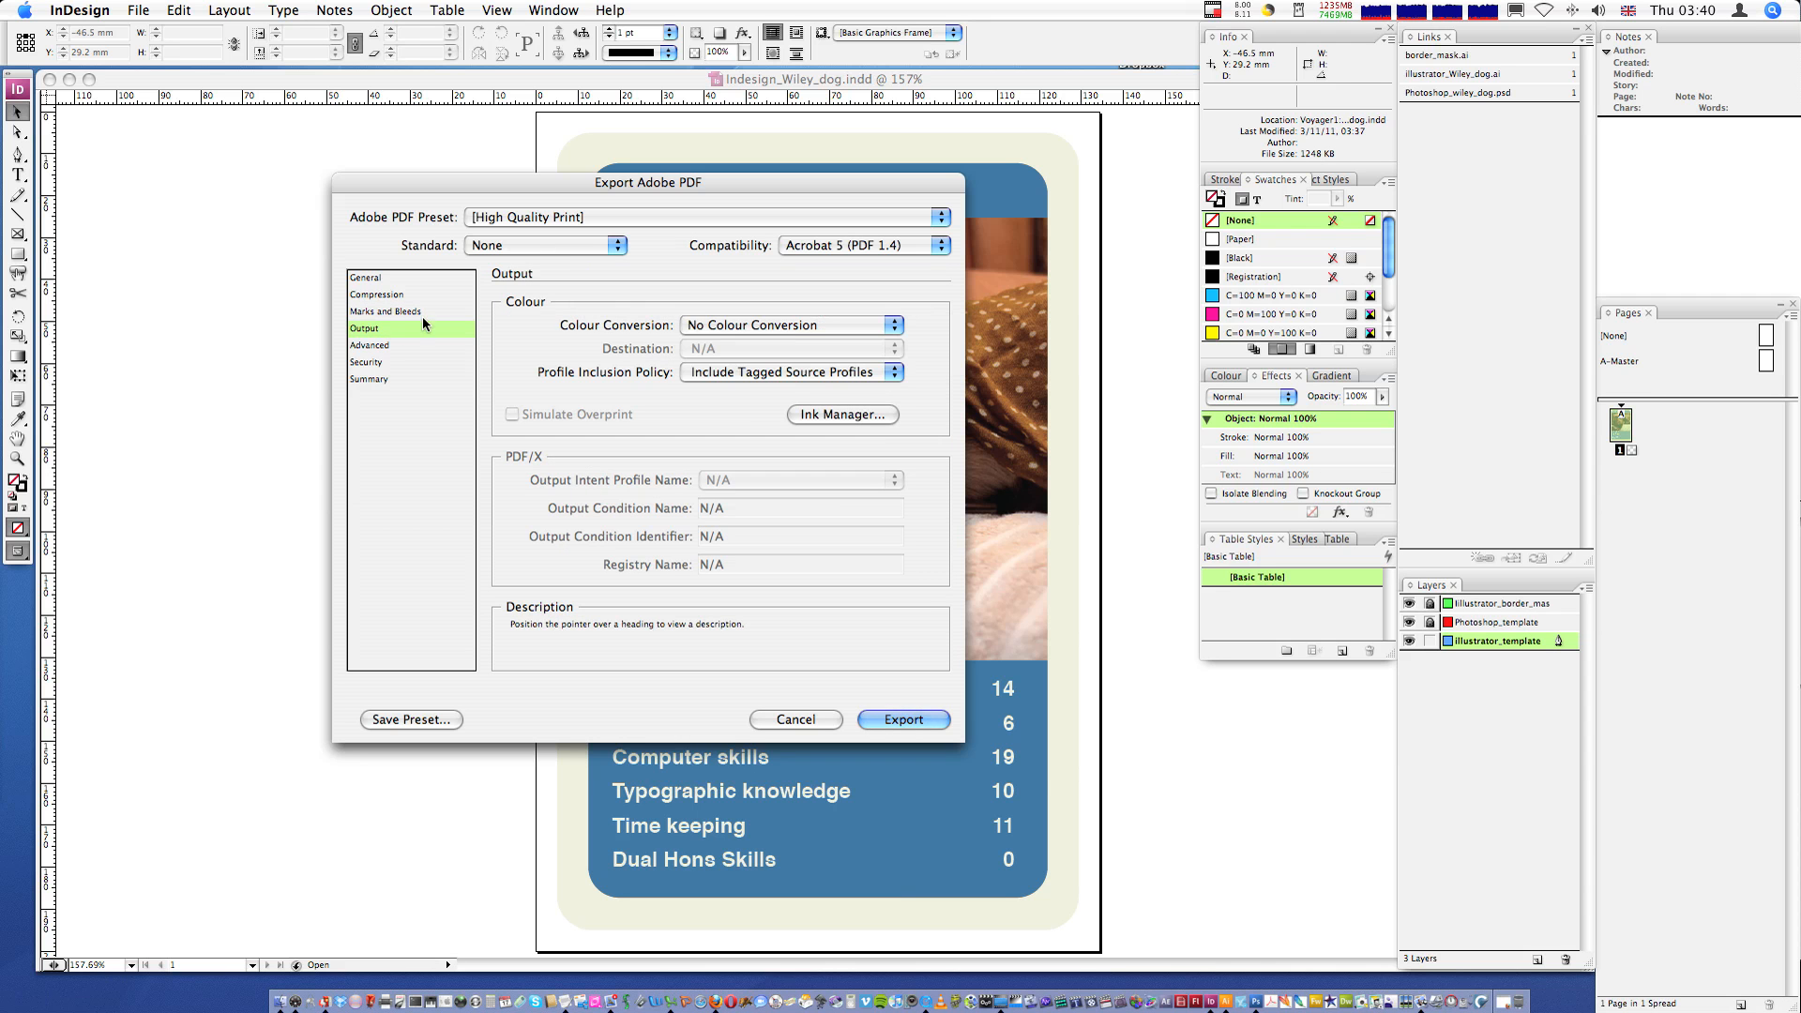
{"action": "left_click", "coordinate": [392, 344]}
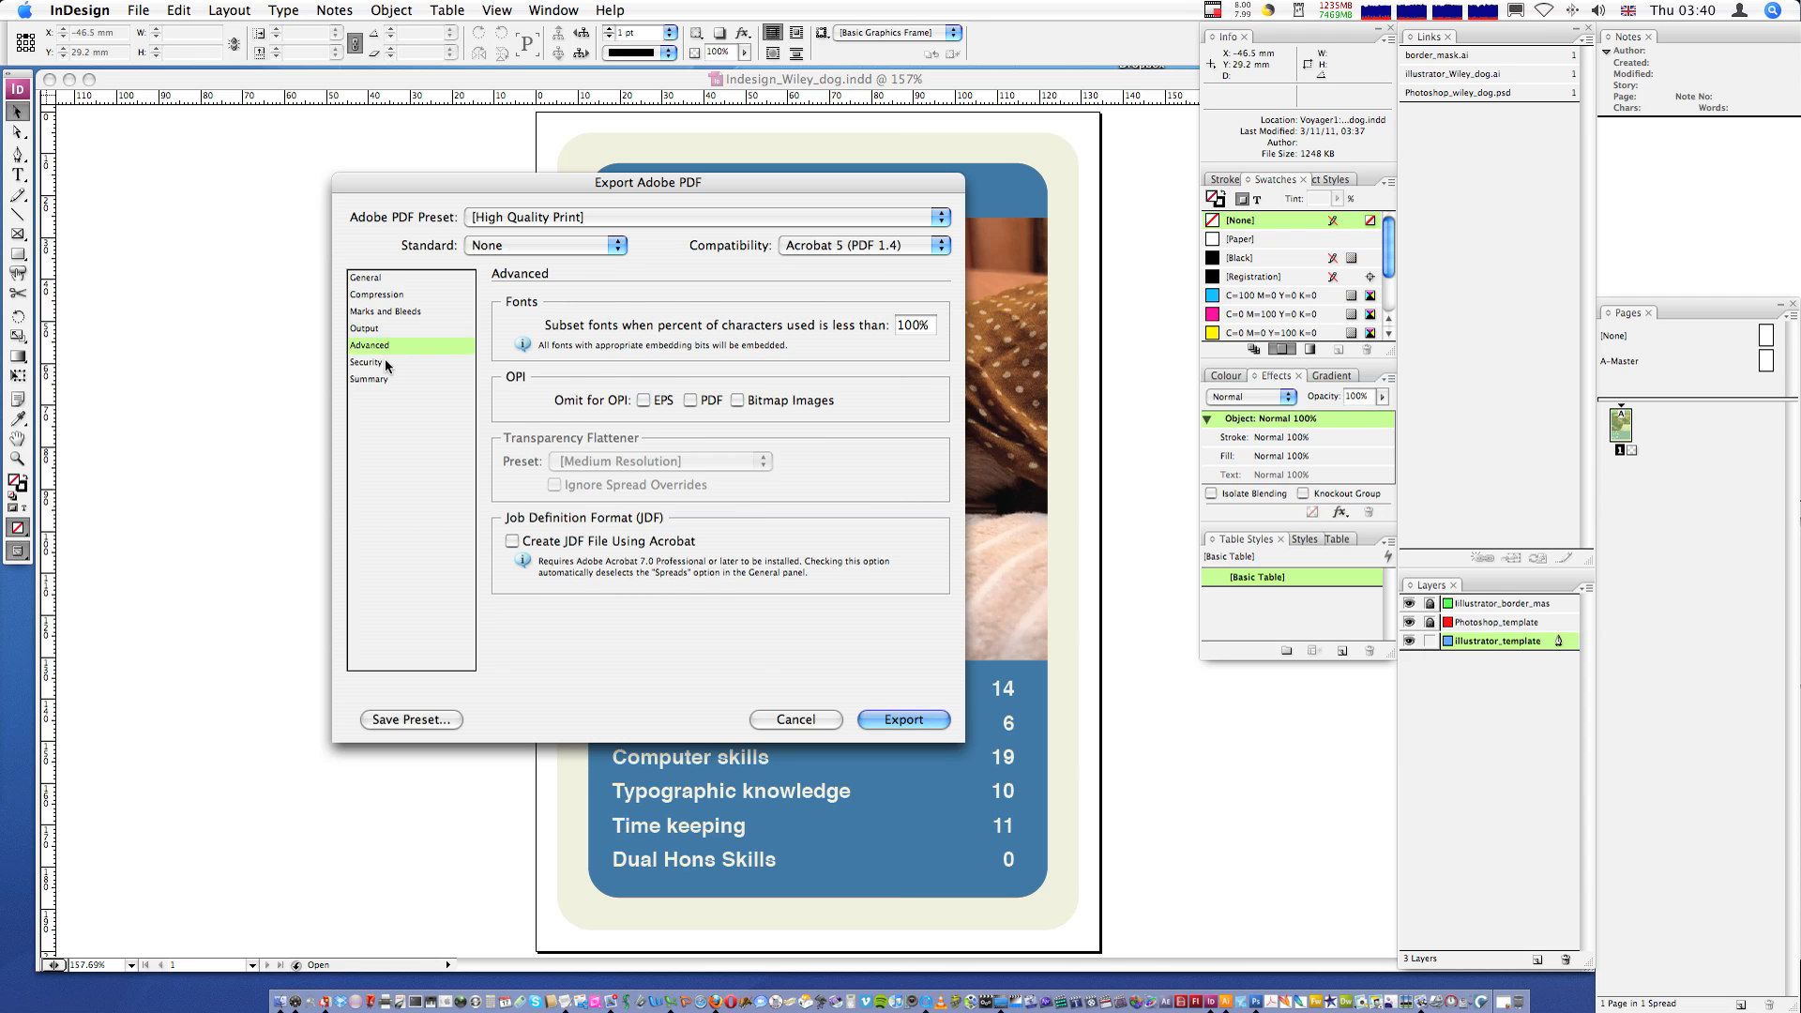
{"action": "left_click", "coordinate": [386, 362]}
{"action": "left_click", "coordinate": [392, 379]}
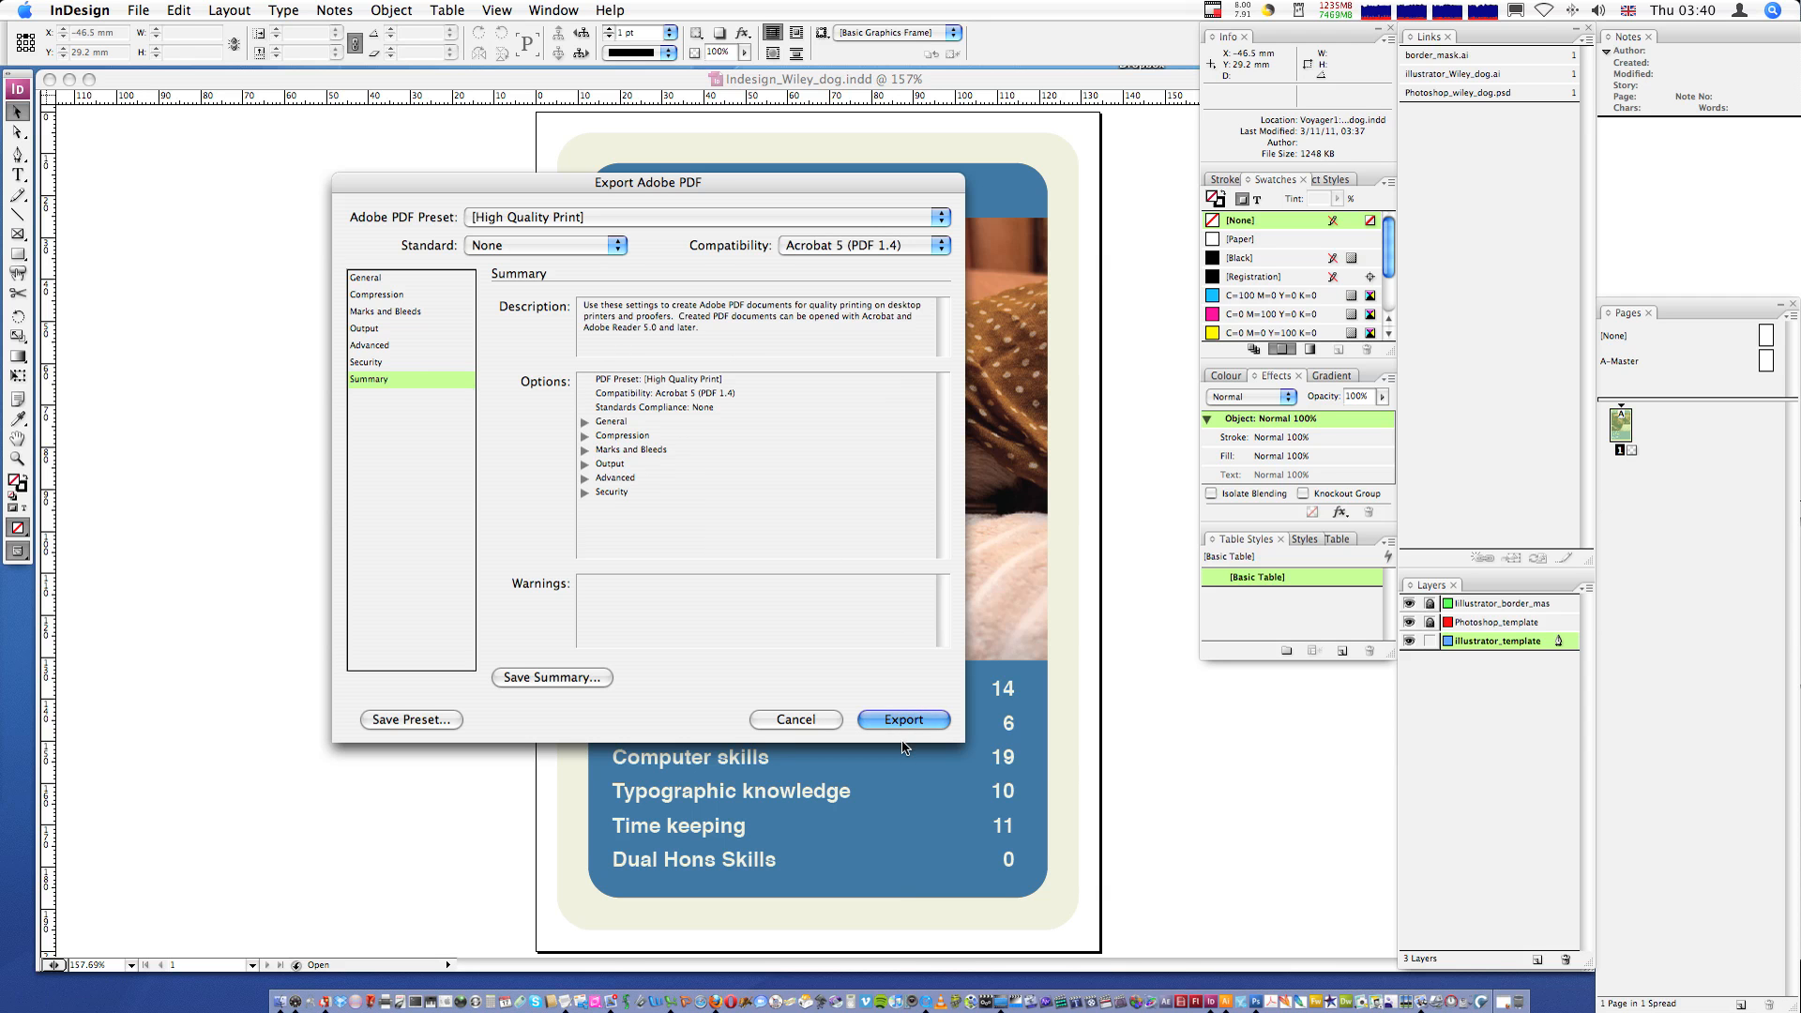
{"action": "left_click", "coordinate": [394, 279]}
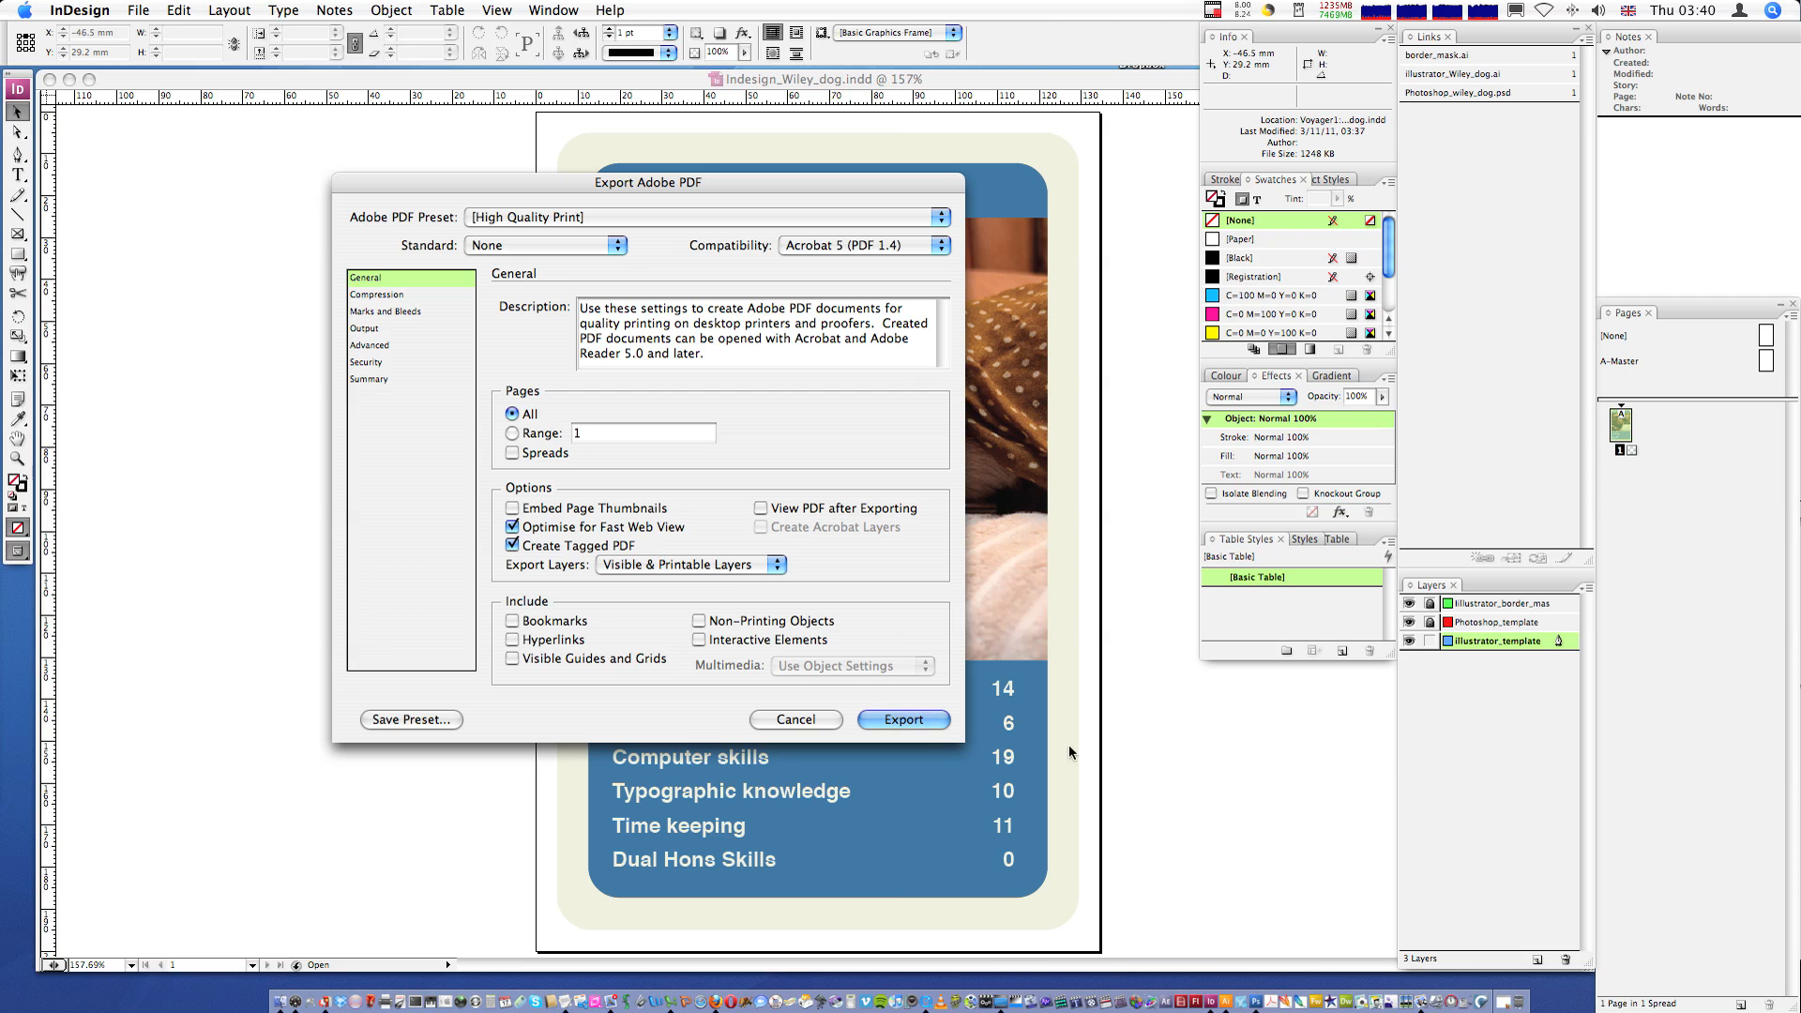
{"action": "left_click", "coordinate": [923, 719]}
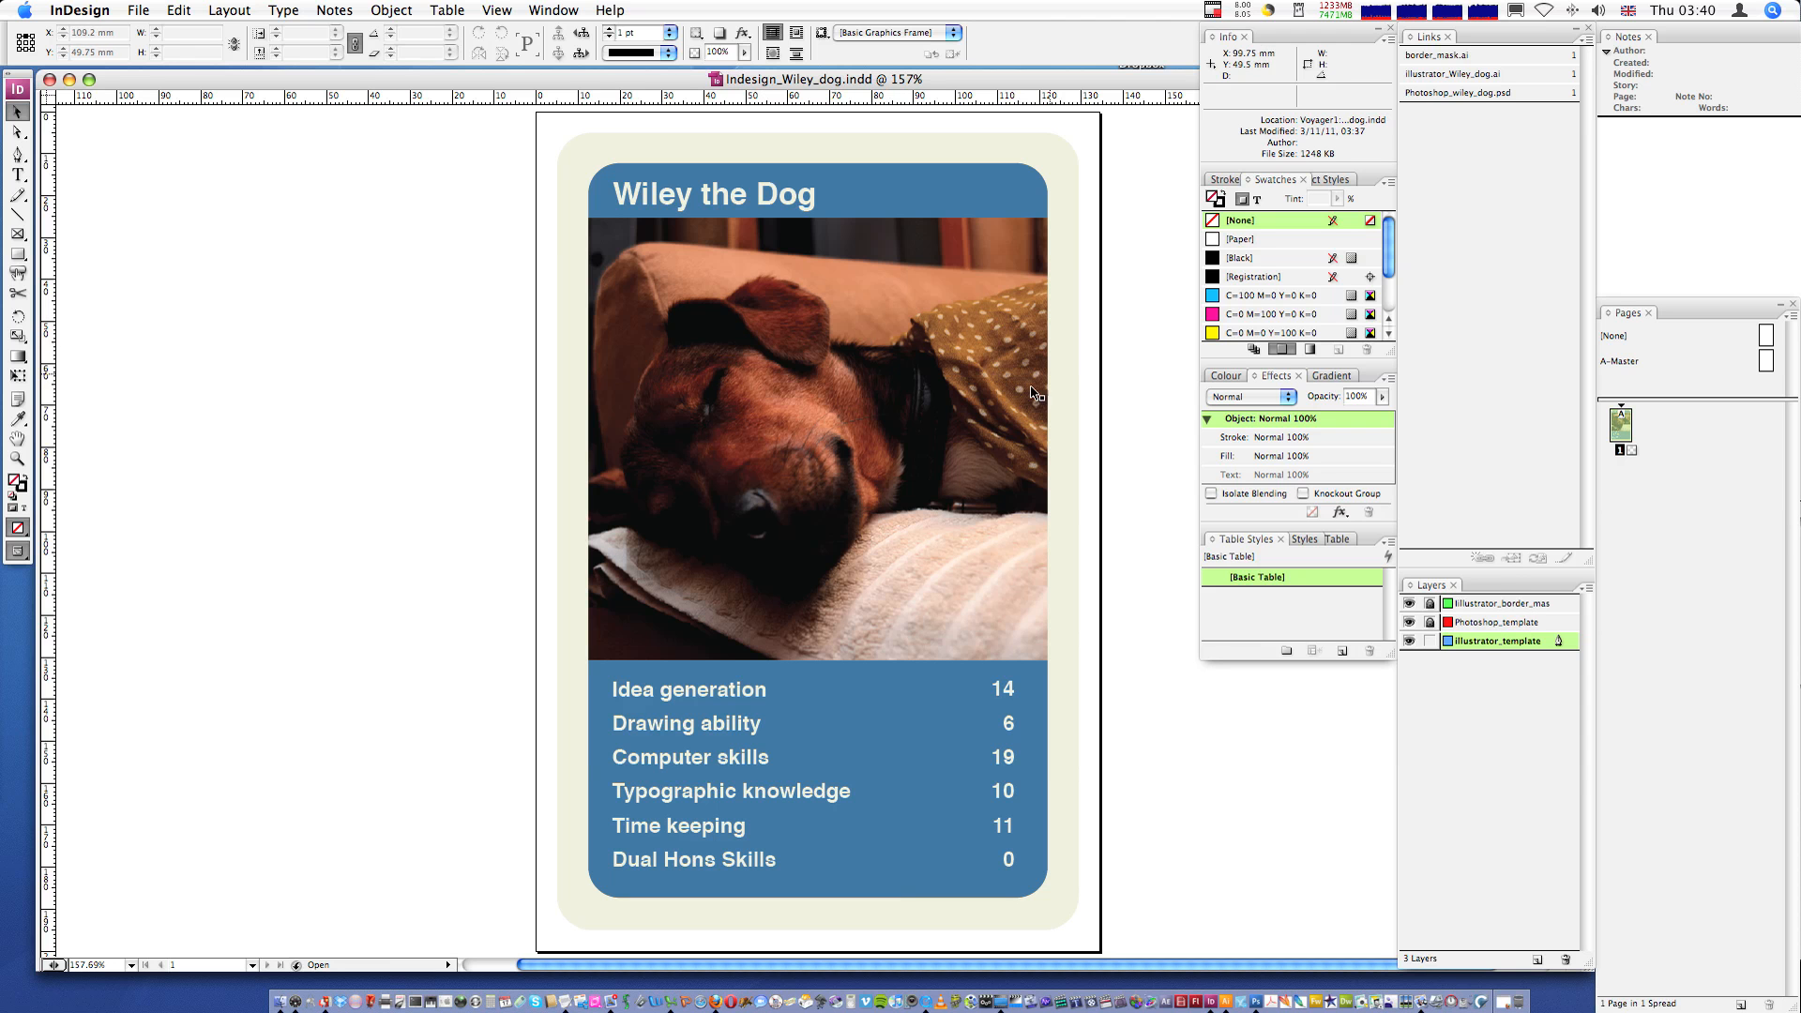
- Close the Indesign_Wiley_dog.indd document
{"action": "left_click", "coordinate": [150, 10]}
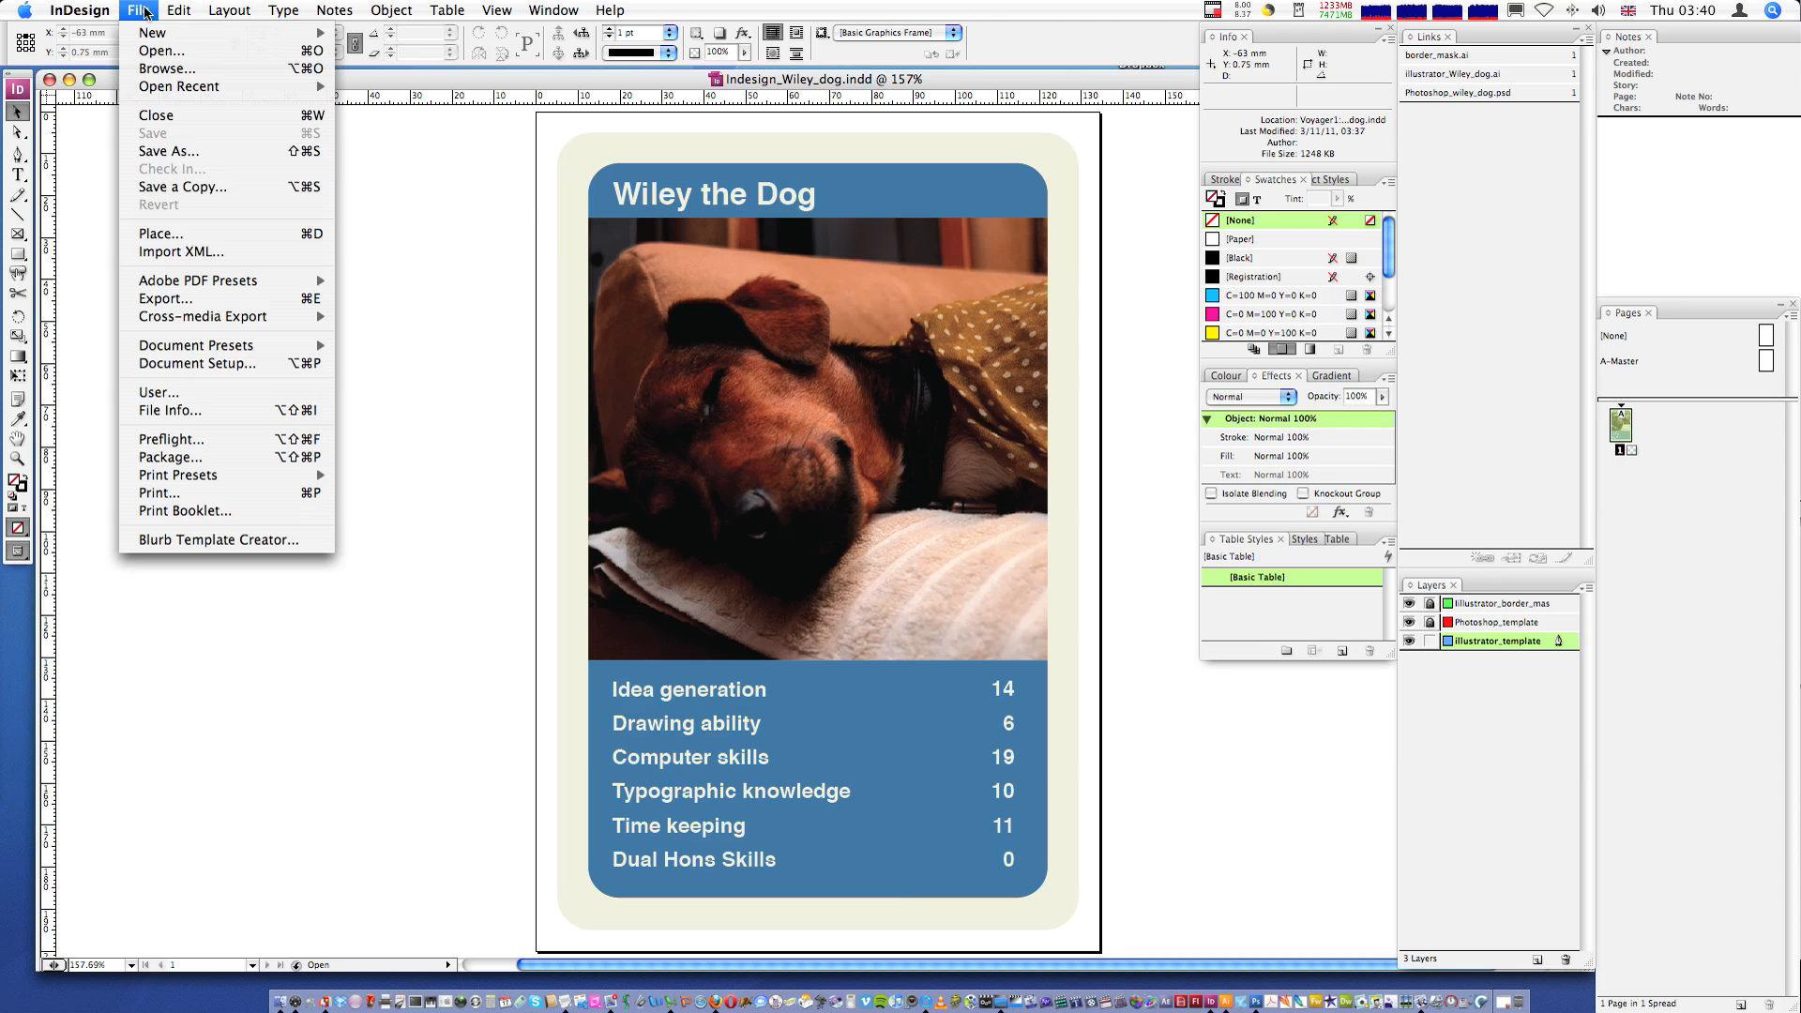
{"action": "left_click", "coordinate": [528, 197]}
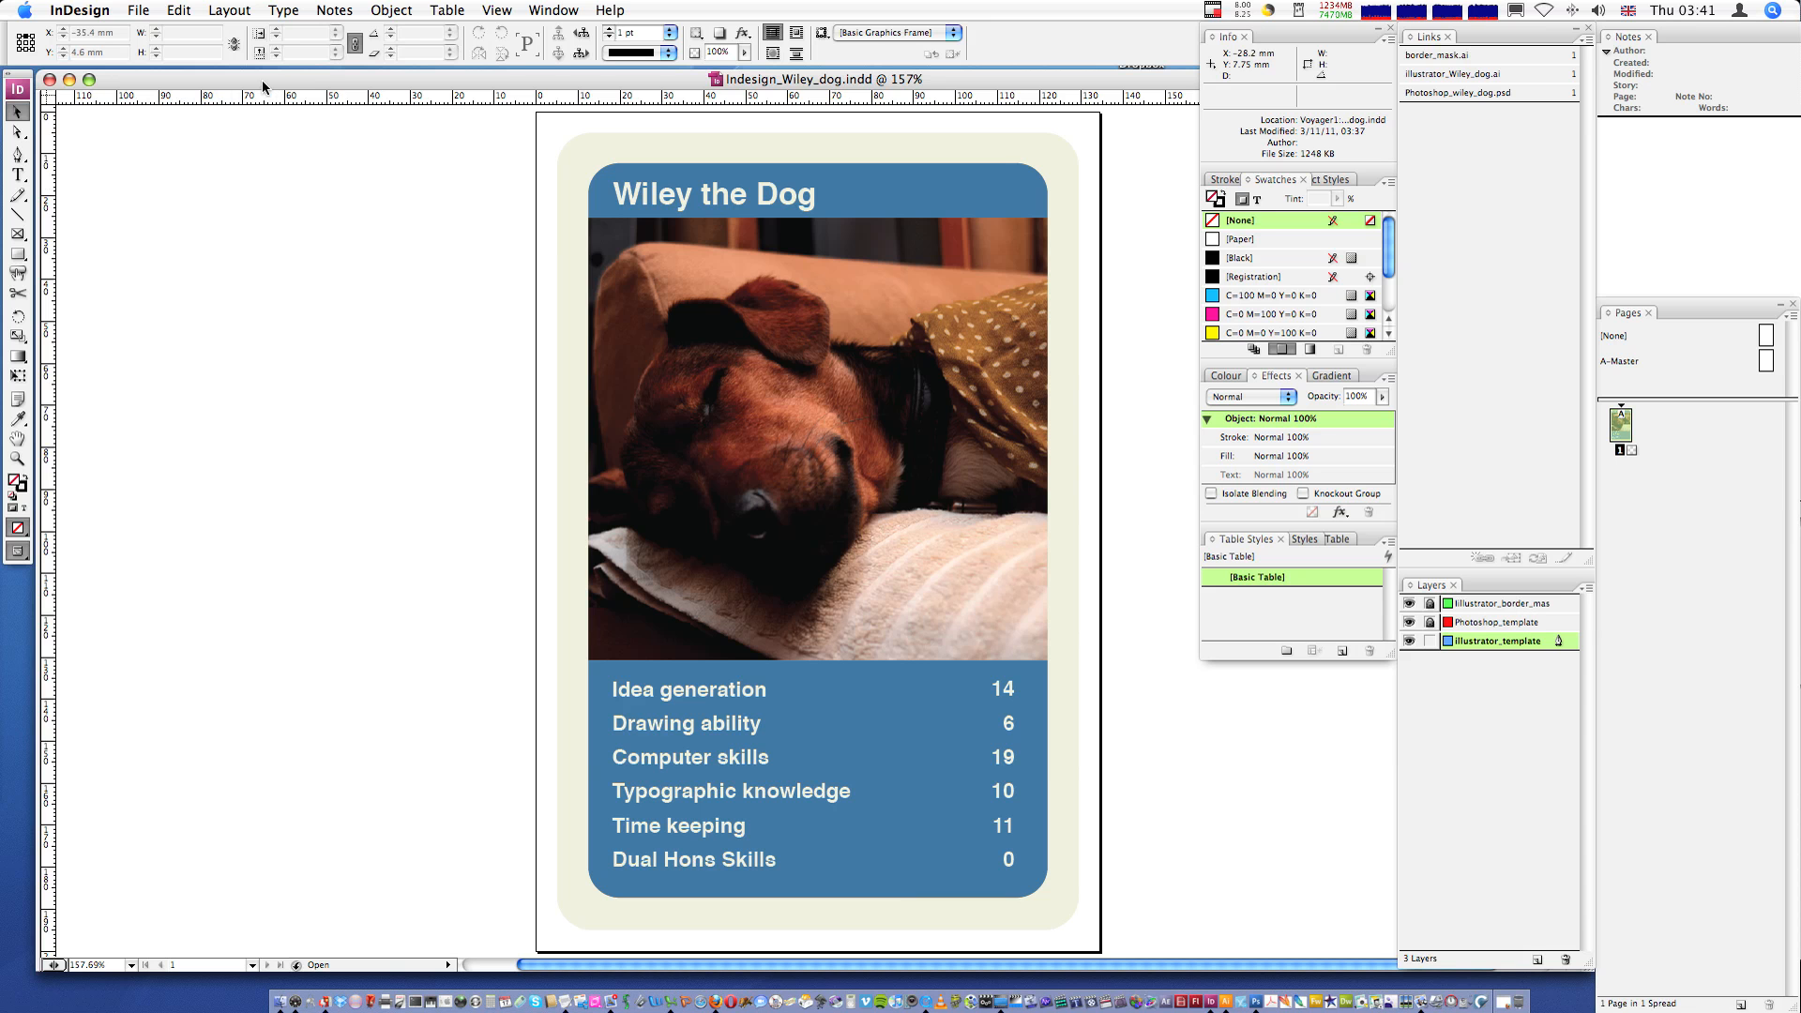
{"action": "left_click", "coordinate": [50, 80]}
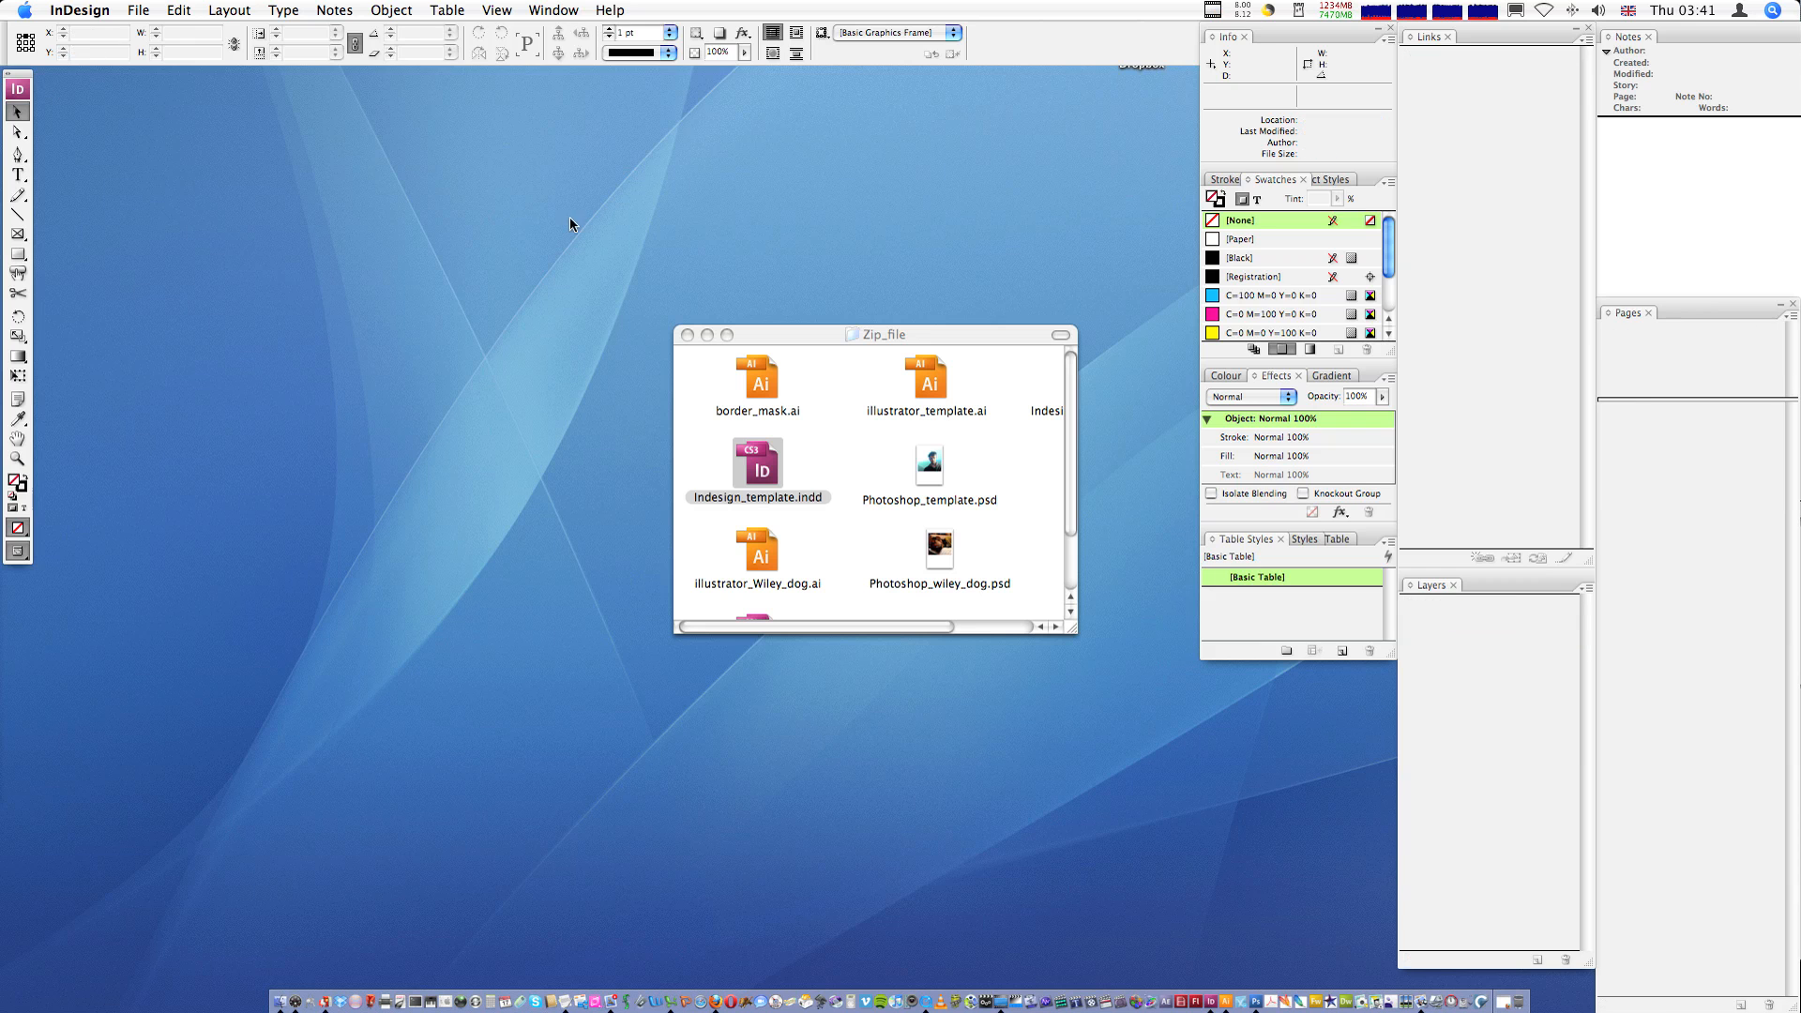
- Switch to Finder and open Indesign_Wiley_dog.pdf from the Zip_file folder in Preview
{"action": "left_click", "coordinate": [908, 246]}
{"action": "left_click_drag", "start_coordinate": [1070, 634], "coordinate": [1210, 739]}
{"action": "left_click", "coordinate": [1090, 384]}
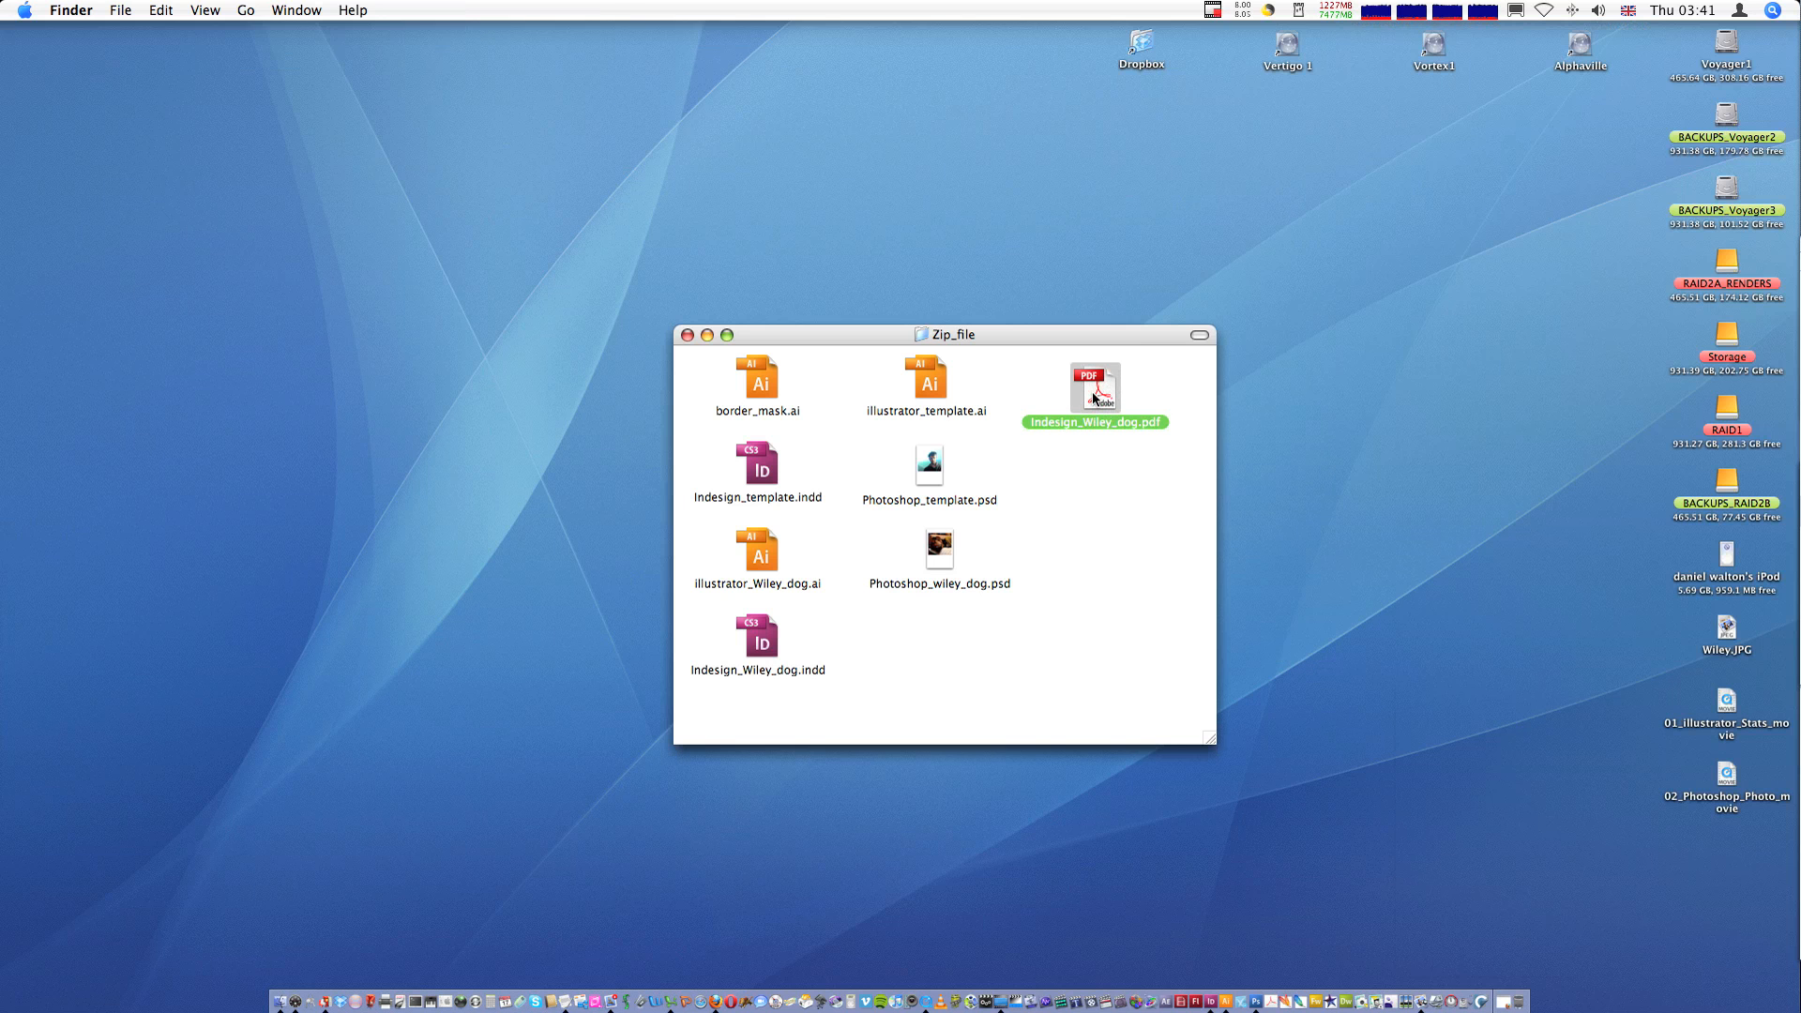
{"action": "left_click_drag", "start_coordinate": [1092, 392], "coordinate": [1419, 1001]}
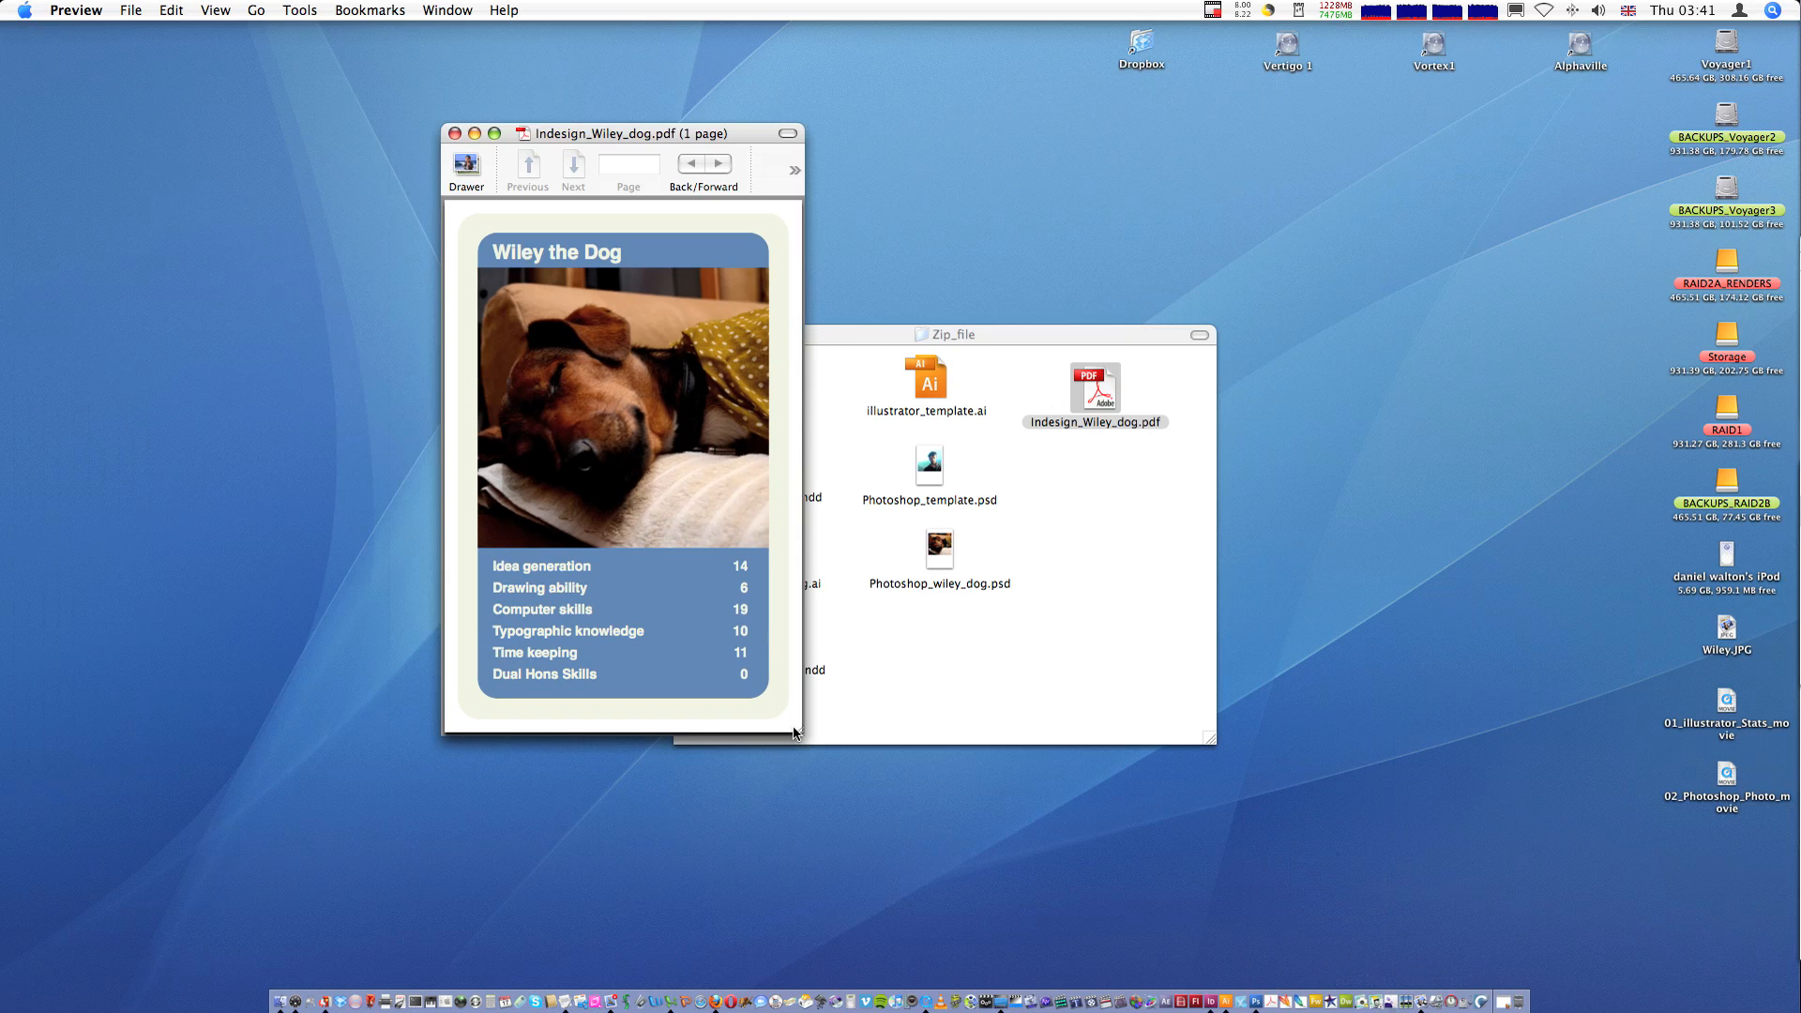
- Resize and reposition the Preview window to inspect the exported card
{"action": "left_click_drag", "start_coordinate": [793, 733], "coordinate": [943, 843]}
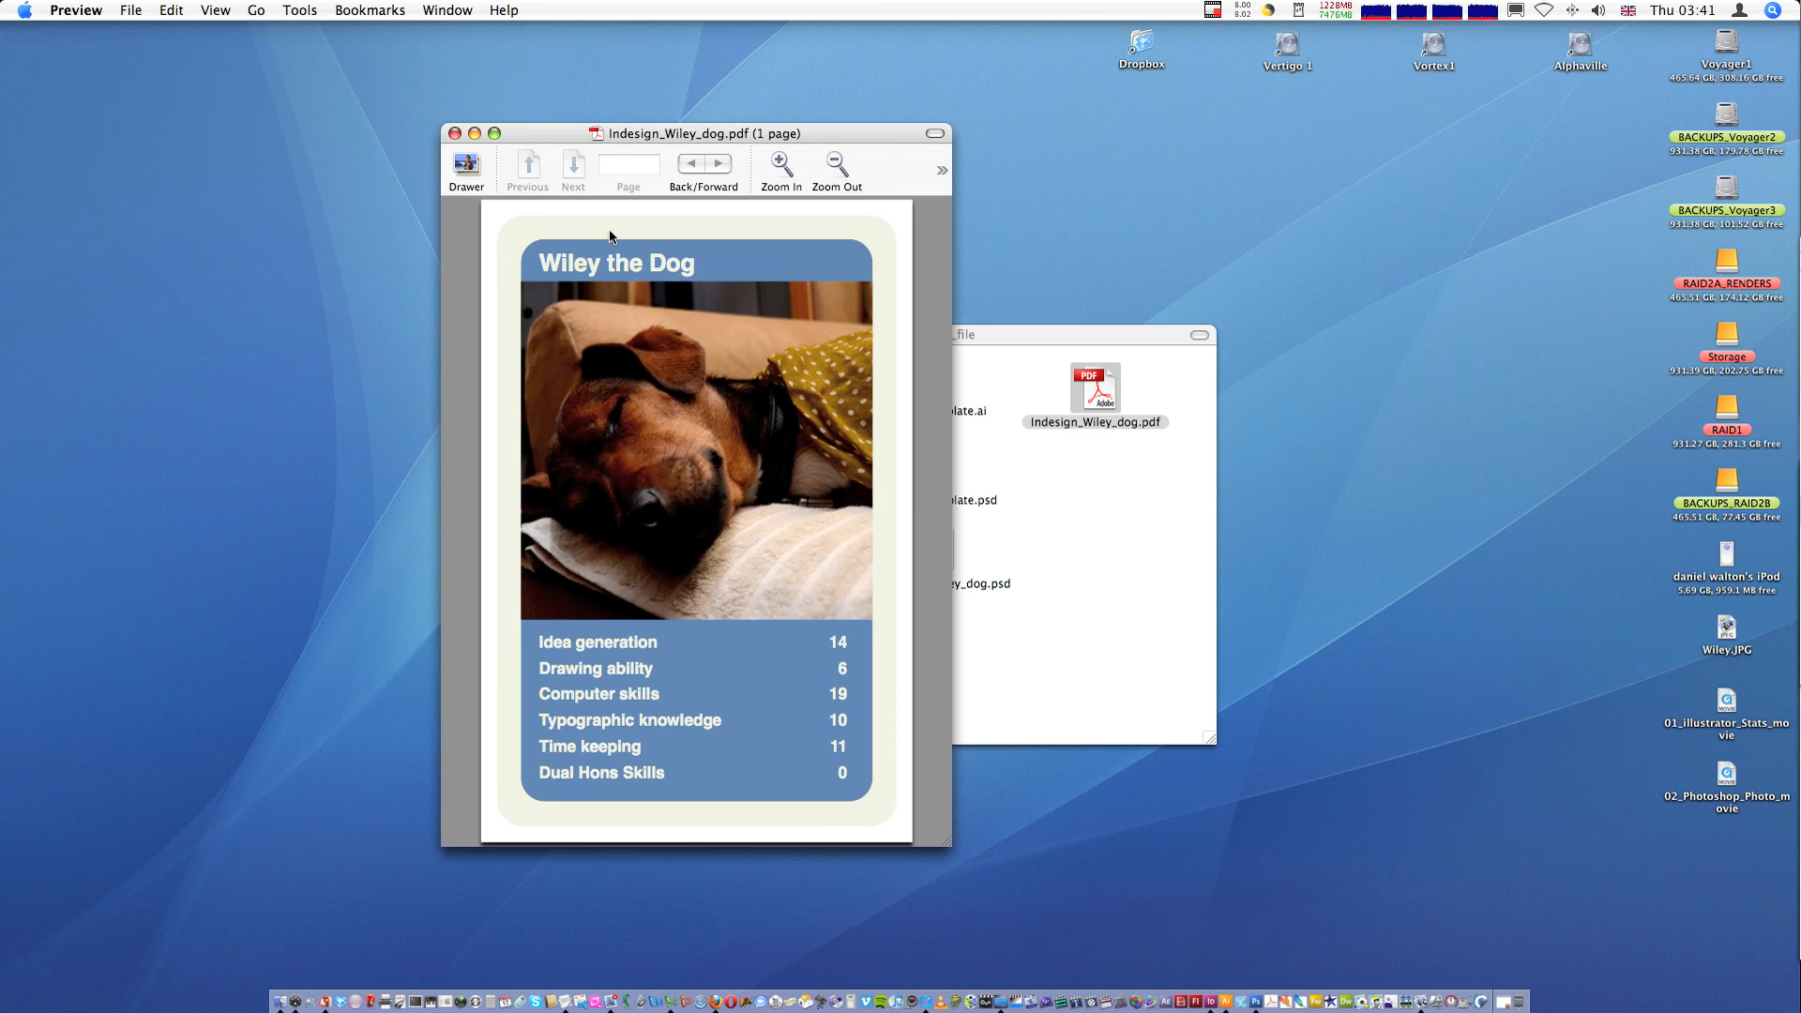
{"action": "left_click_drag", "start_coordinate": [707, 133], "coordinate": [551, 93]}
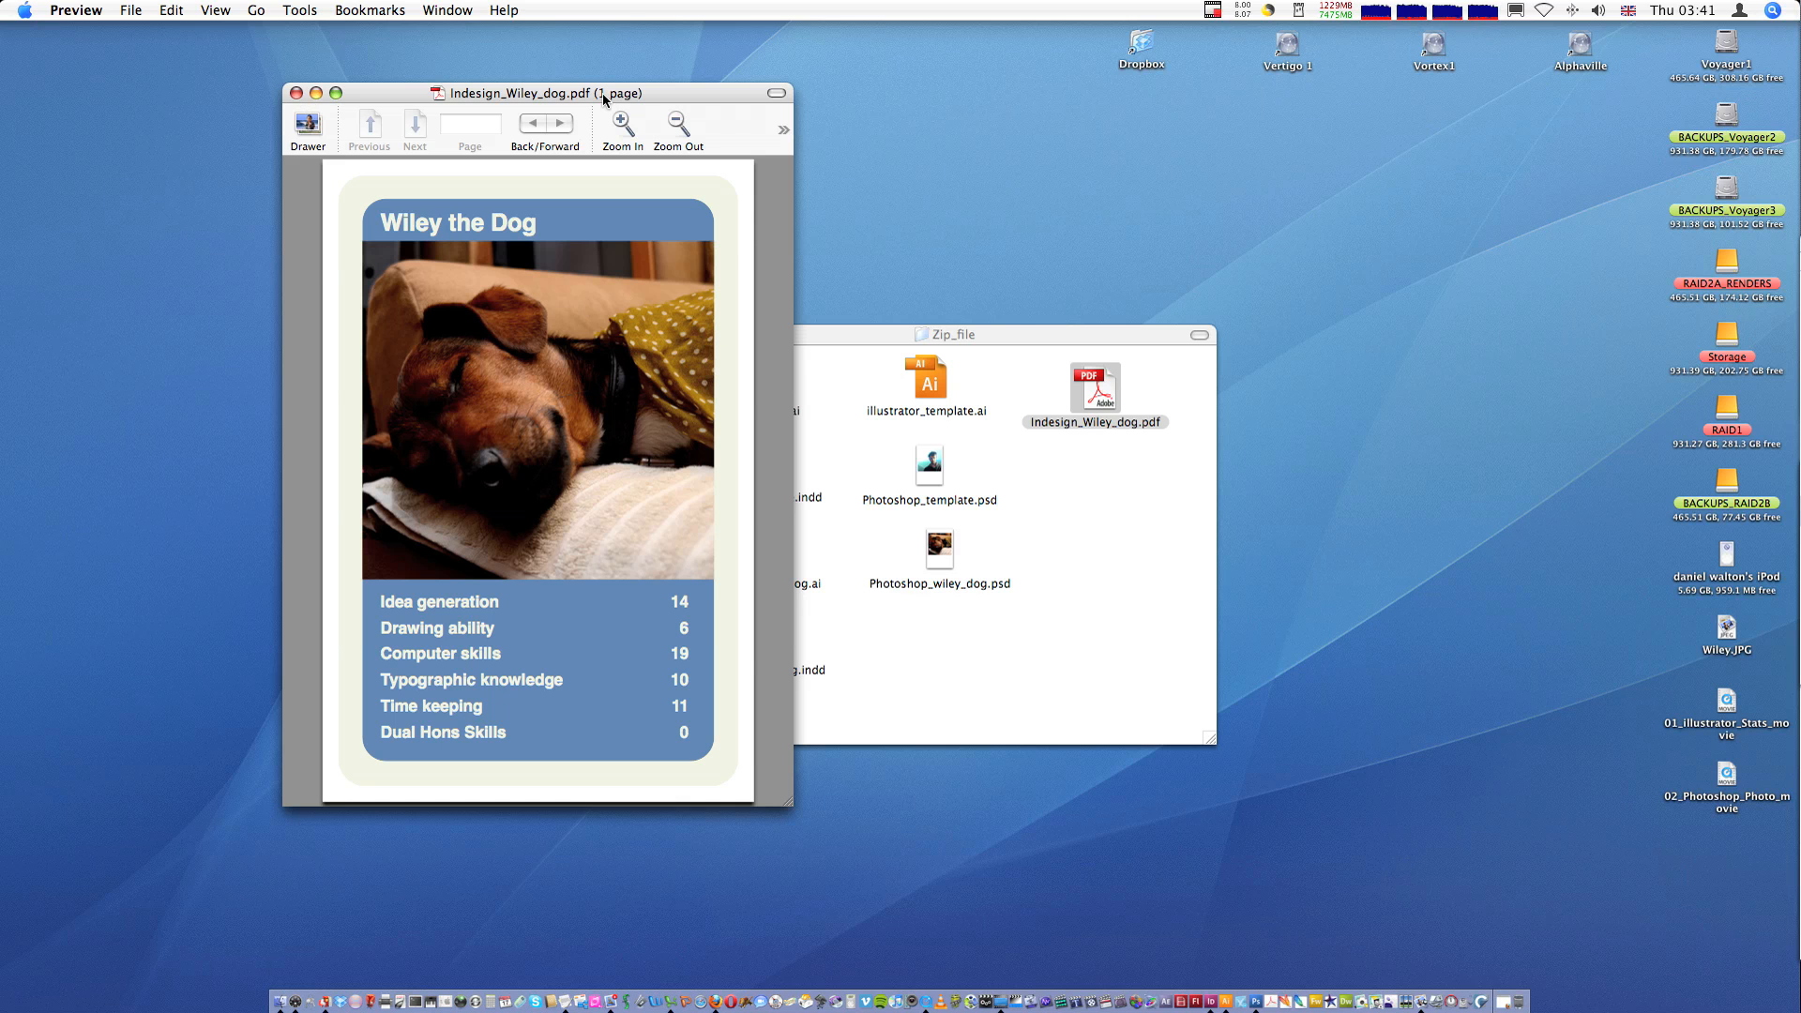
{"action": "left_click_drag", "start_coordinate": [603, 92], "coordinate": [596, 77]}
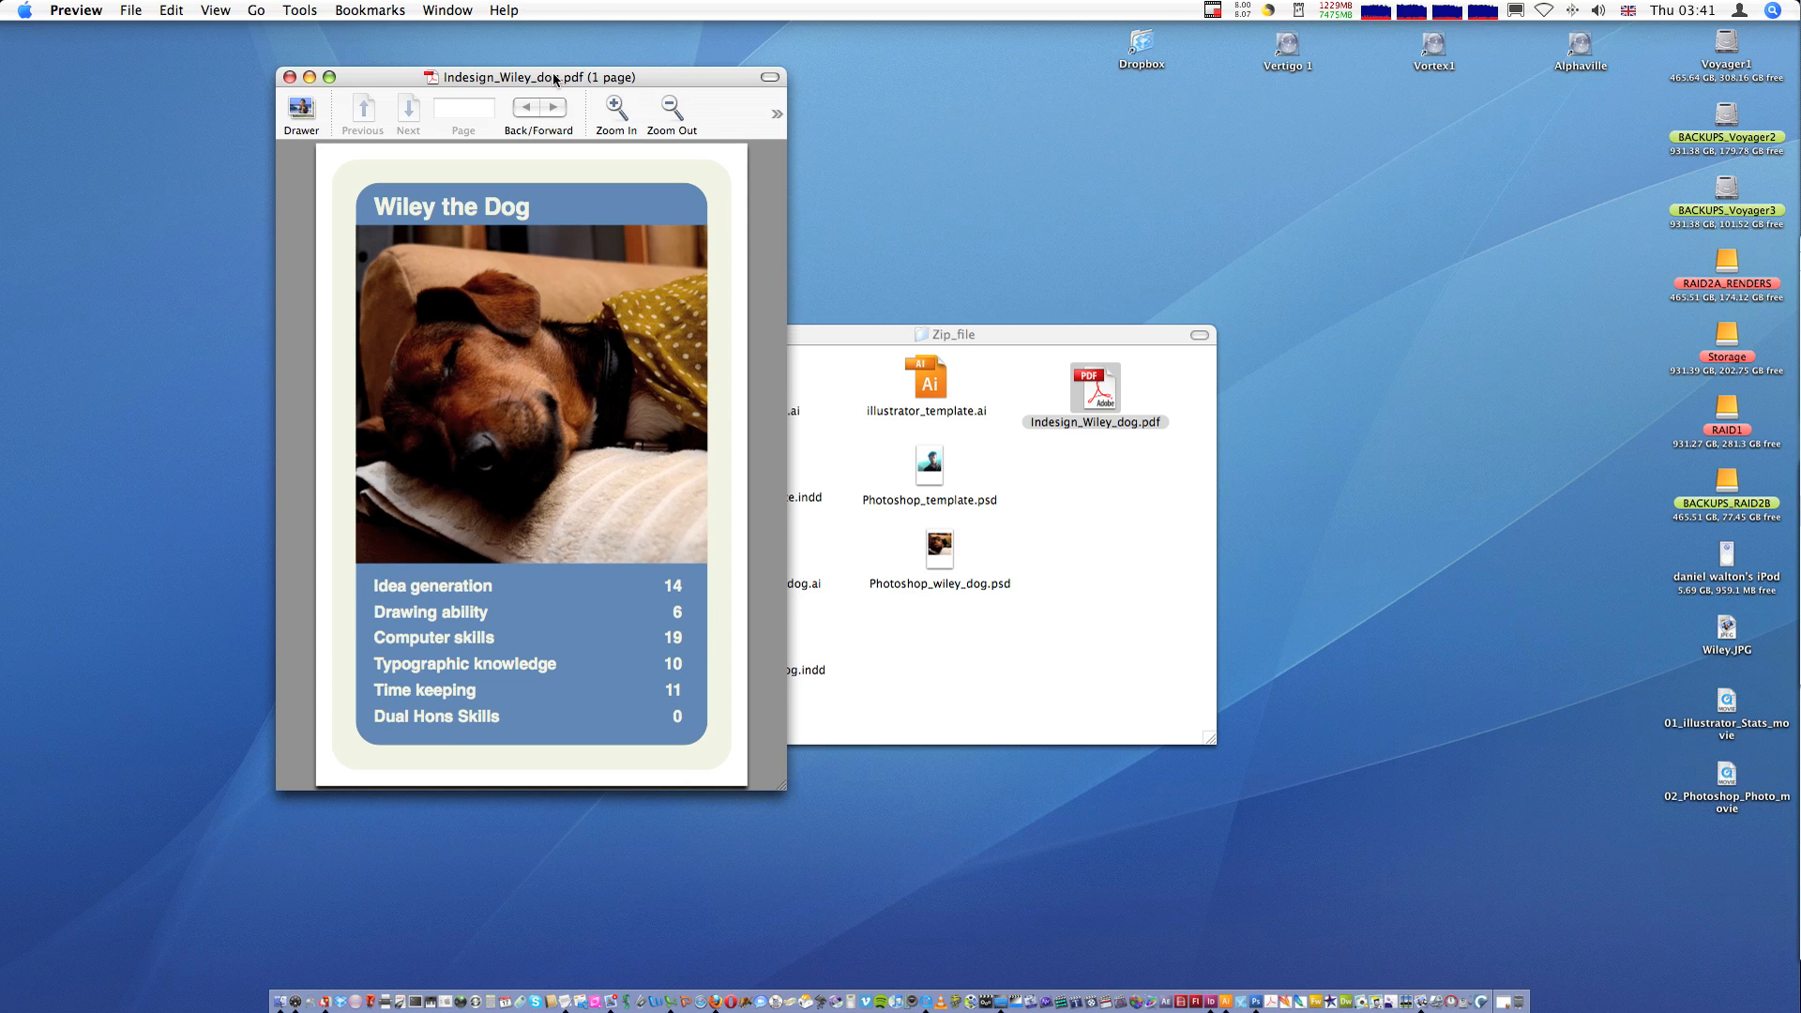
{"action": "left_click_drag", "start_coordinate": [553, 79], "coordinate": [555, 70]}
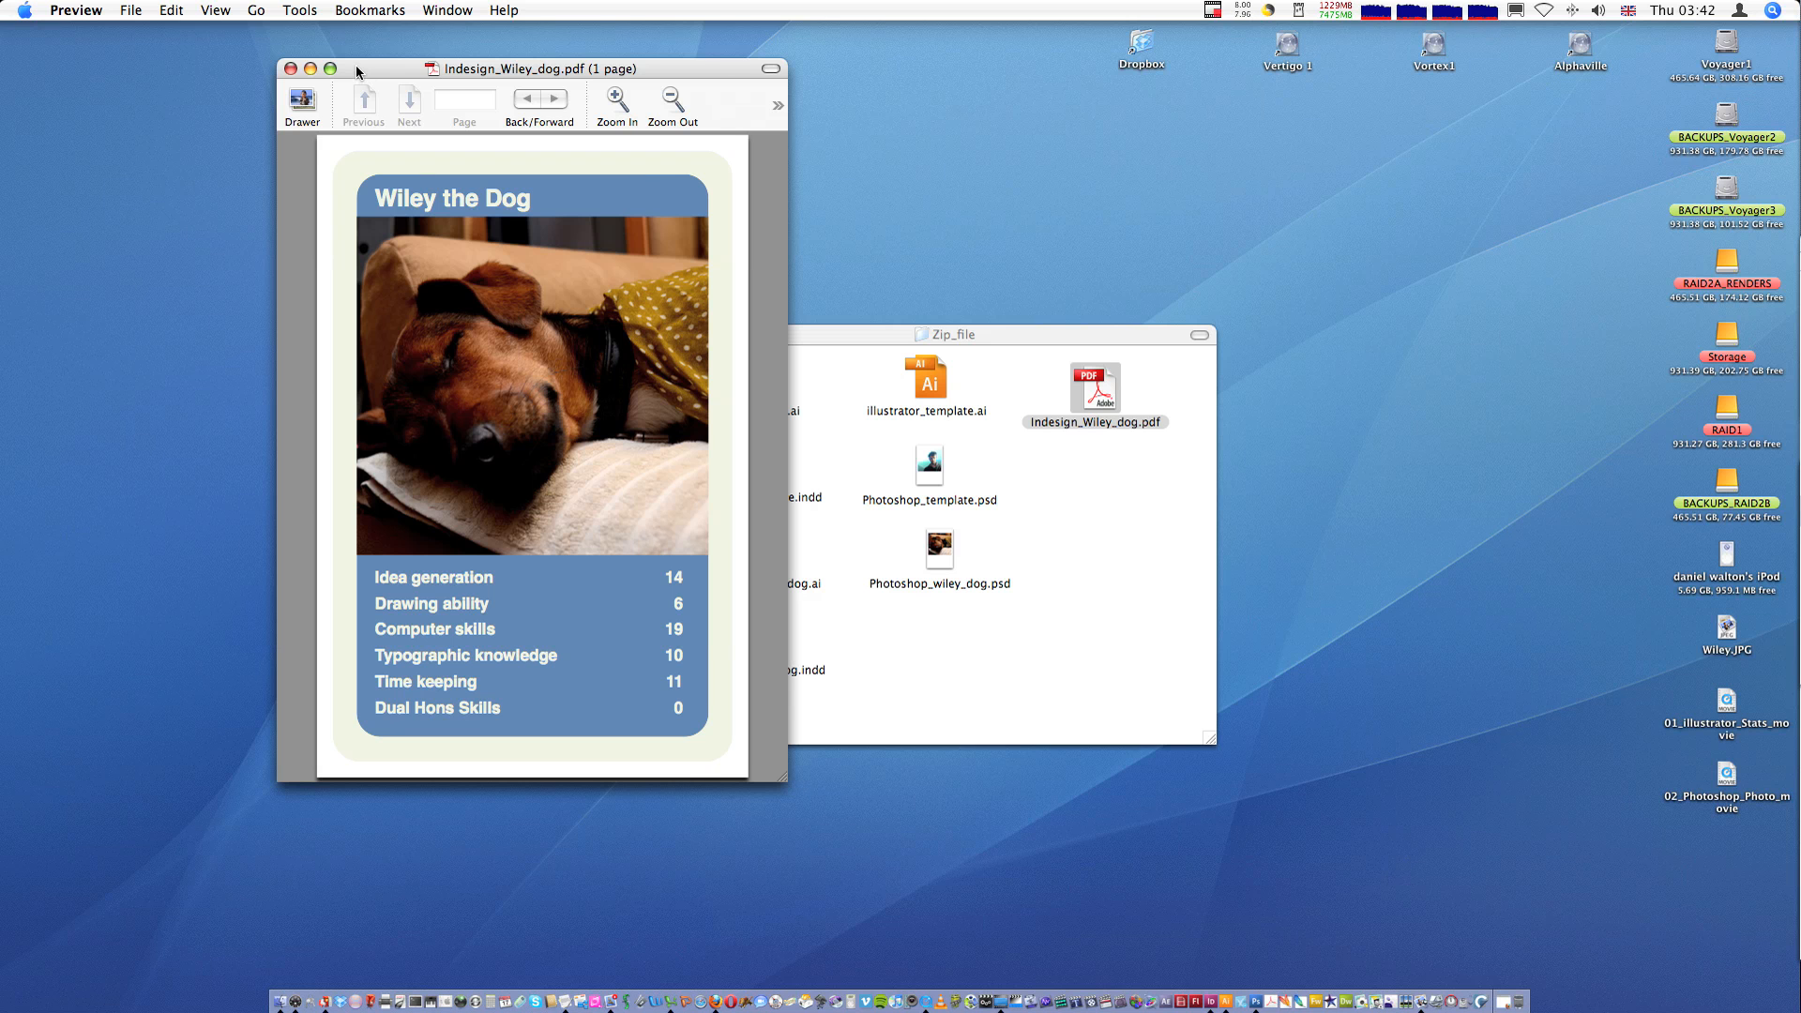
{"action": "left_click_drag", "start_coordinate": [364, 73], "coordinate": [236, 65]}
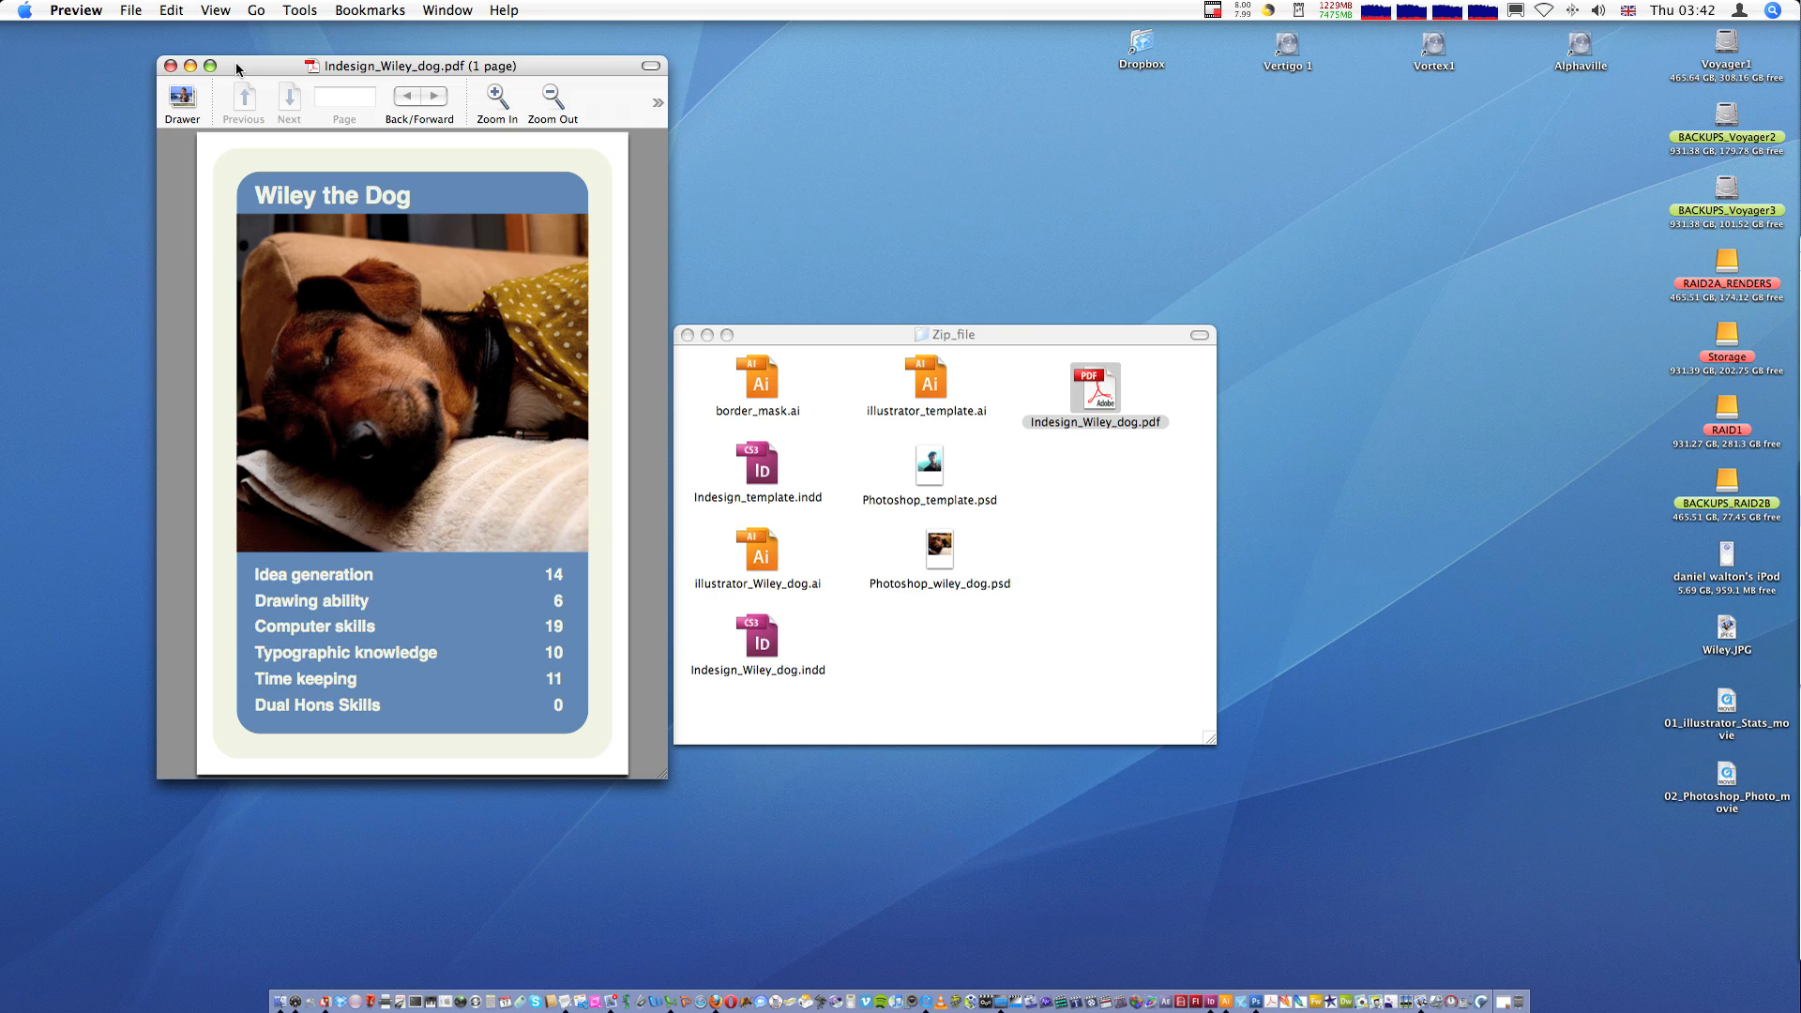
{"action": "left_click_drag", "start_coordinate": [381, 66], "coordinate": [383, 65]}
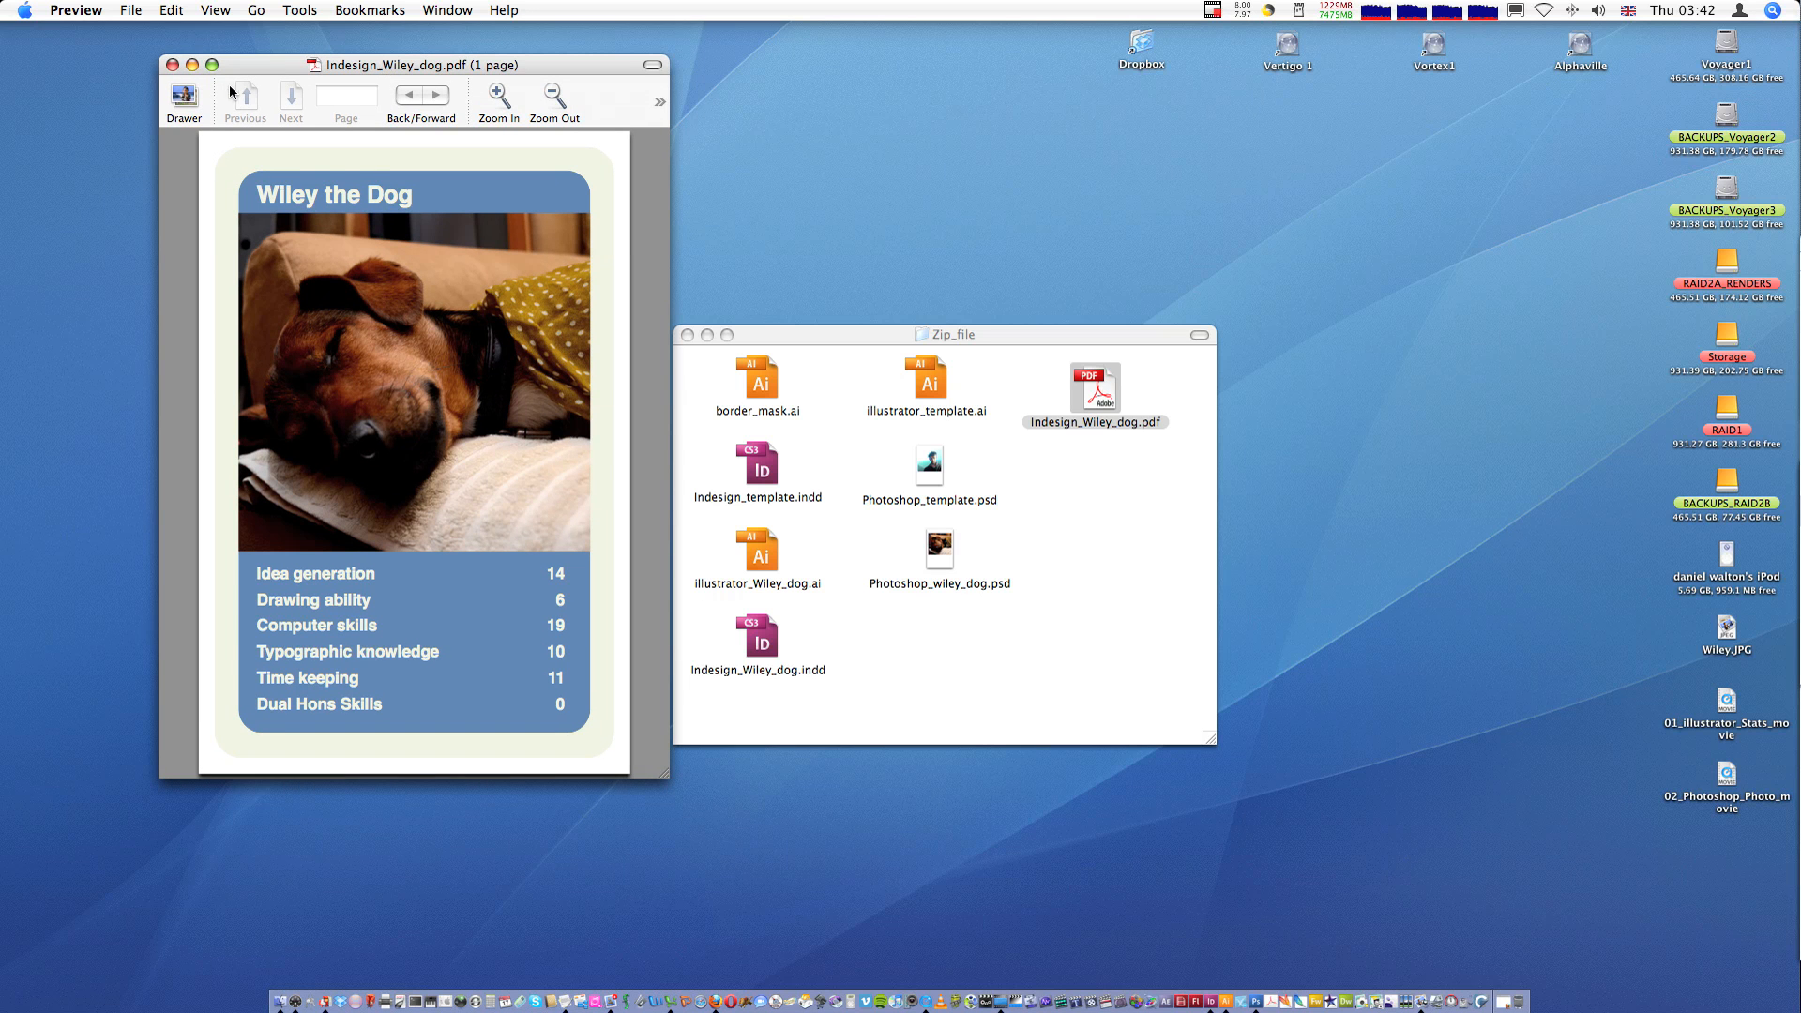
{"action": "left_click_drag", "start_coordinate": [362, 67], "coordinate": [364, 91]}
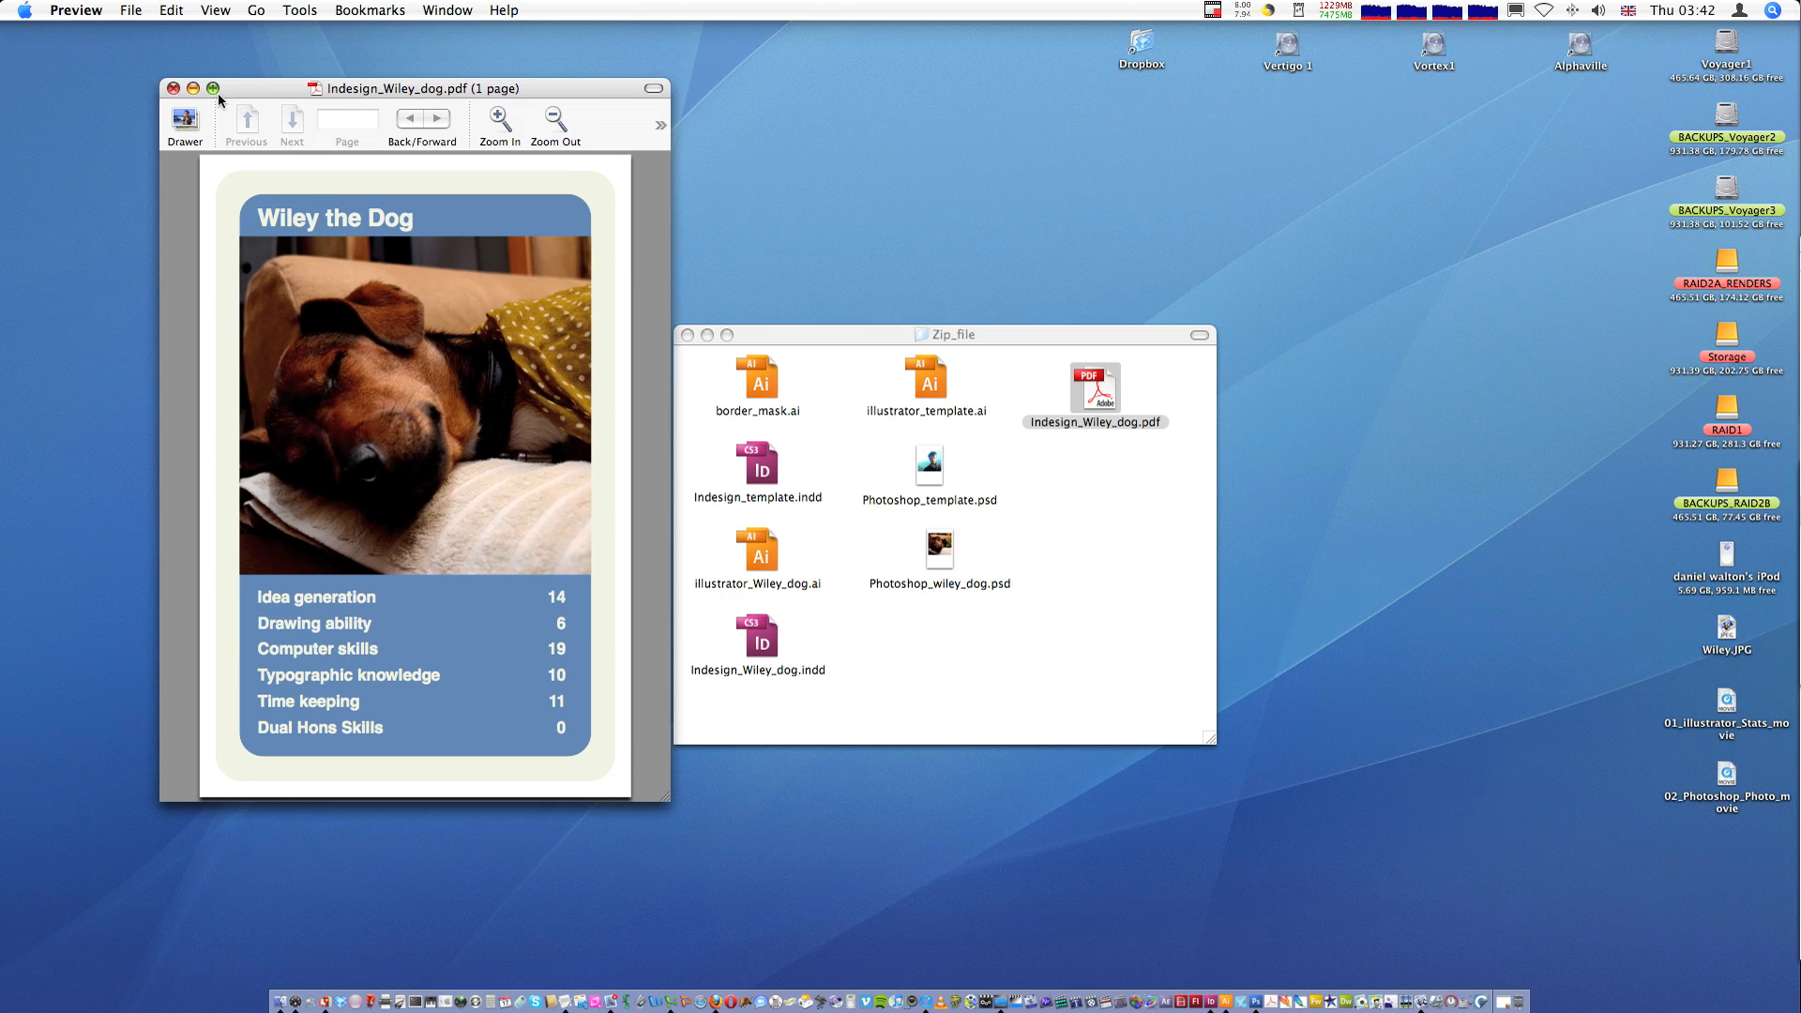